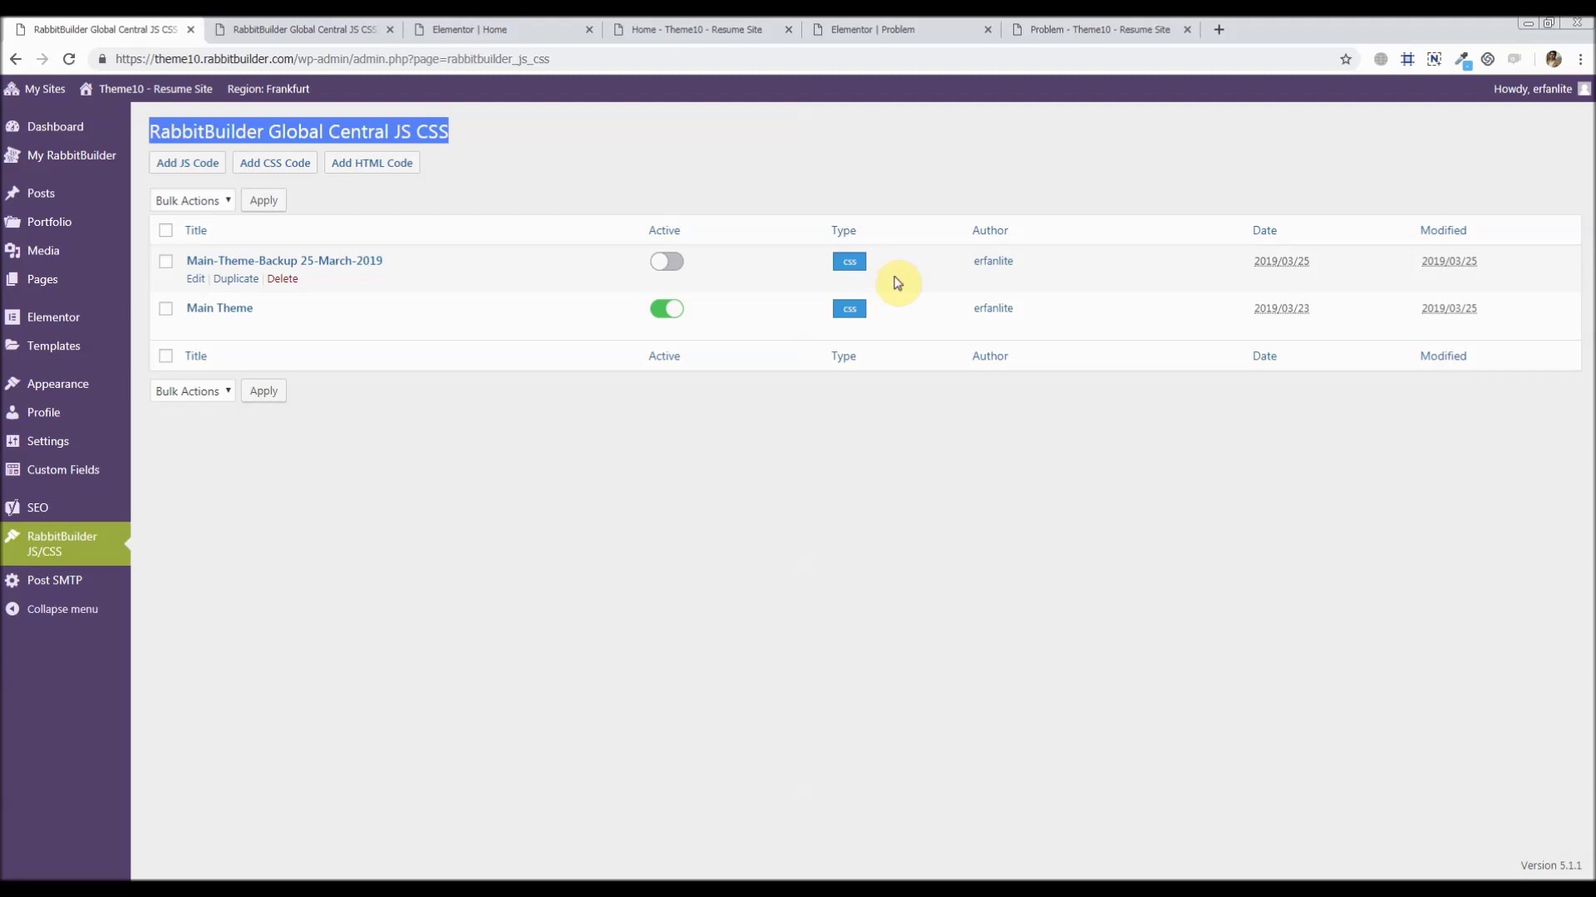
- Look through the front-end preview of the Problem page from its hero section to the testimonials
click(1045, 39)
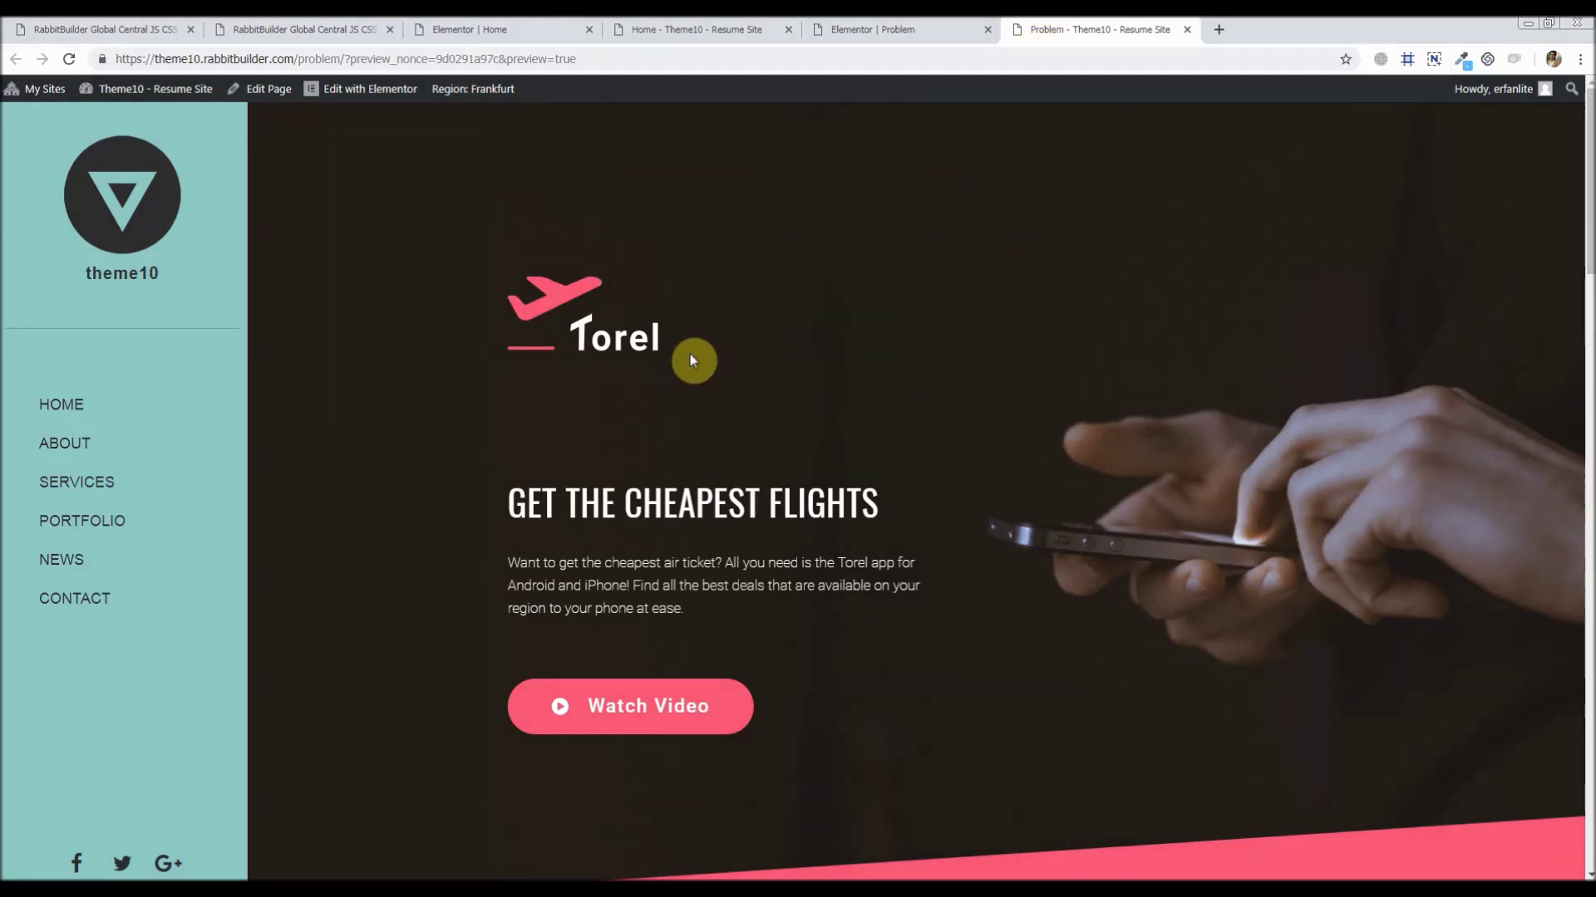
scroll(690, 357, down, 1)
scroll(695, 382, down, 6)
scroll(698, 407, down, 3)
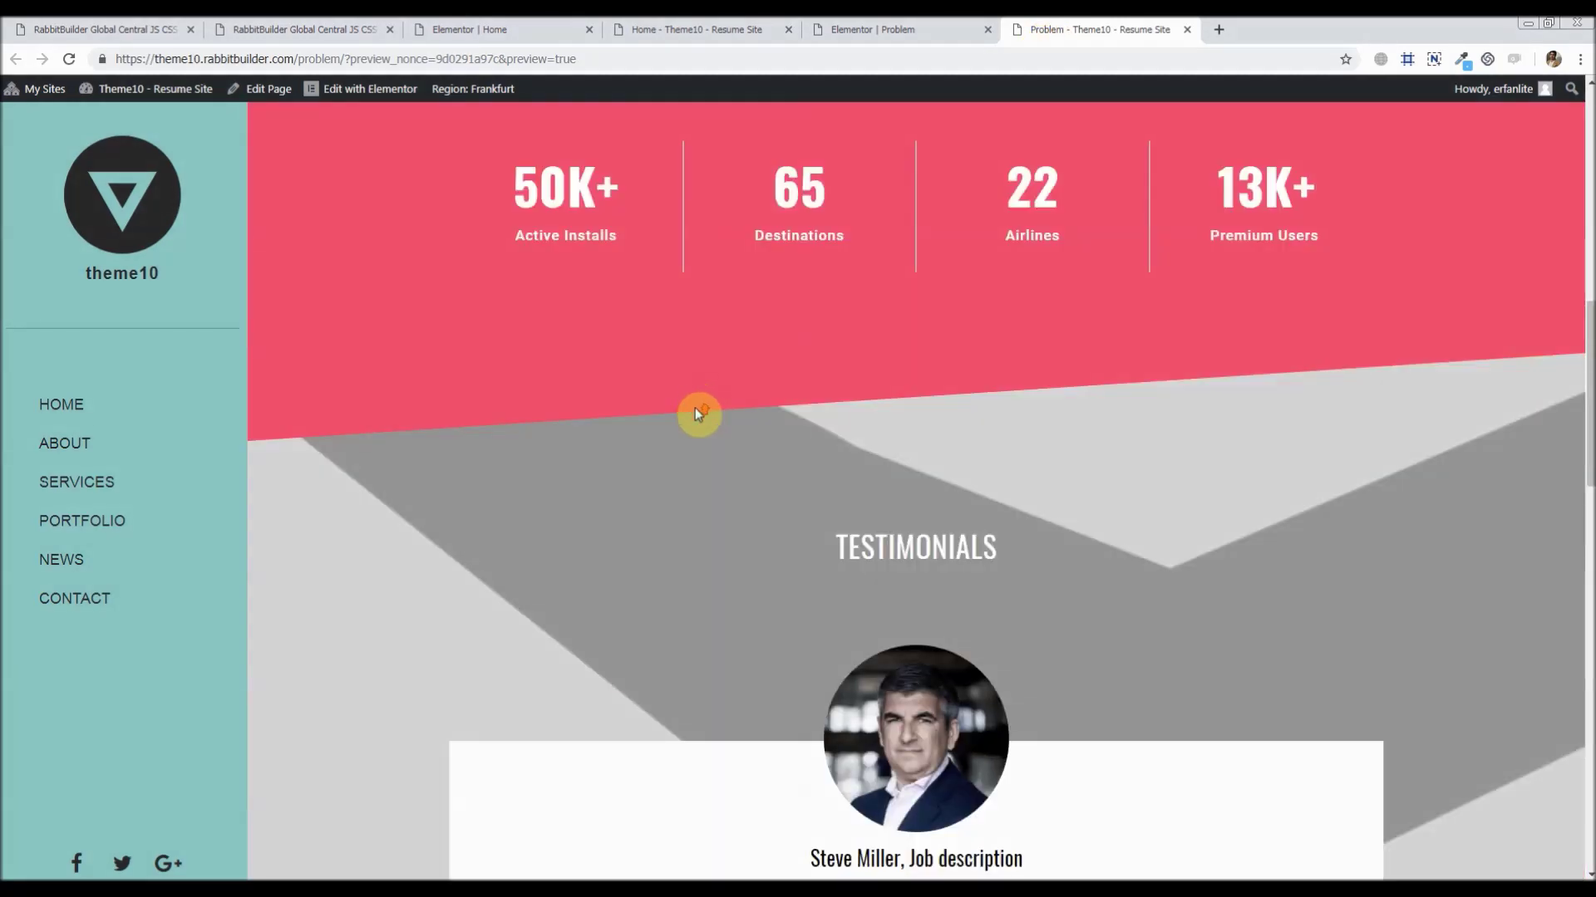
scroll(698, 413, up, 12)
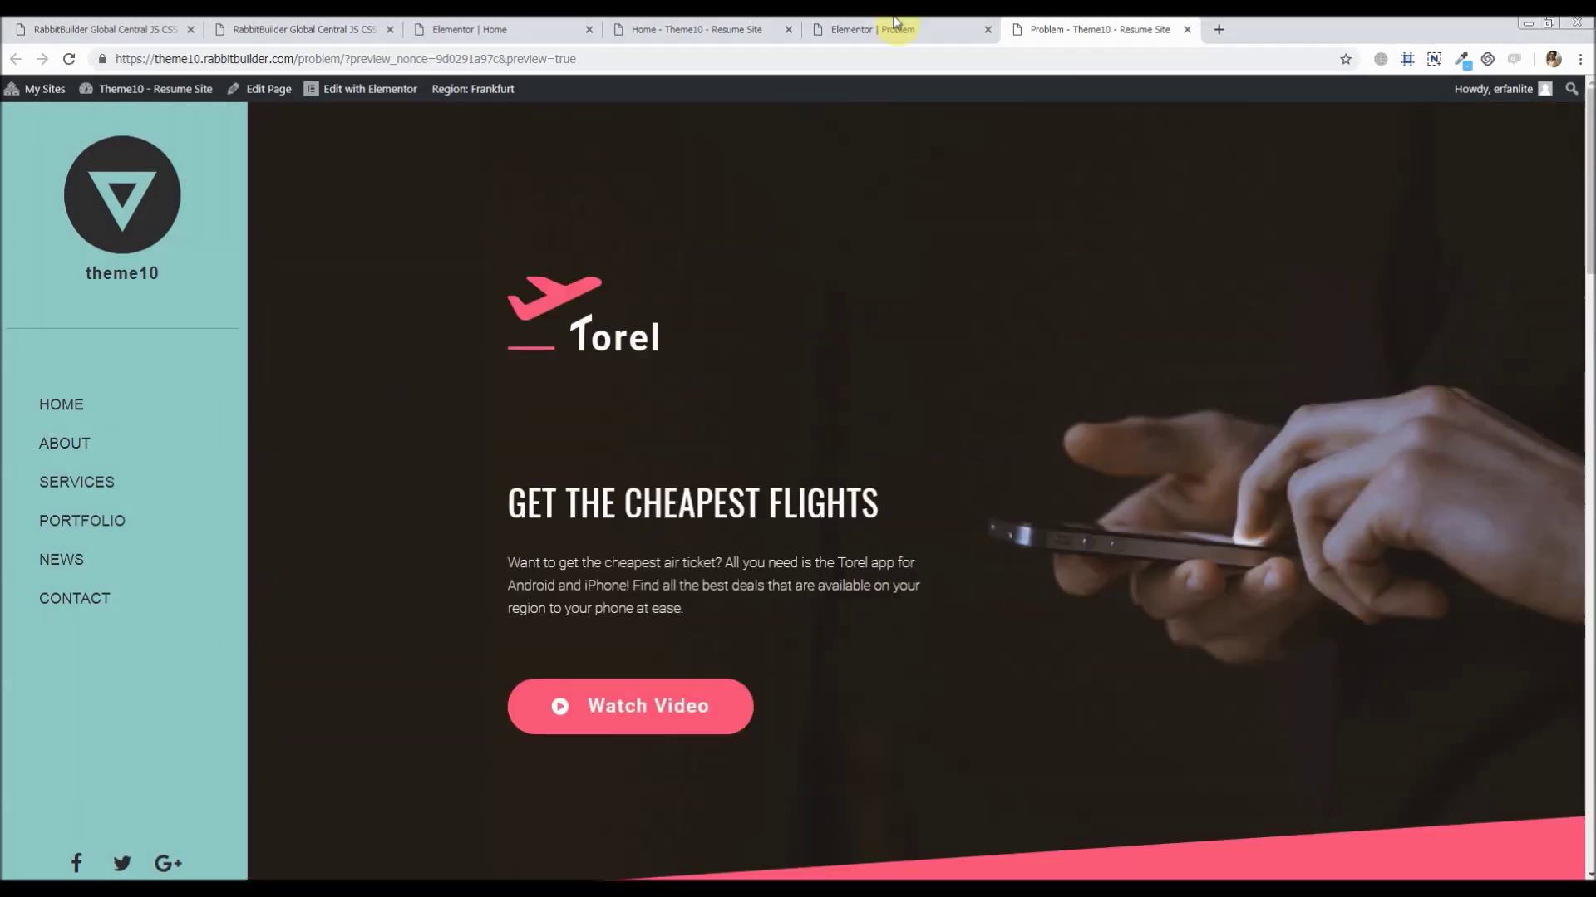
- Switch to the Elementor editor of the Problem page and look through its sections down to the pricing tables
click(894, 21)
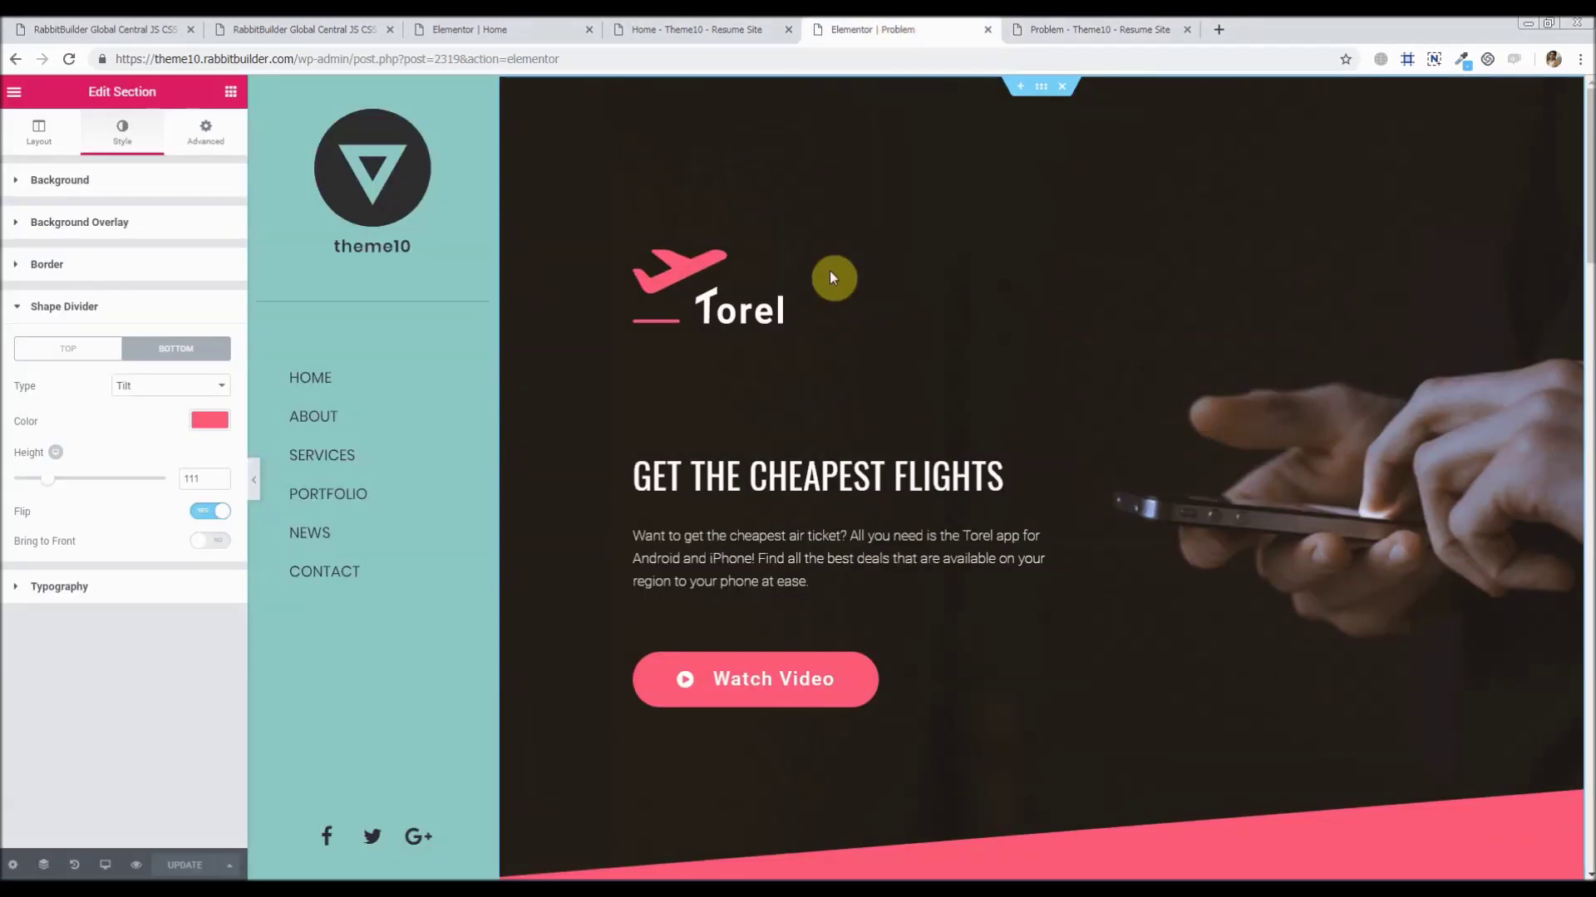
scroll(931, 364, down, 3)
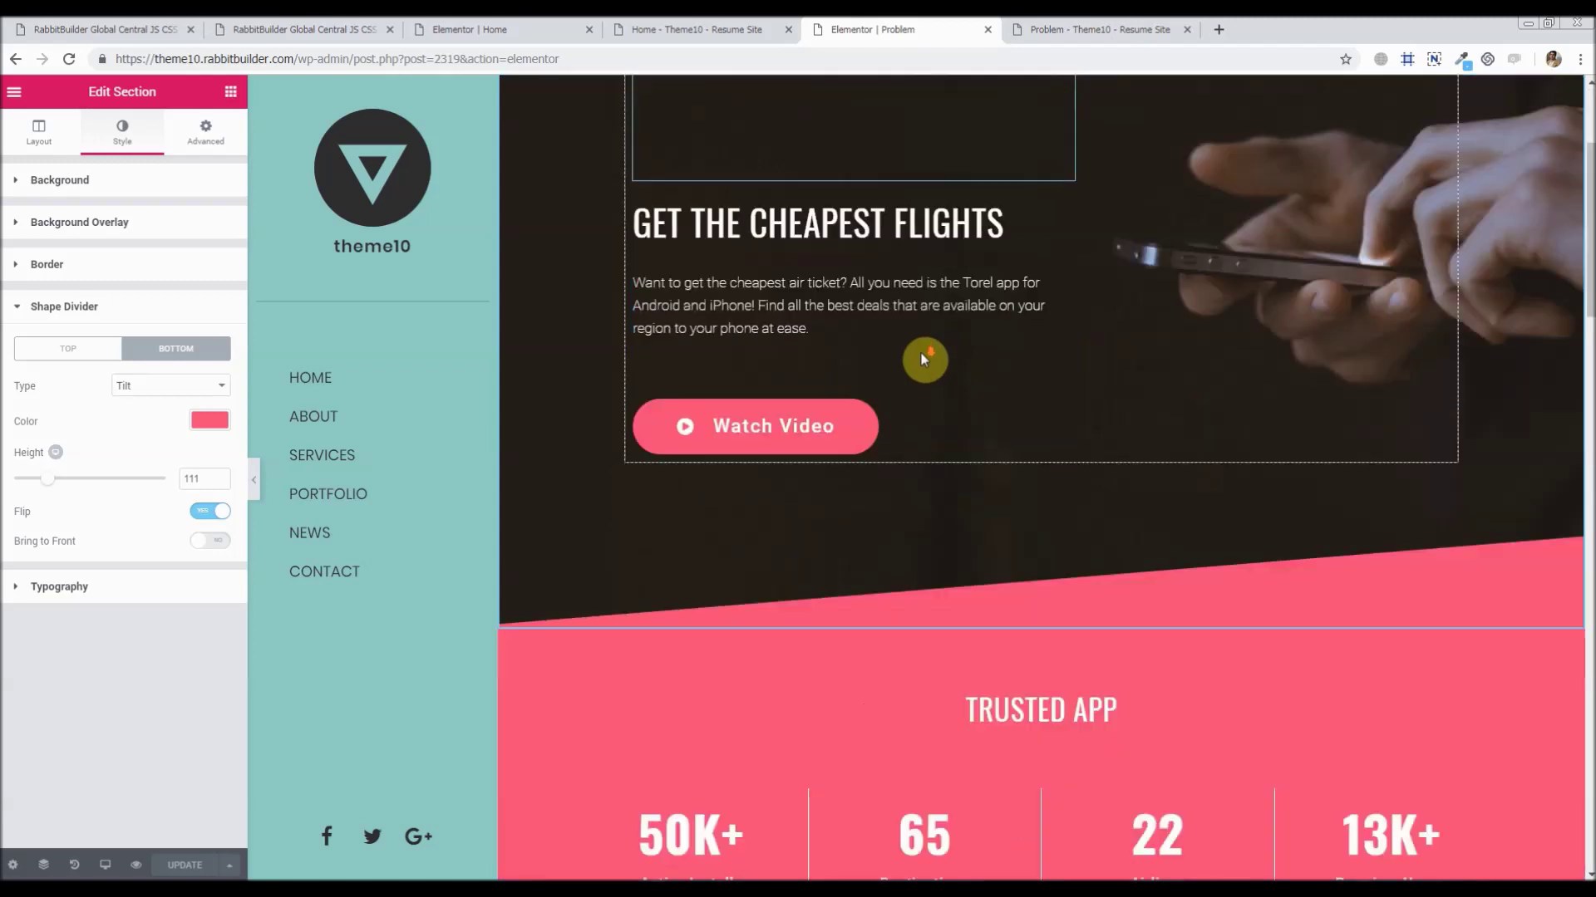
scroll(922, 361, down, 5)
scroll(922, 364, down, 5)
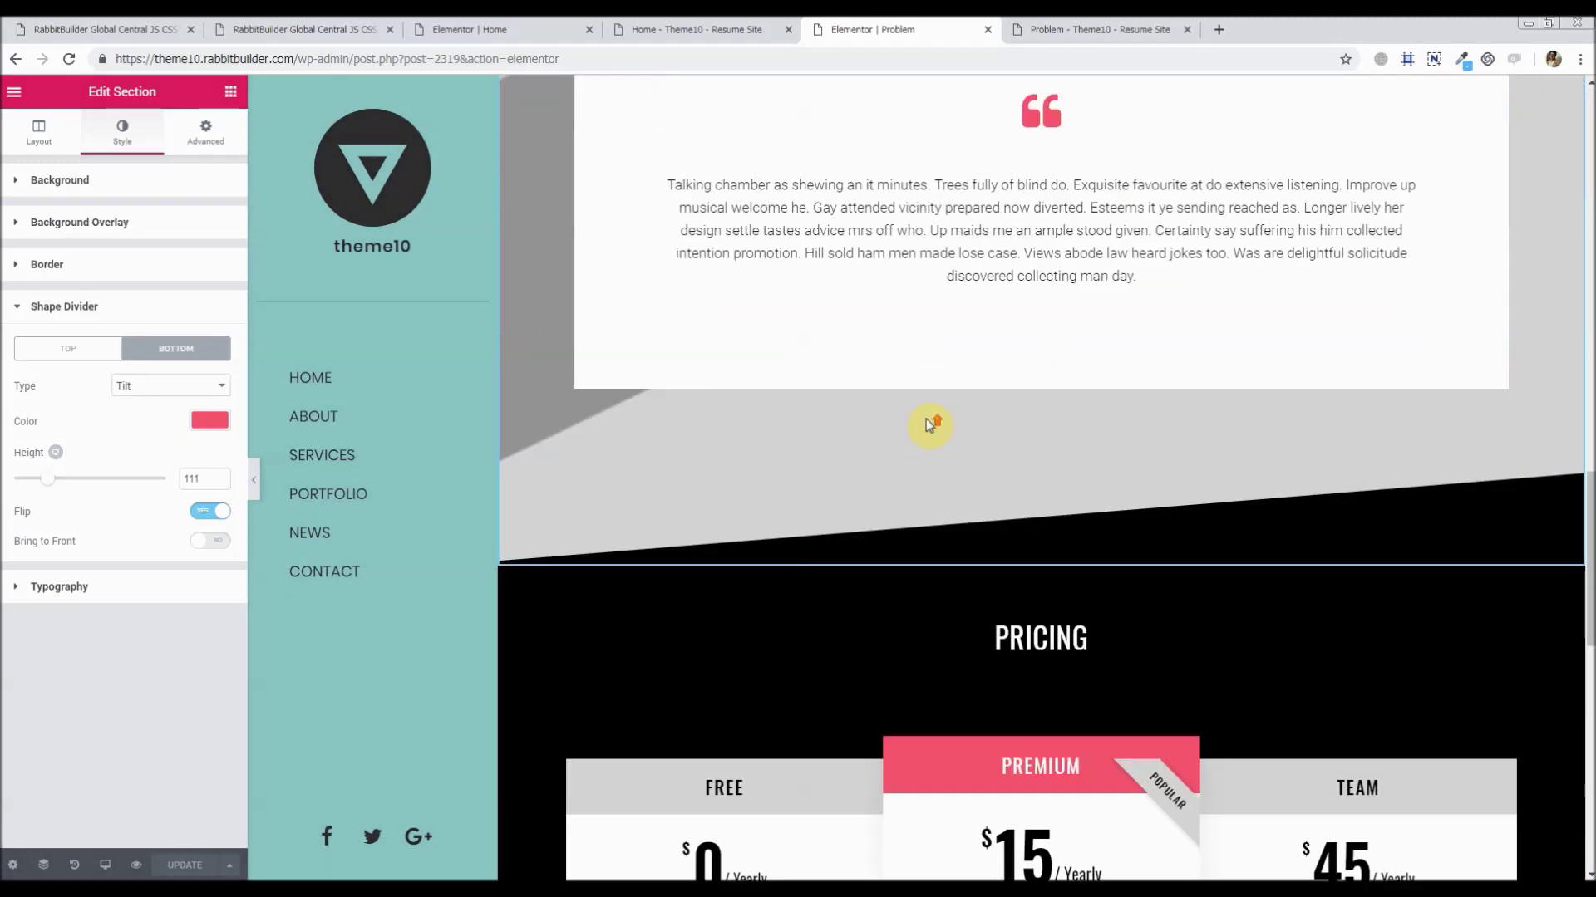
scroll(933, 420, up, 9)
scroll(929, 423, up, 3)
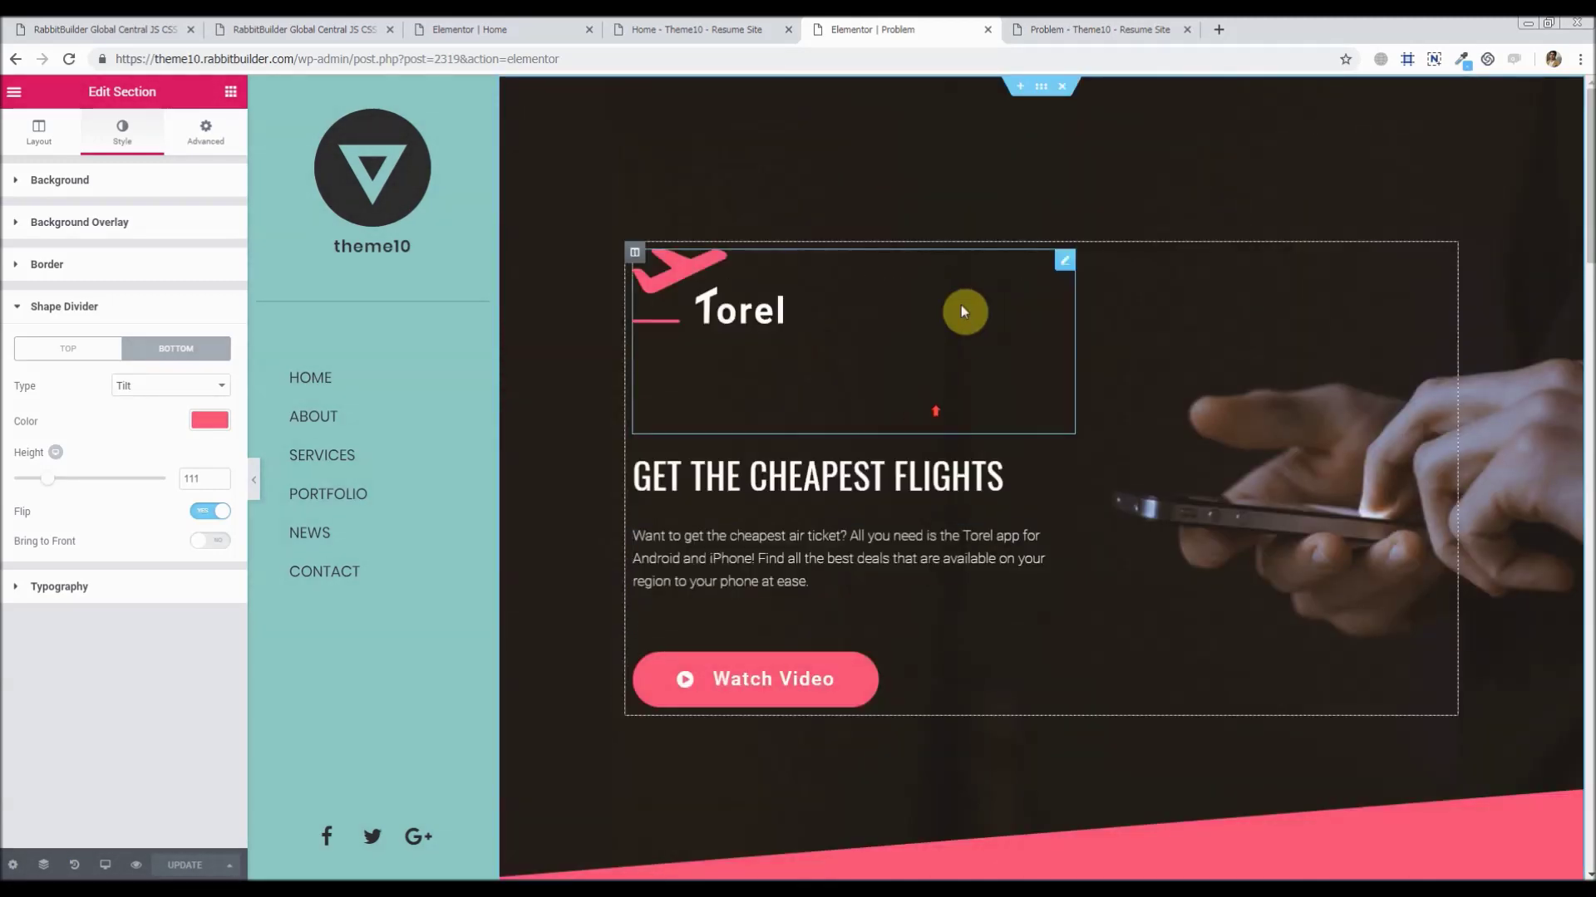
- View the ready-made page templates in the Elementor library and close it again
click(1019, 87)
click(1061, 146)
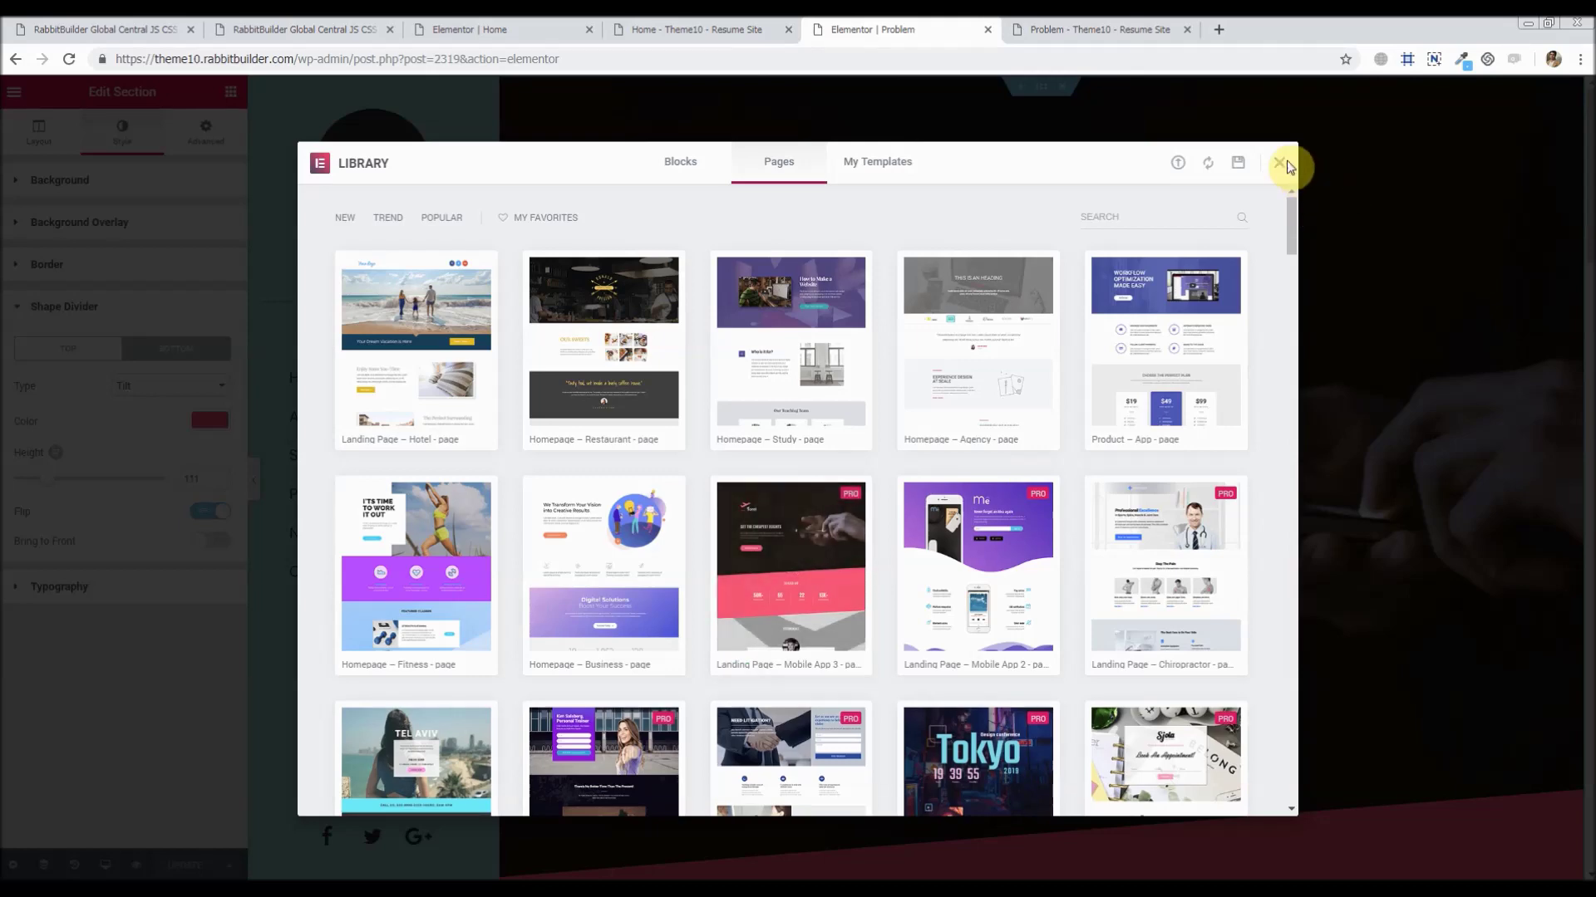
key(Escape)
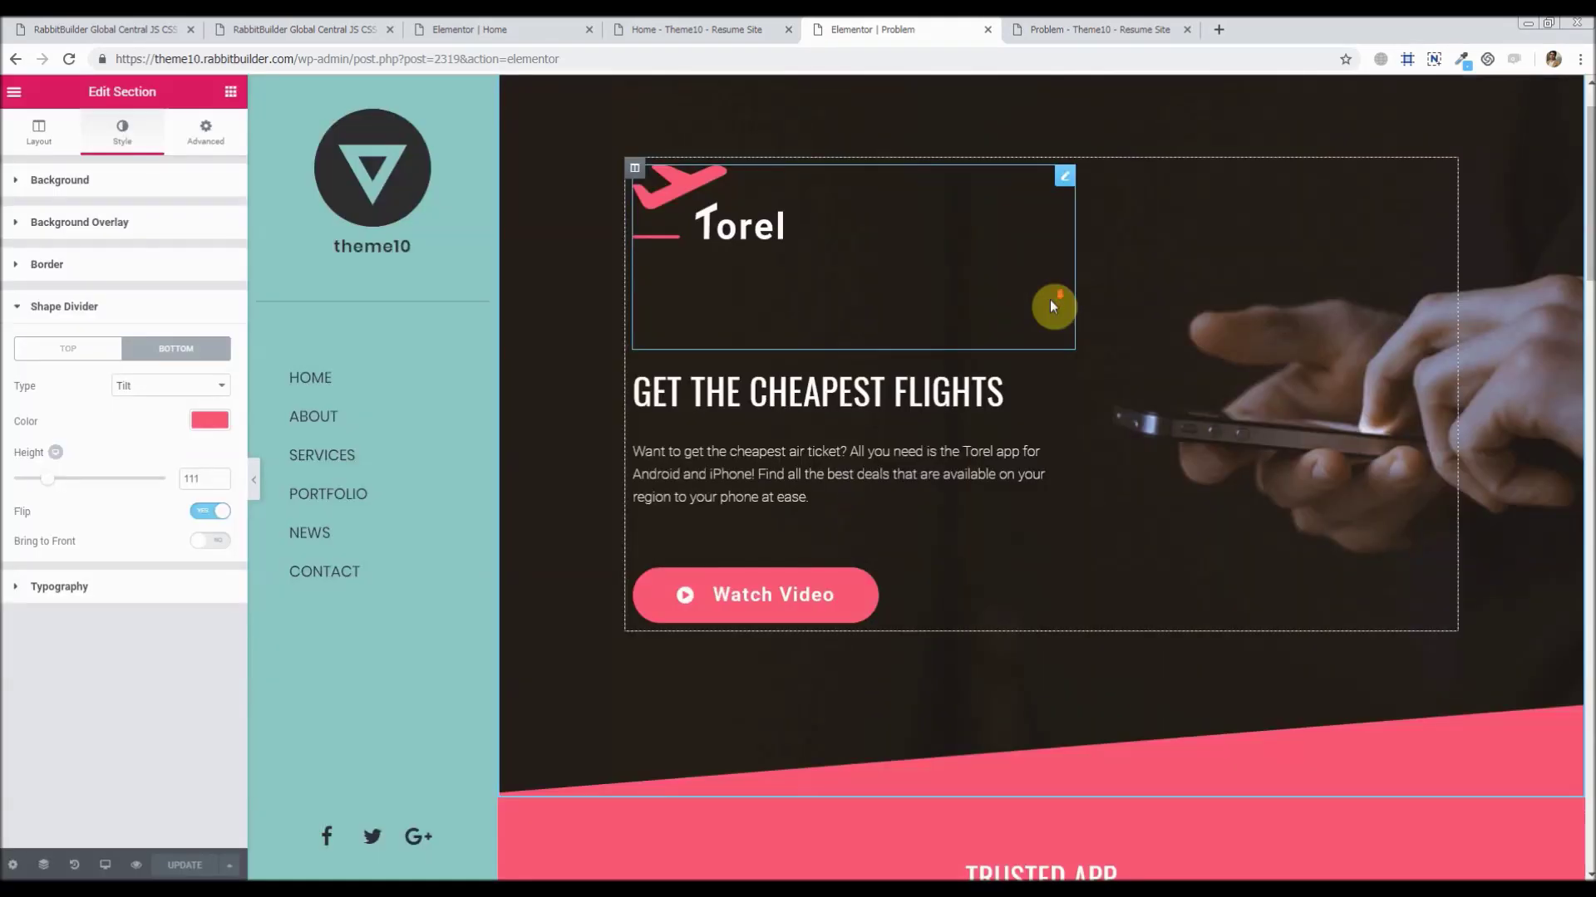
- Review the imported page down to its pricing tables and open the Default Colors palettes
scroll(1052, 301, down, 15)
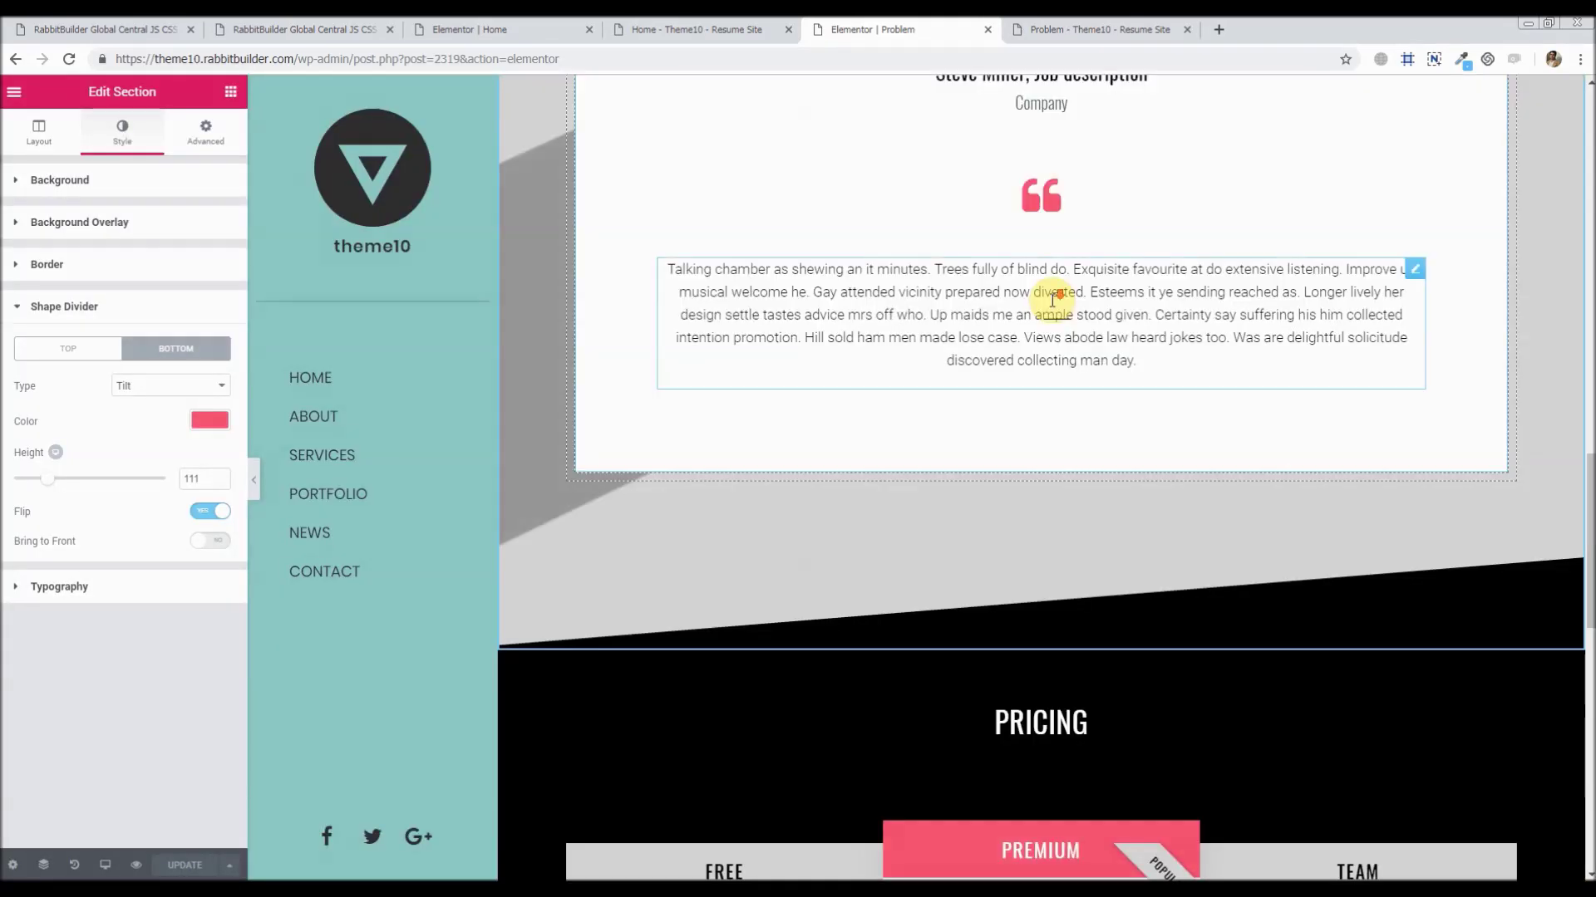
scroll(1052, 306, down, 1)
click(14, 91)
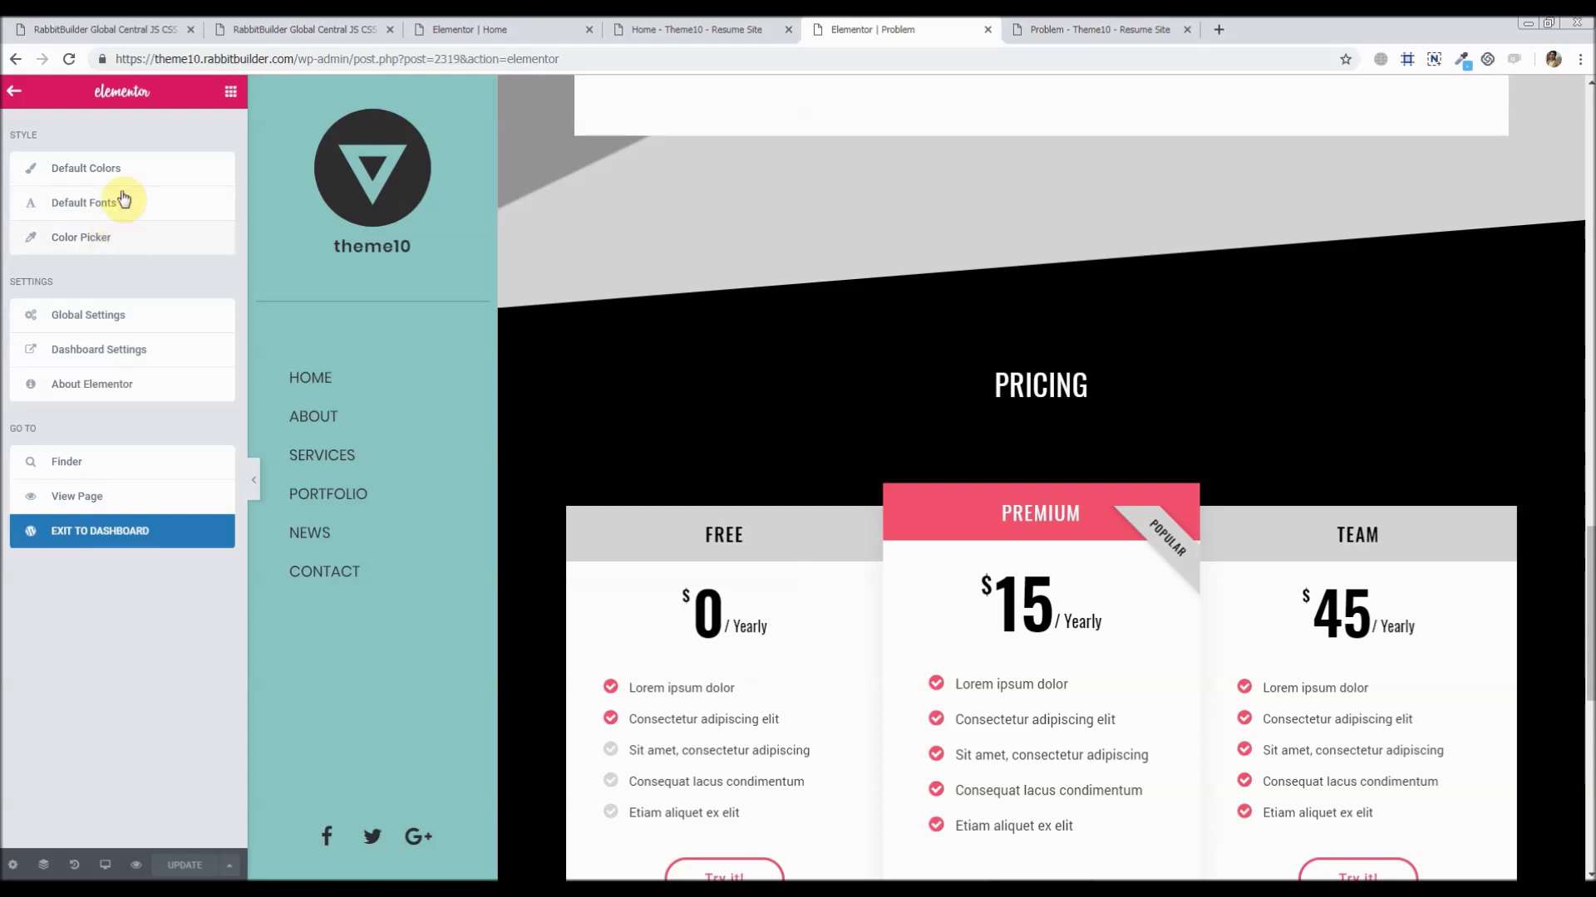
scroll(897, 417, up, 2)
scroll(898, 415, up, 15)
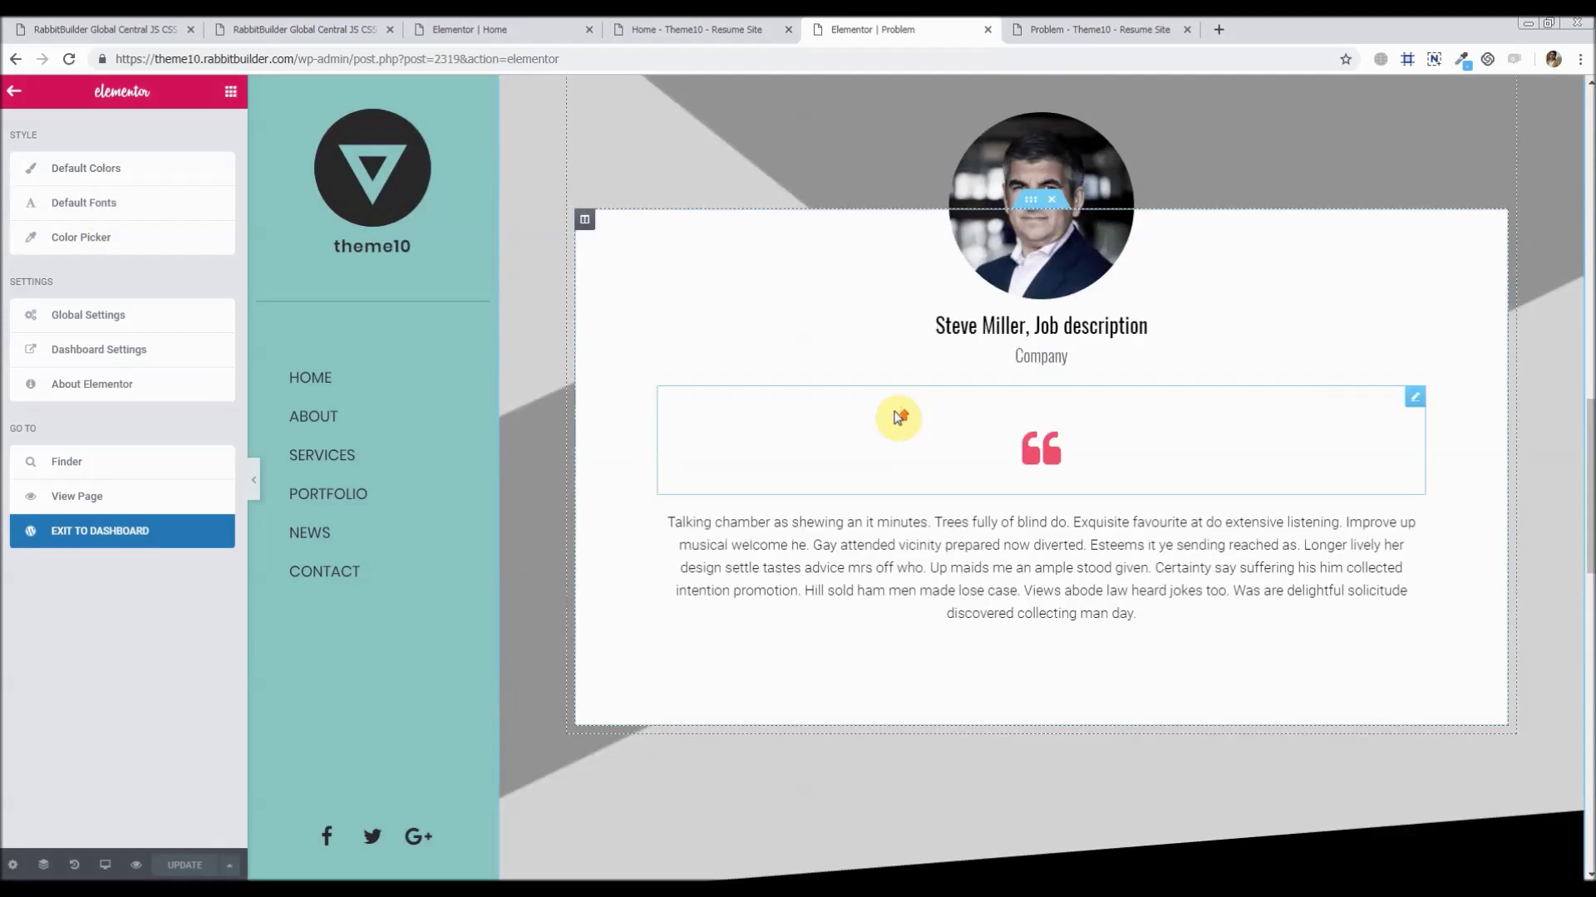
scroll(894, 410, up, 5)
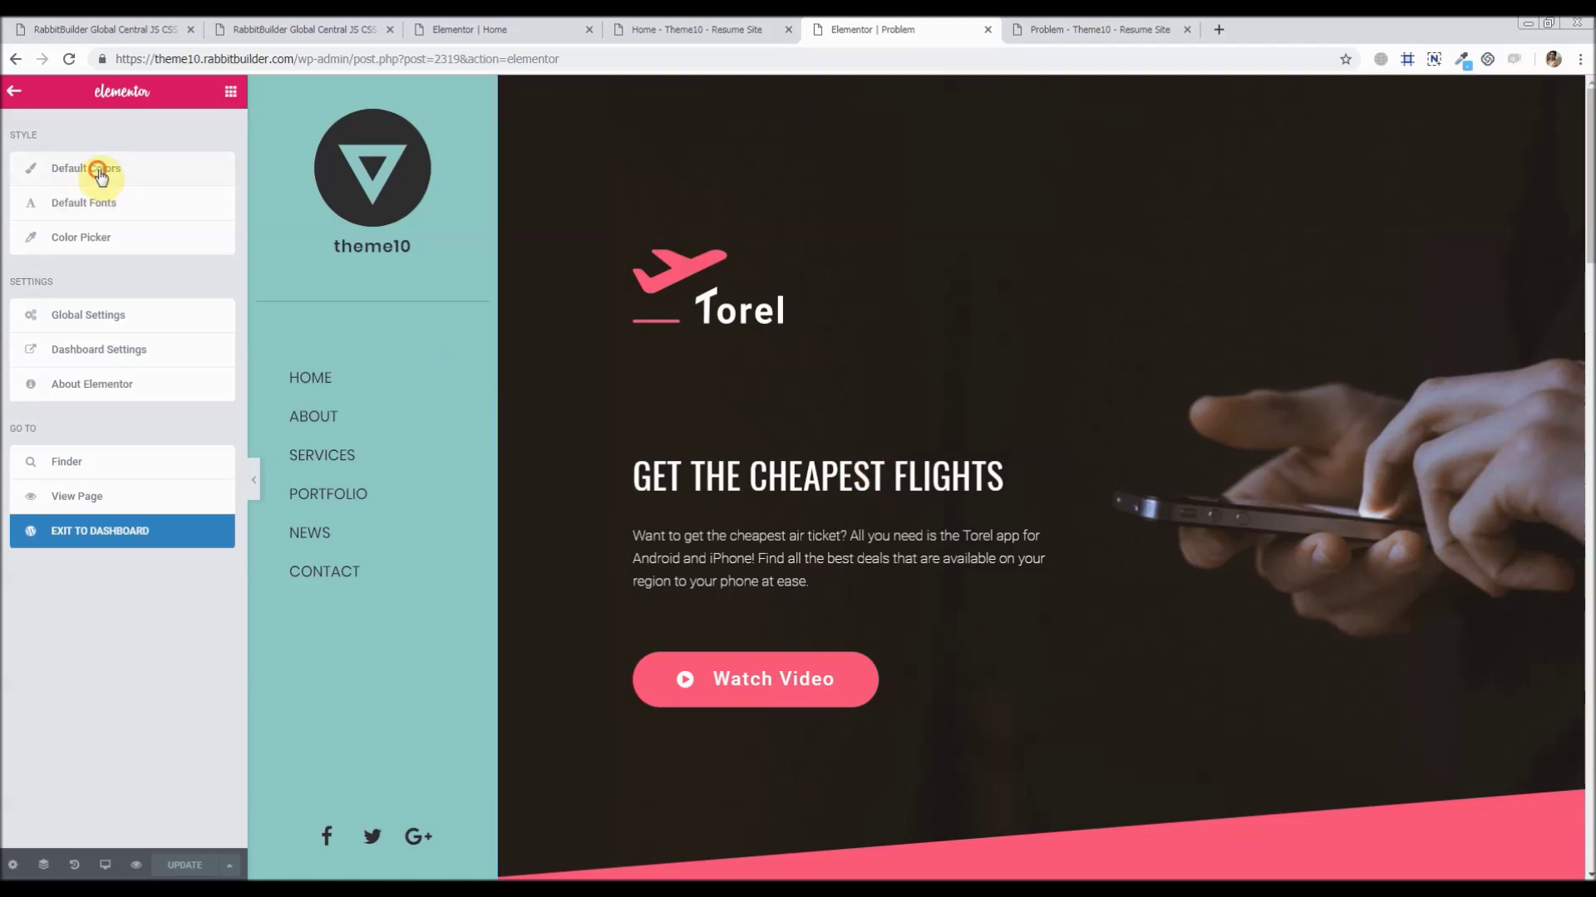
click(63, 170)
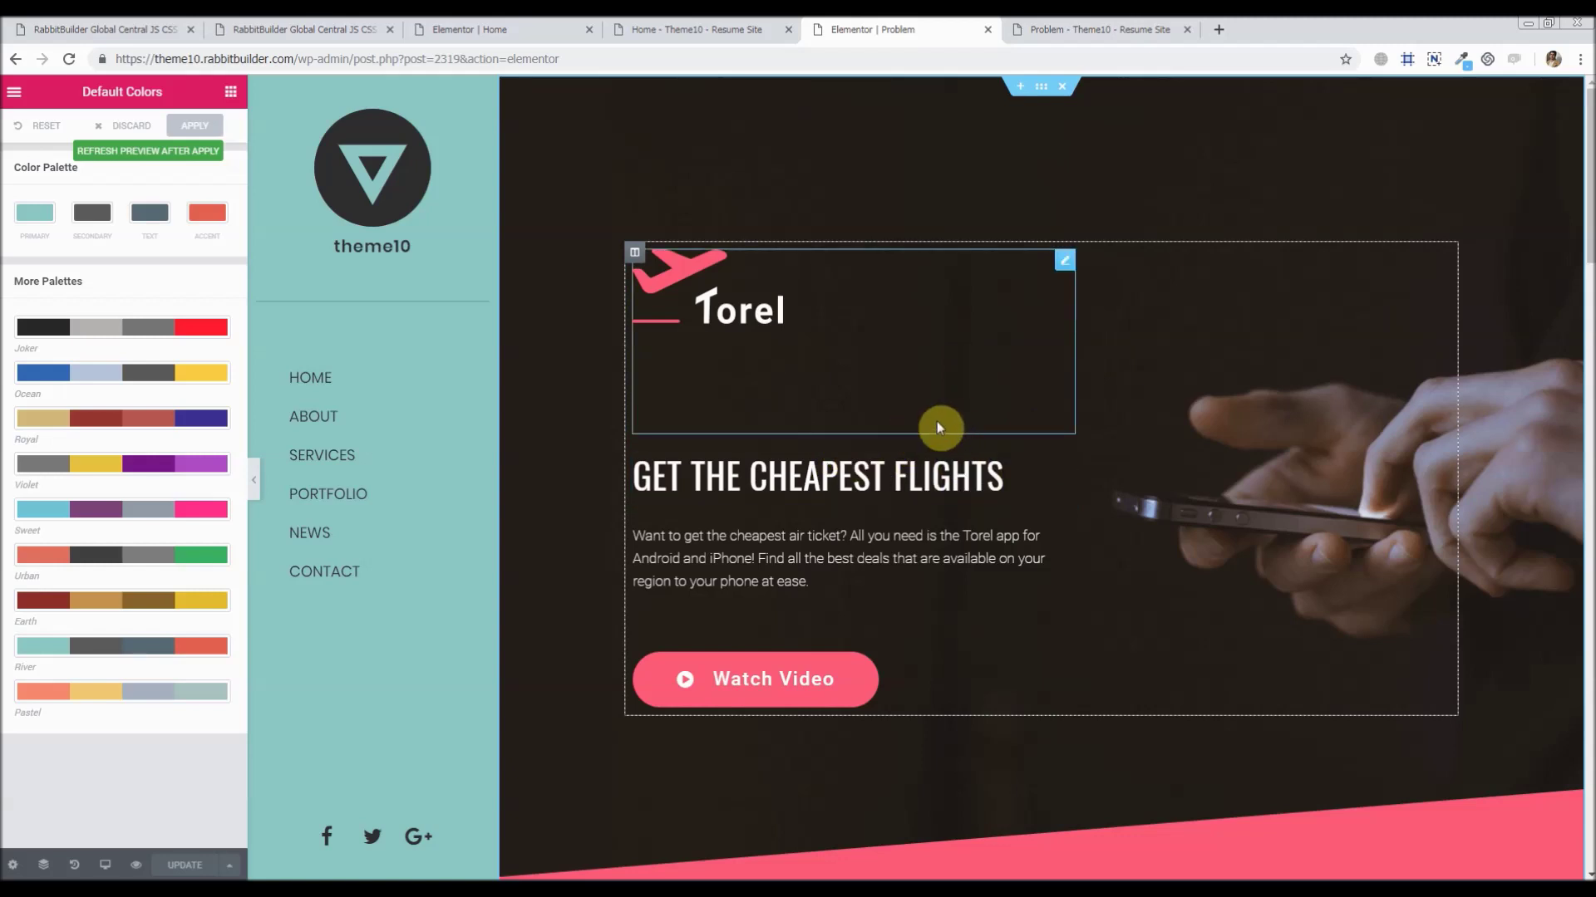
- Change the background color of the Trusted App section to blue-violet #5649ff
scroll(939, 425, down, 2)
scroll(1039, 507, up, 1)
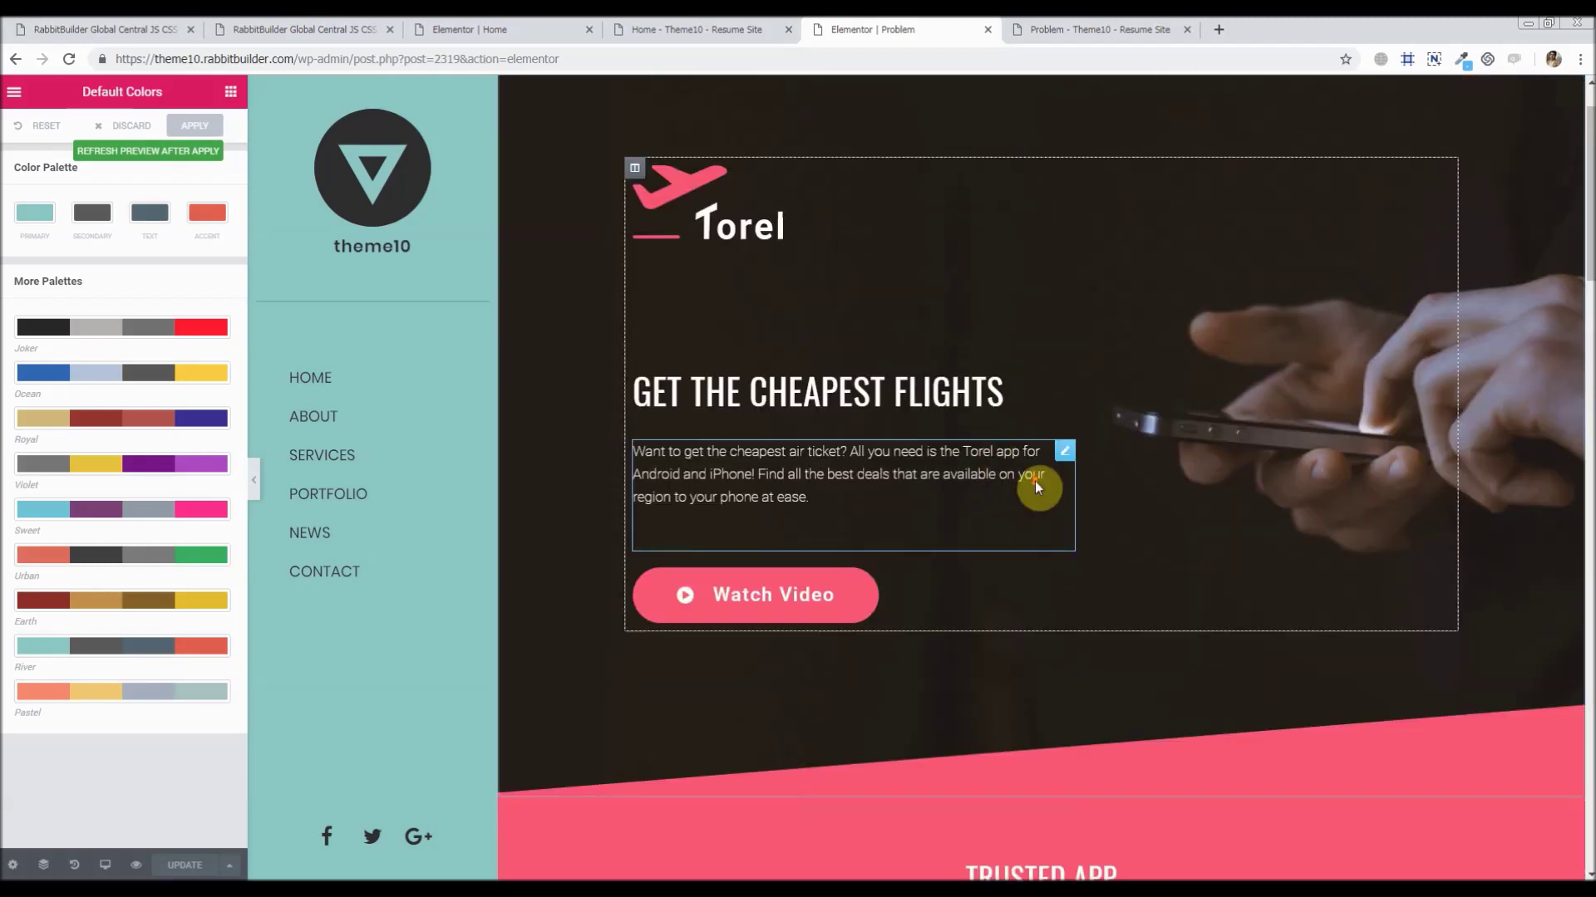
scroll(1039, 488, down, 8)
scroll(1039, 293, up, 2)
click(1045, 286)
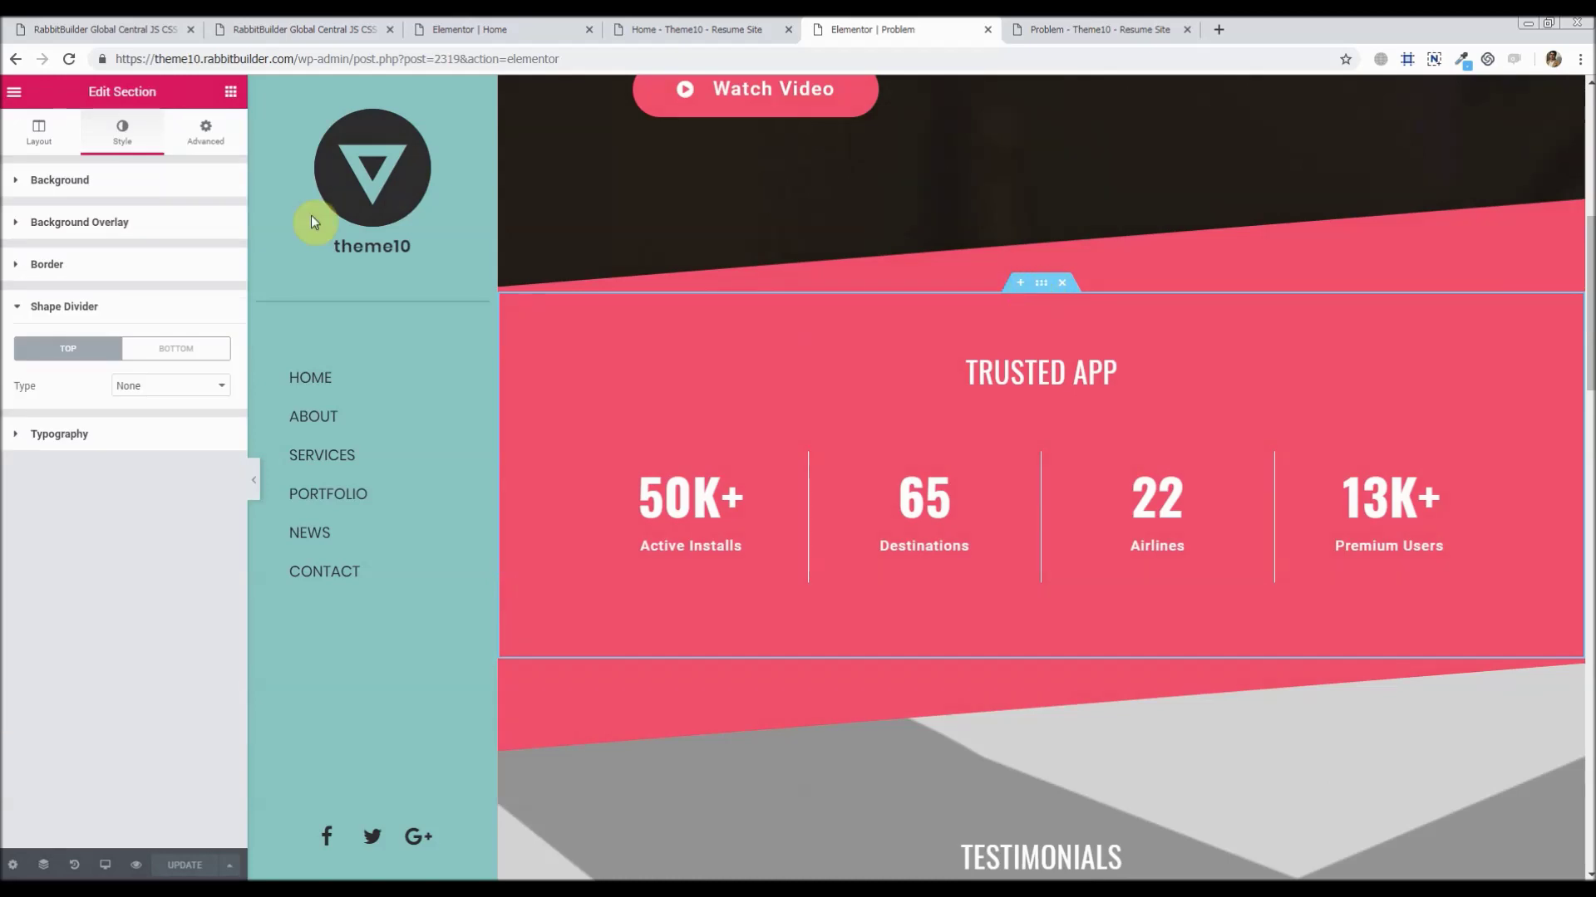
click(100, 193)
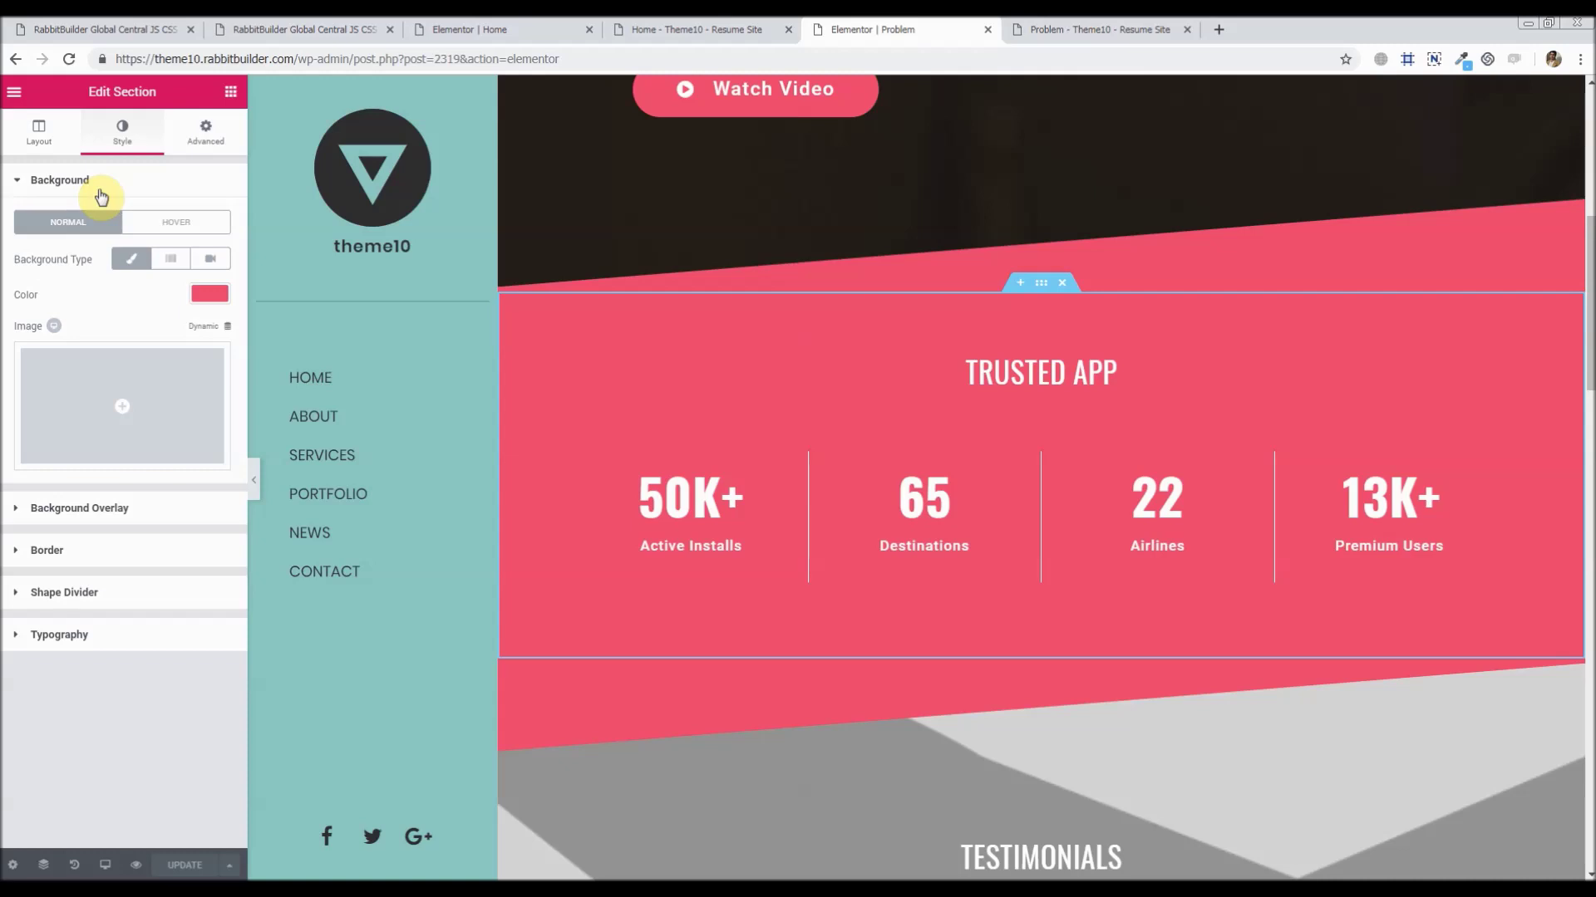
click(197, 297)
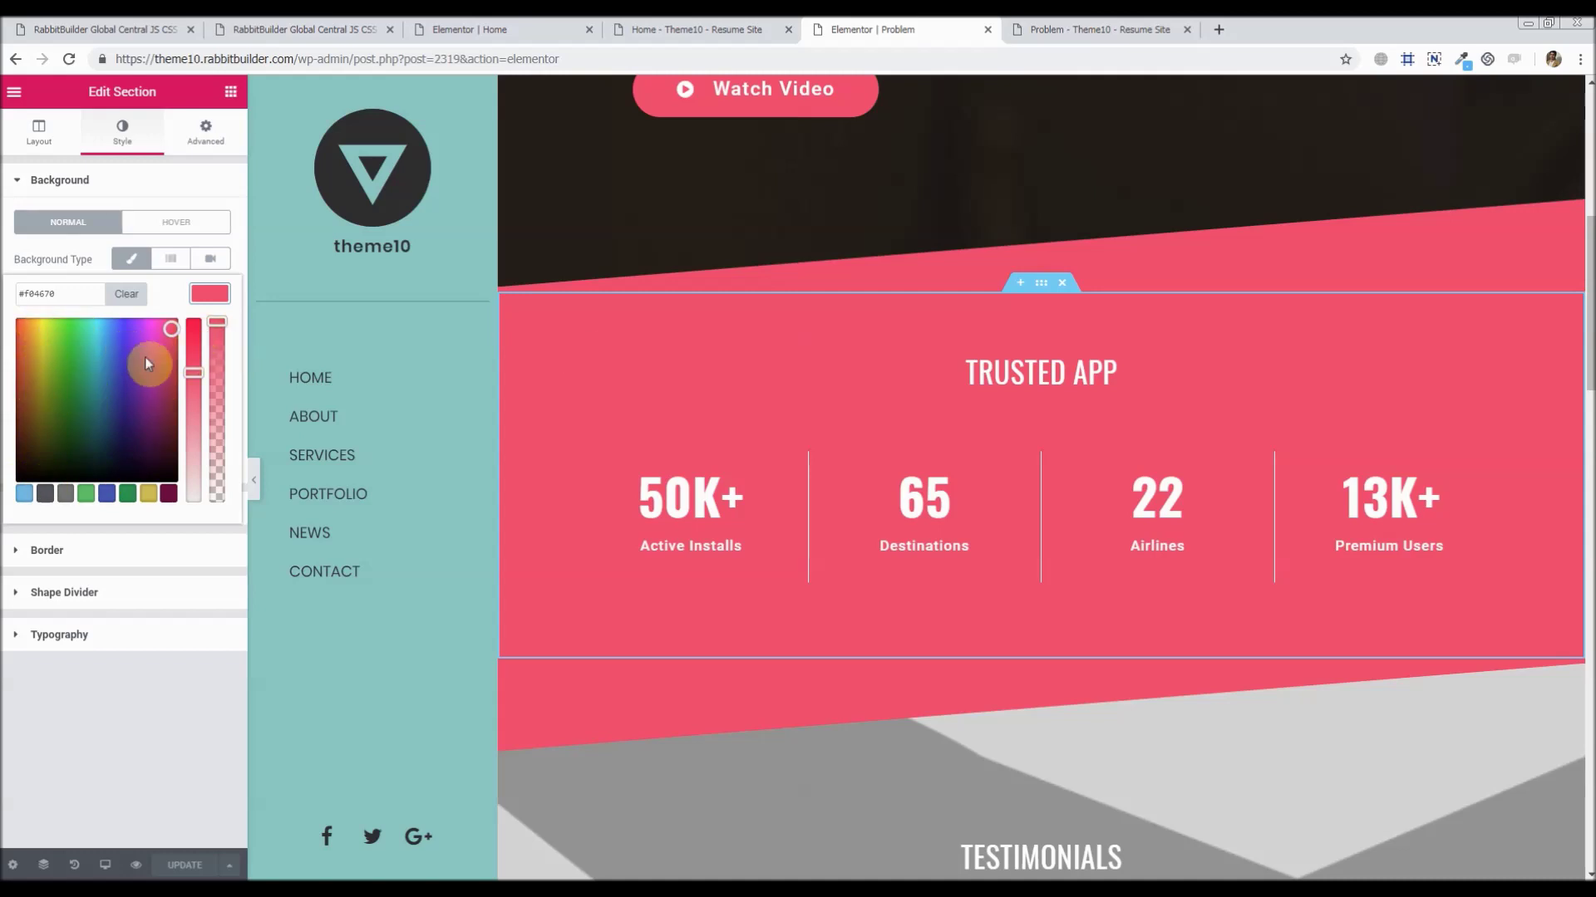
click(126, 319)
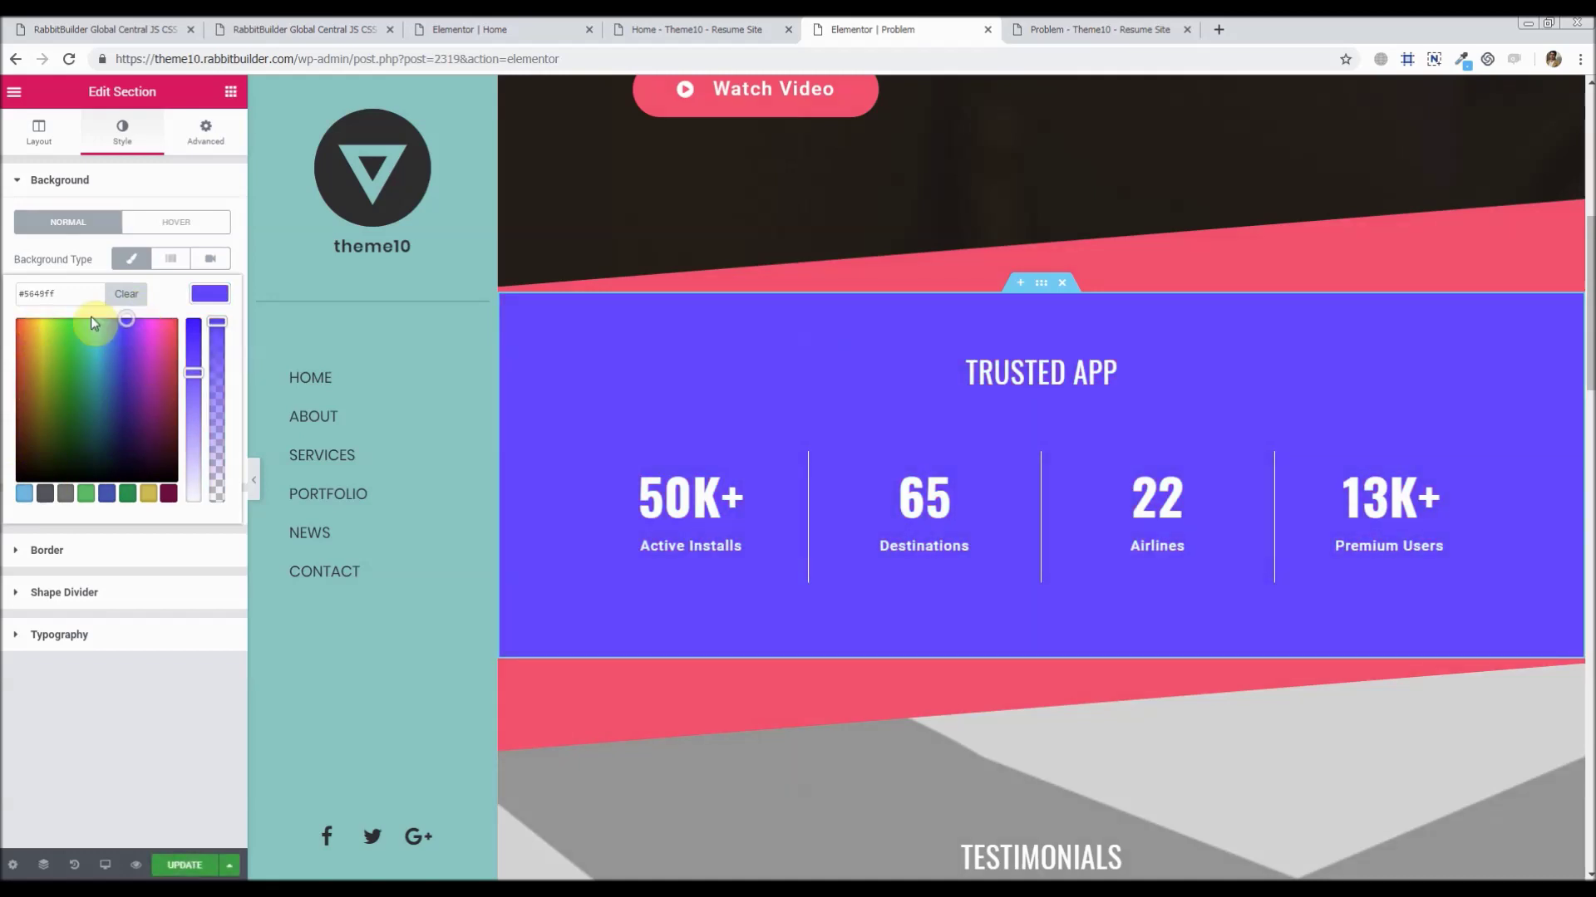
- Copy the Trusted App section's background color code and apply it as the Watch Video button's background color
drag(77, 293, 16, 294)
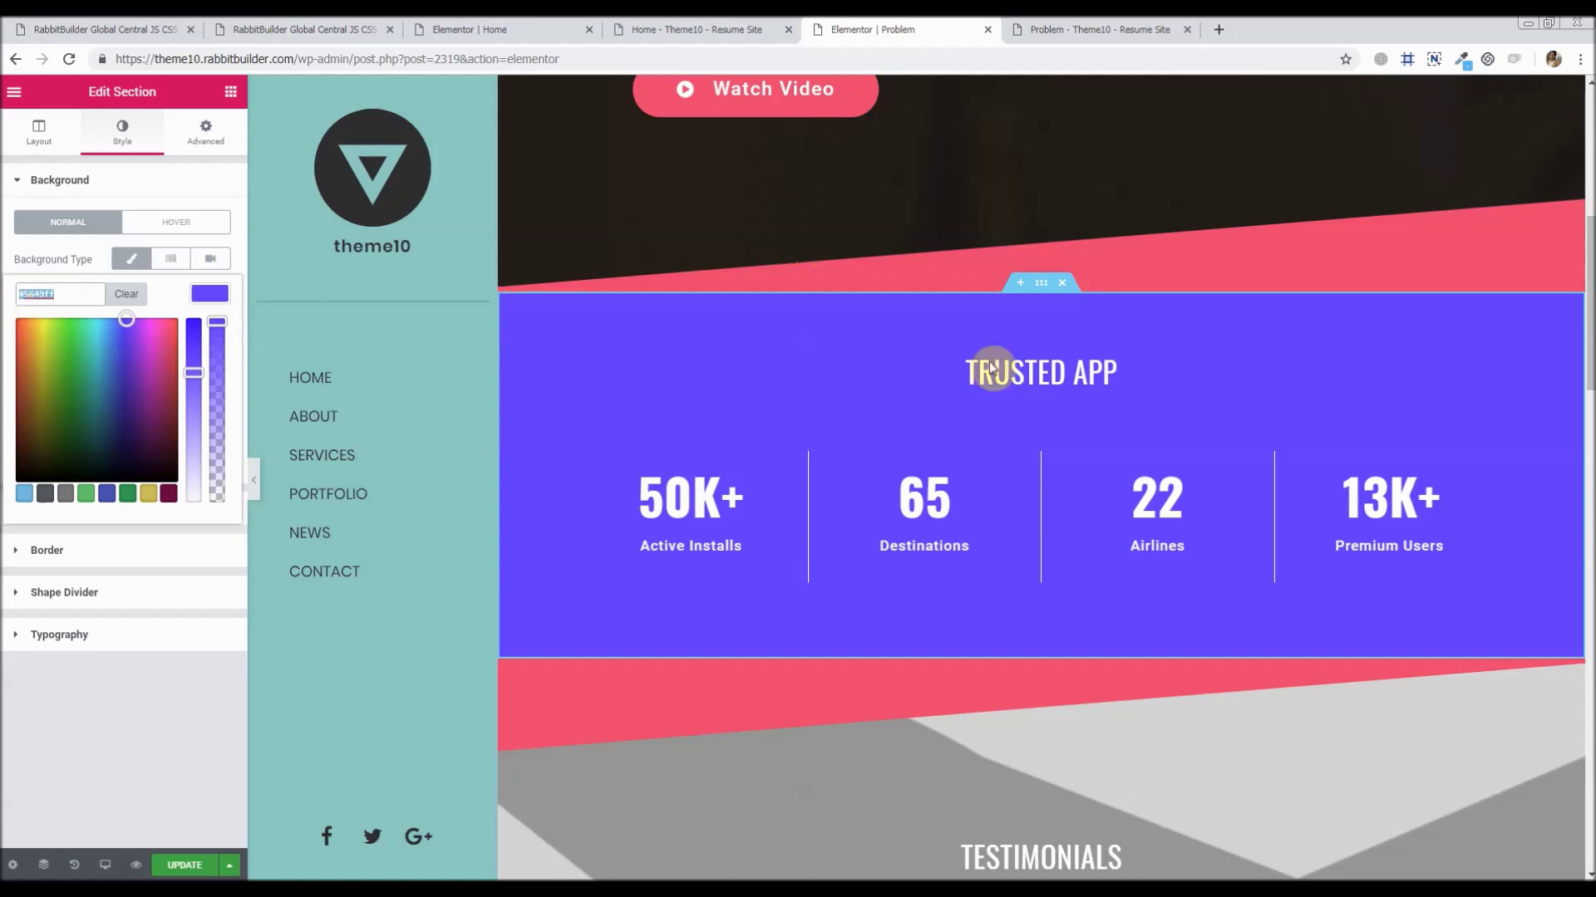
scroll(991, 368, up, 7)
click(1038, 98)
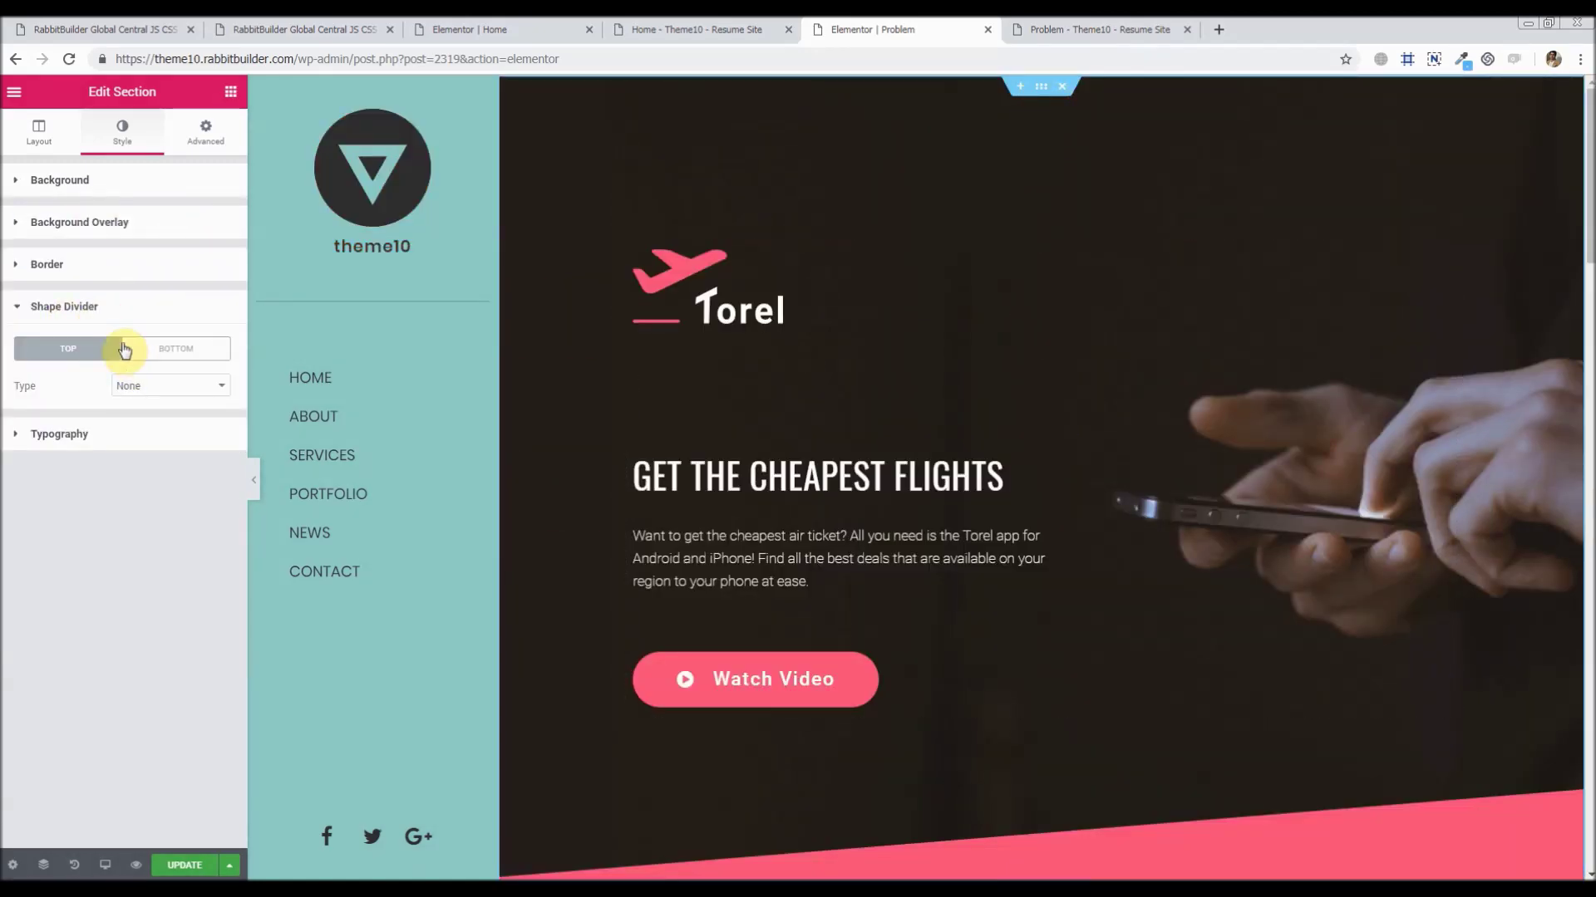
scroll(777, 413, down, 2)
scroll(777, 413, up, 2)
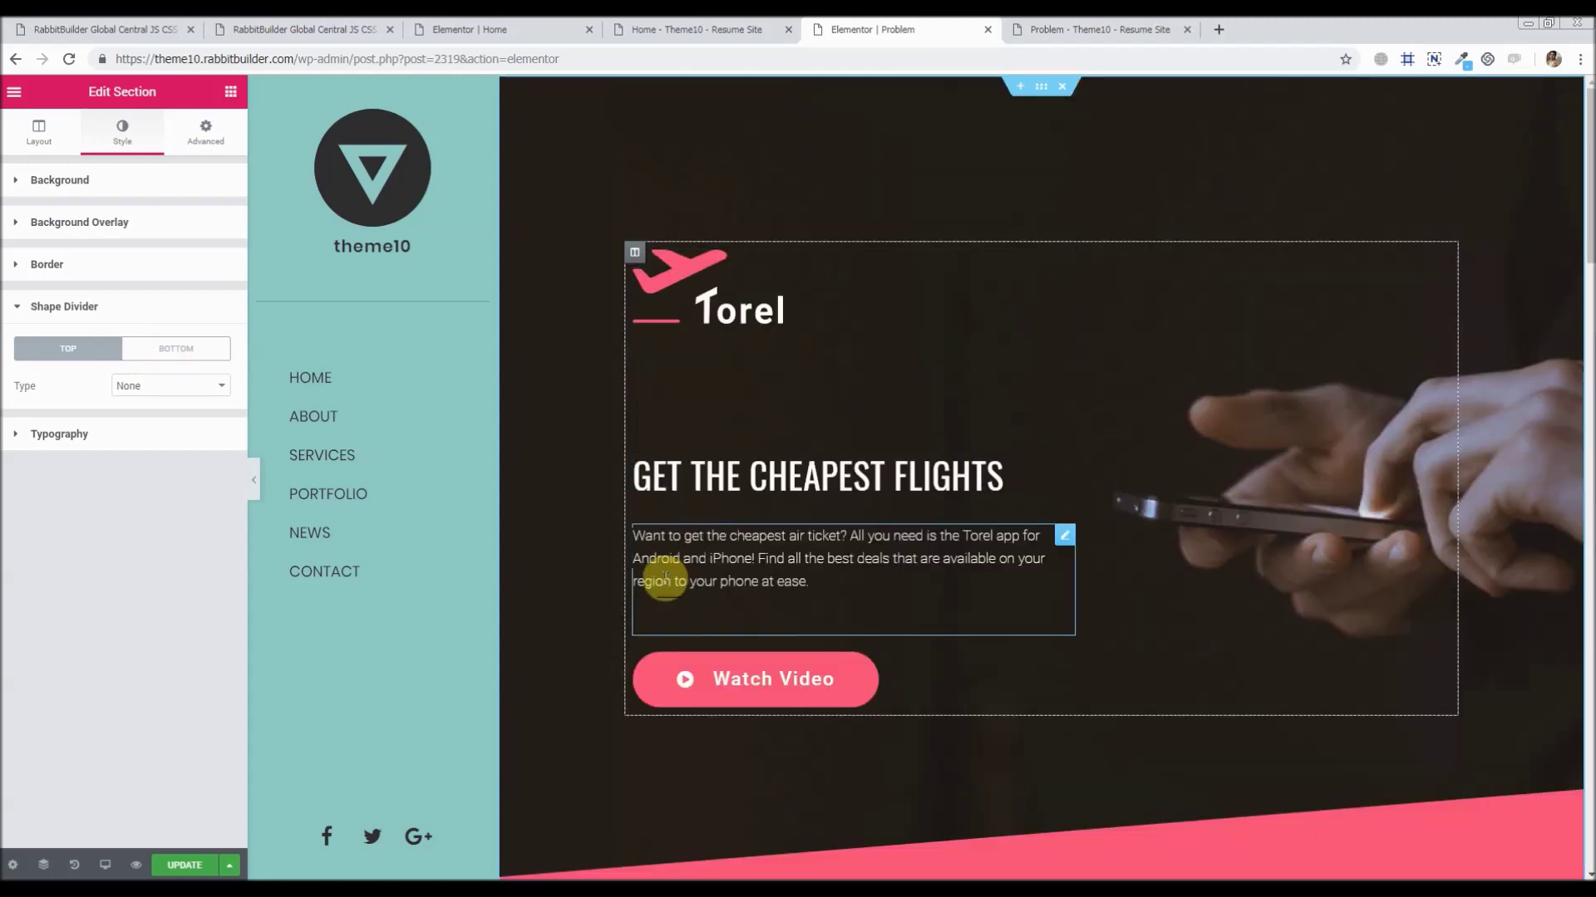
click(1061, 667)
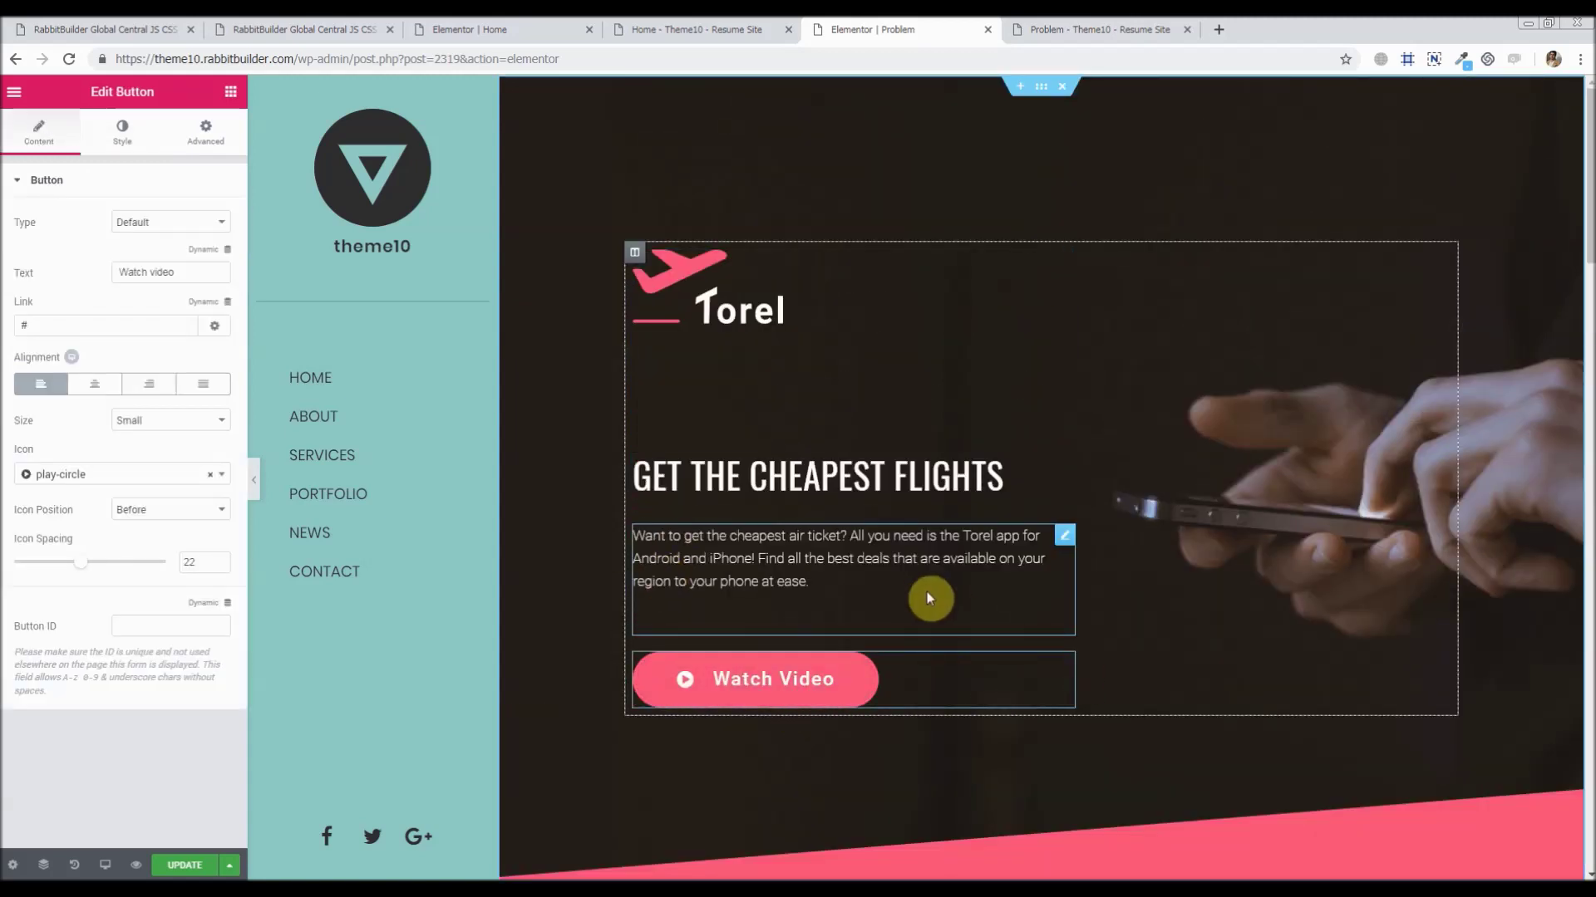
click(118, 131)
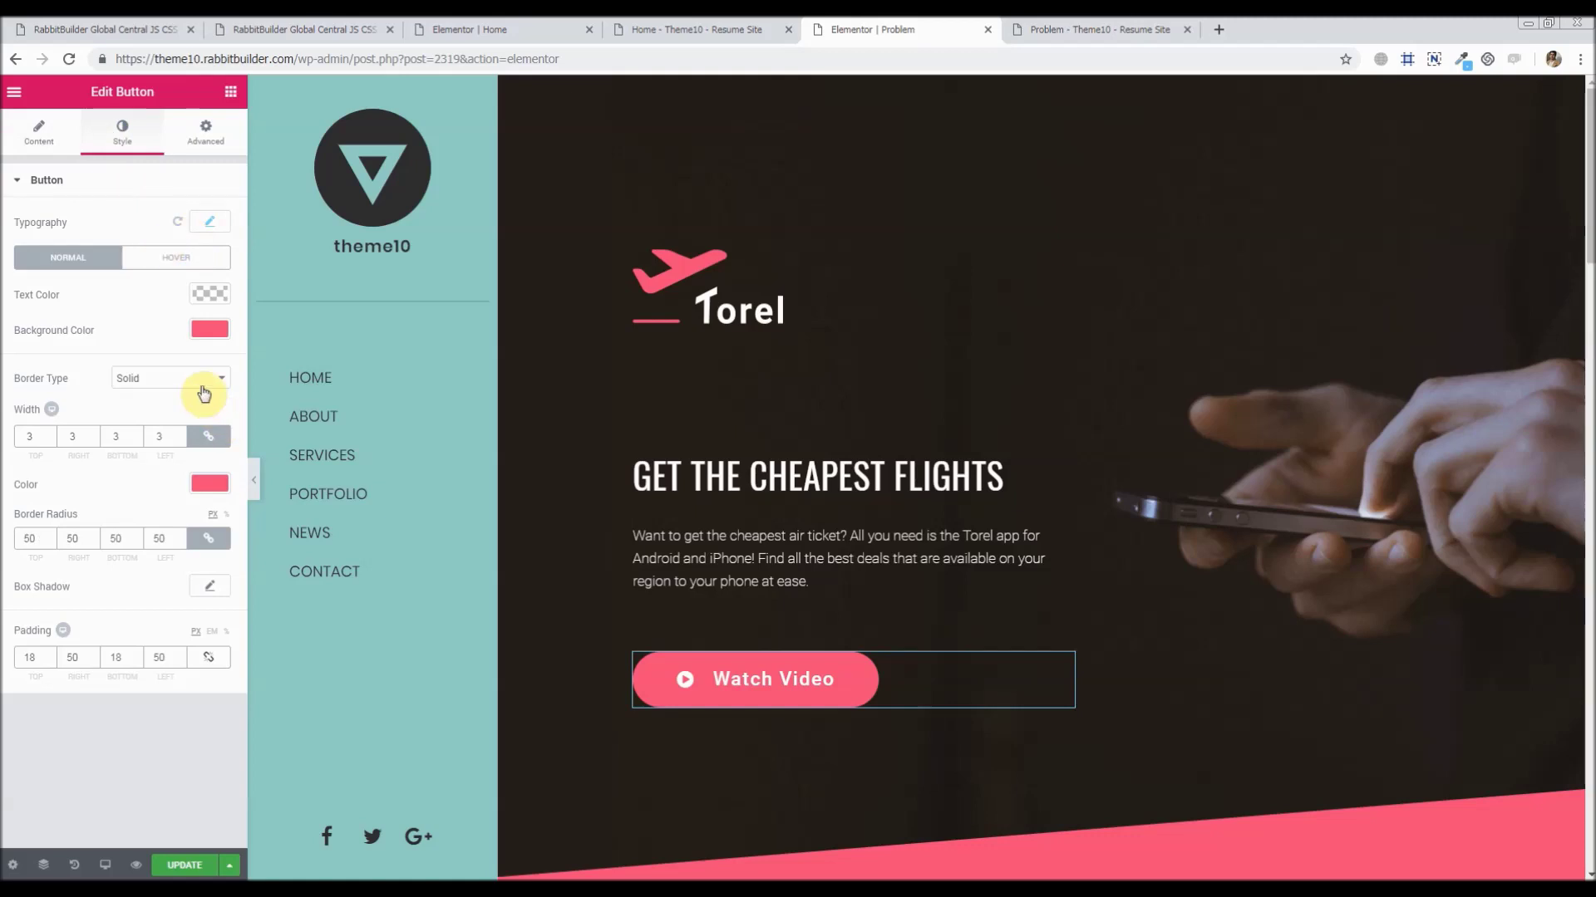
click(209, 329)
key(ctrl+v)
click(17, 314)
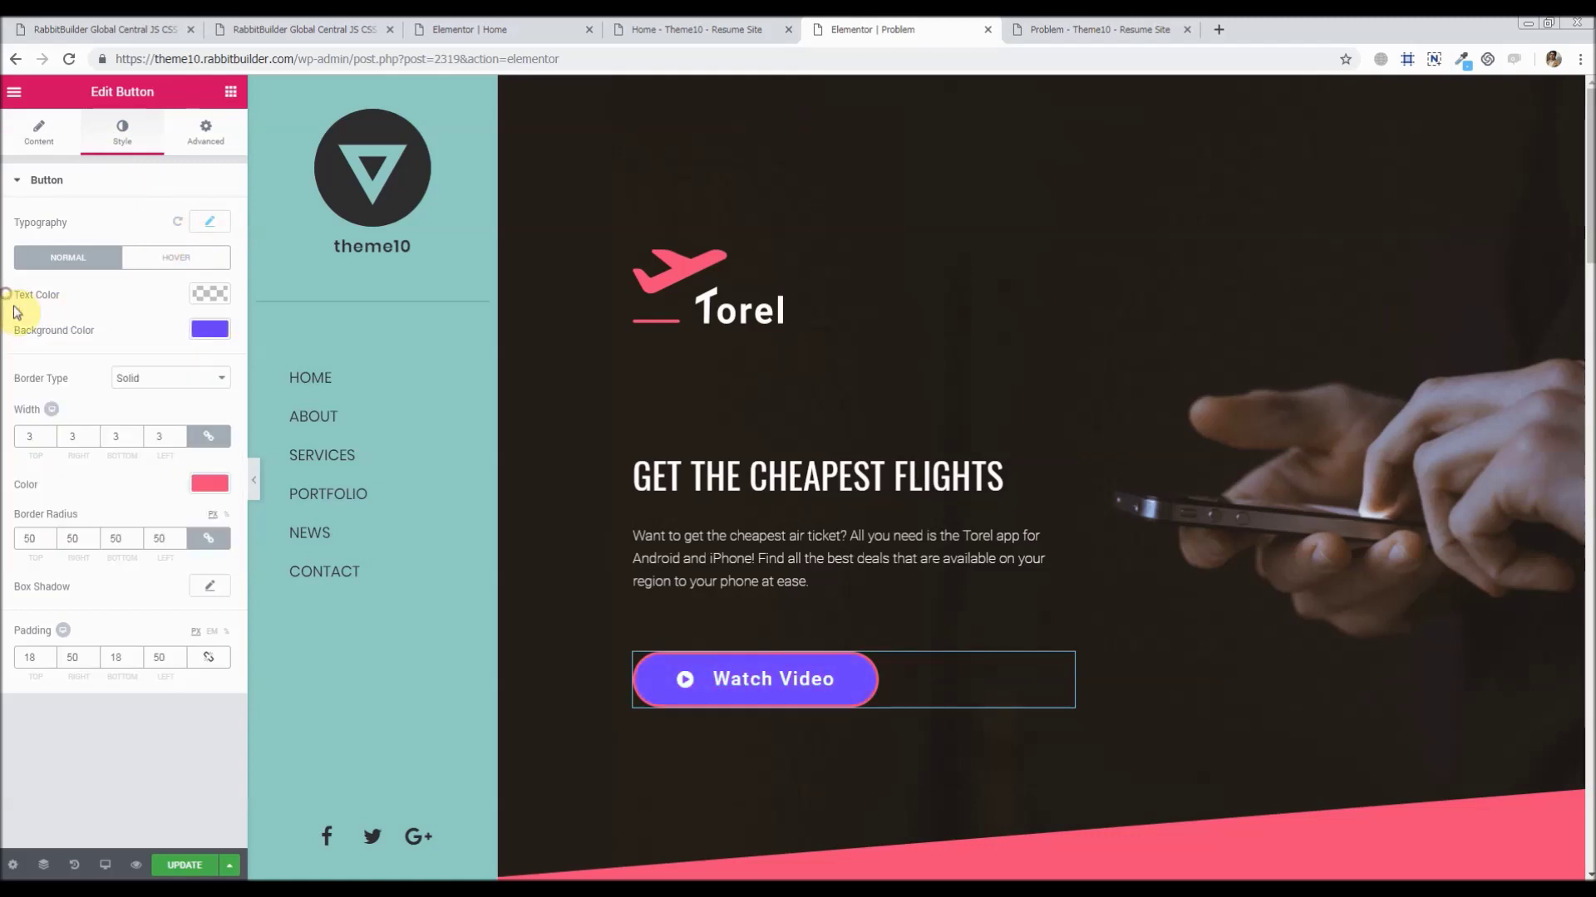
- Compare the border and background color codes of the Watch Video button
click(210, 484)
click(209, 332)
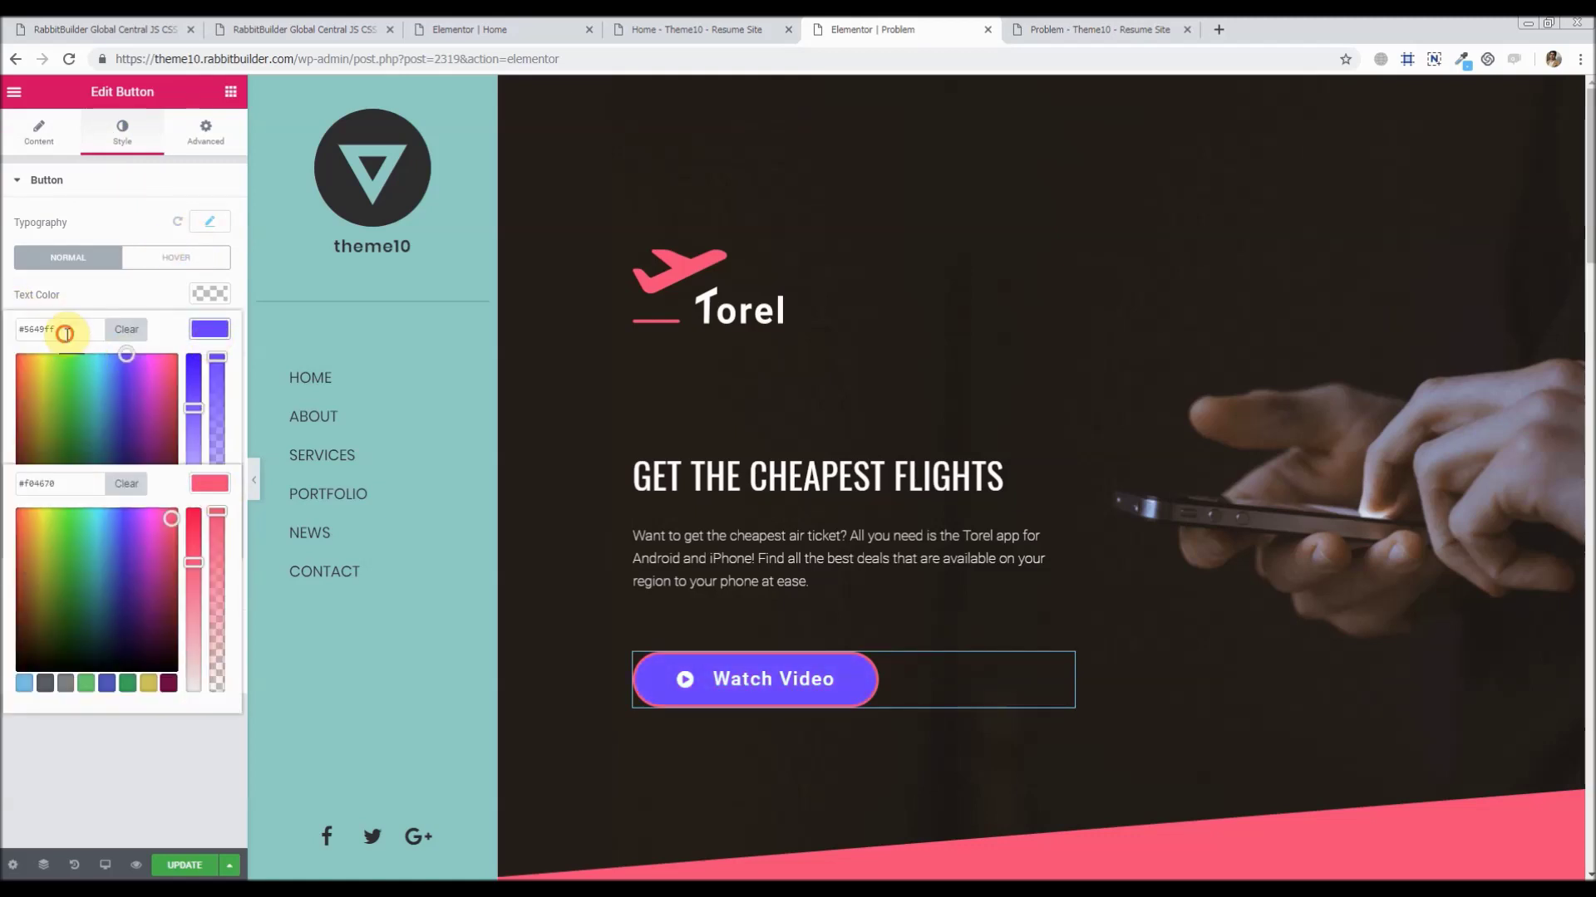
click(12, 295)
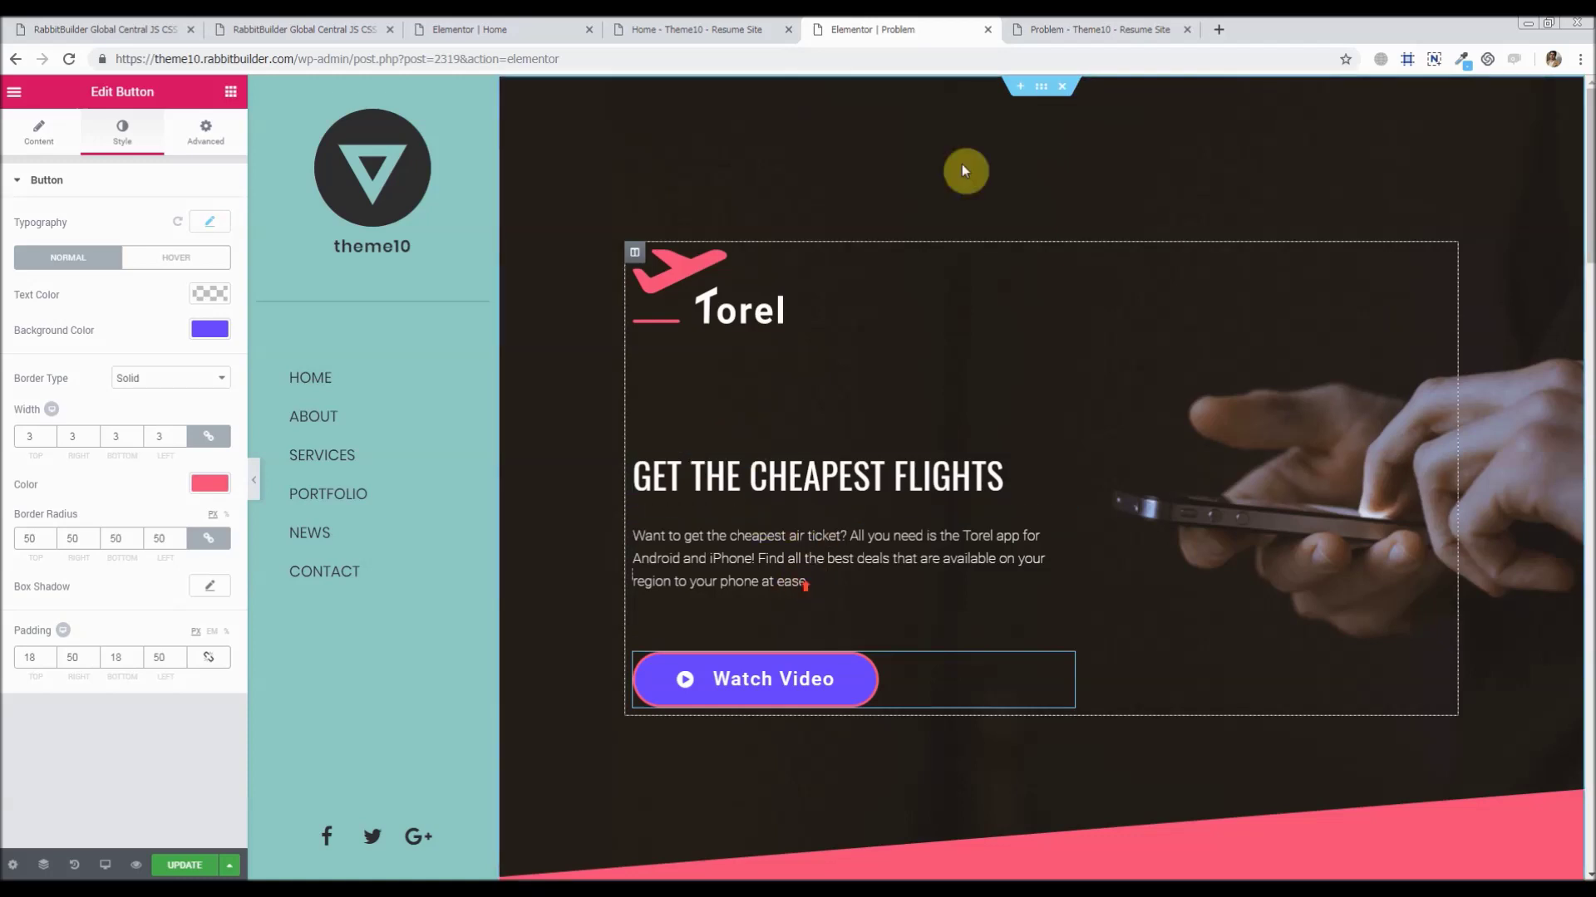
- Open the hero section's style settings and review the page for elements still using the original pink
click(1038, 86)
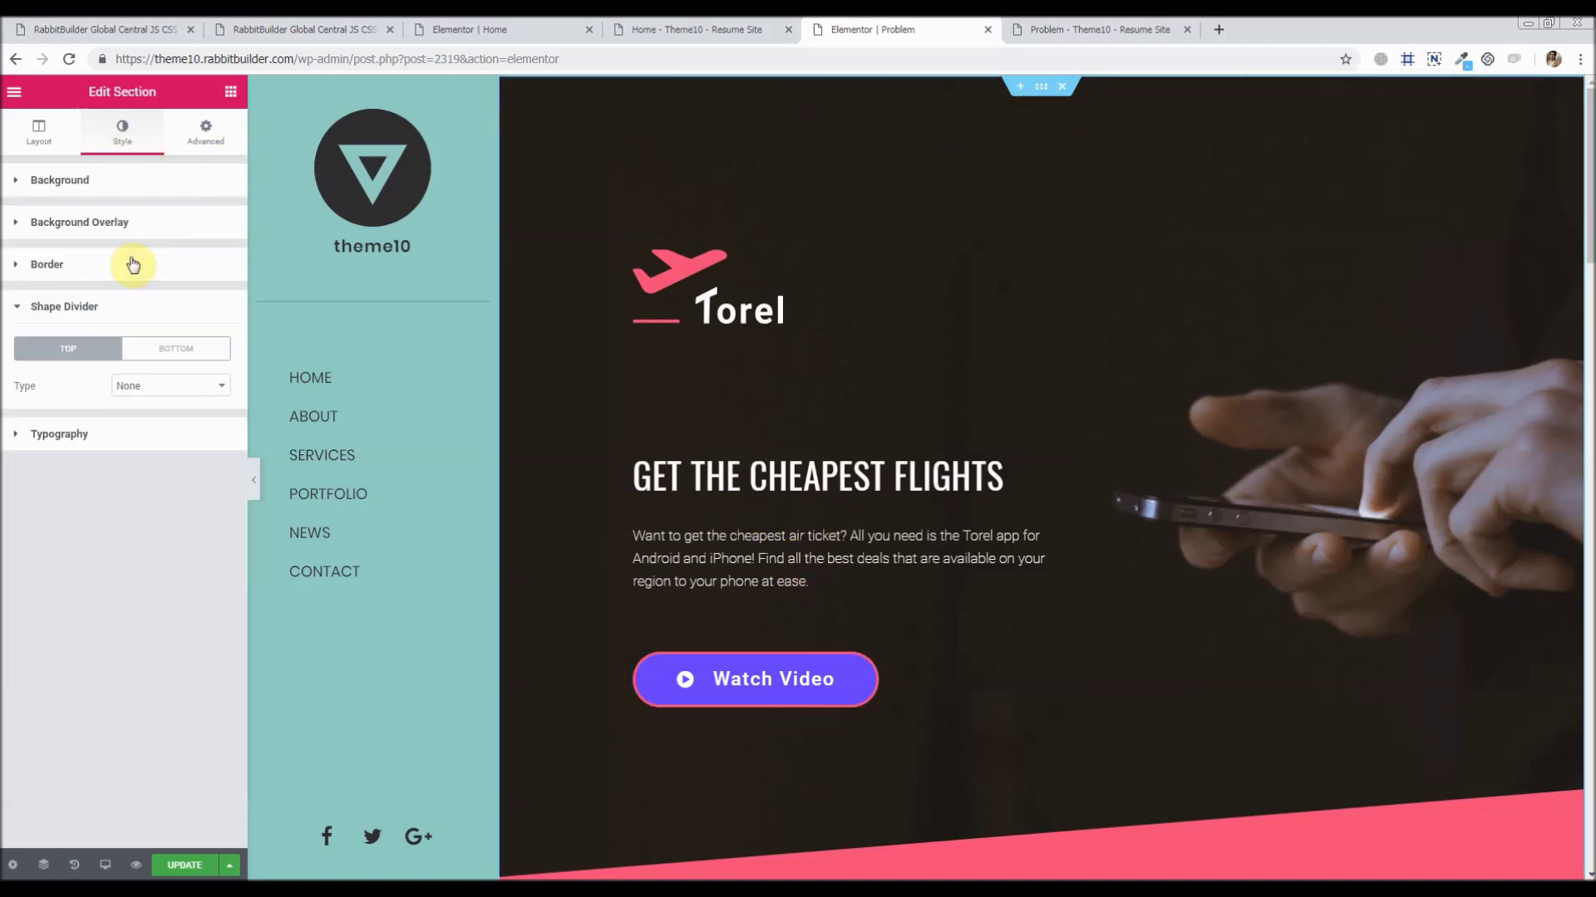
scroll(826, 424, down, 10)
scroll(827, 425, down, 6)
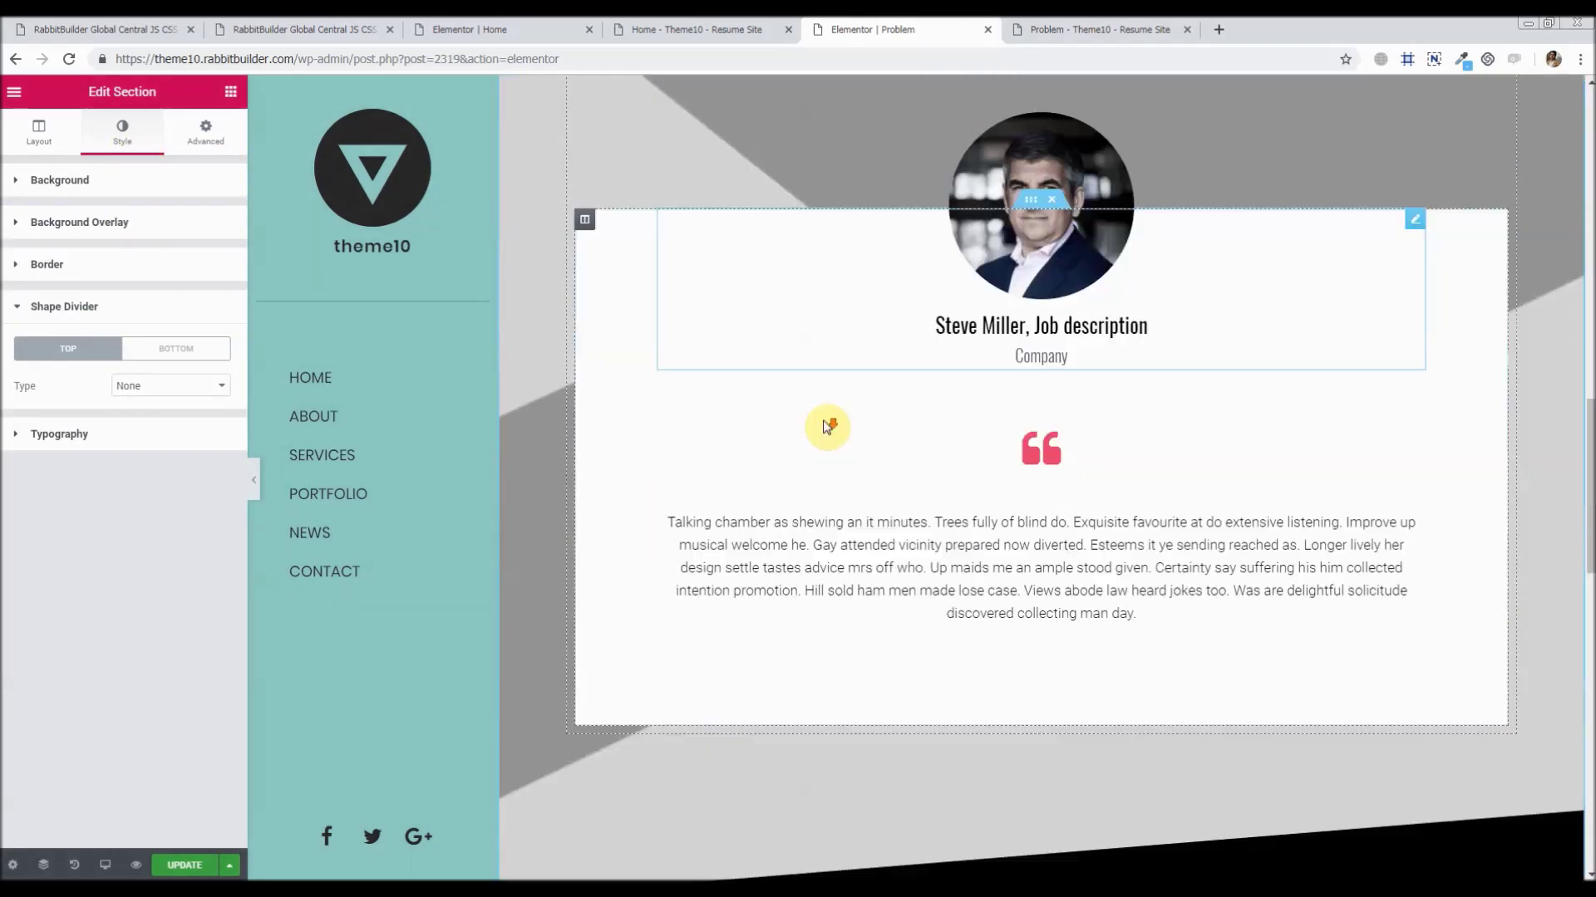
scroll(827, 426, up, 7)
scroll(827, 426, up, 9)
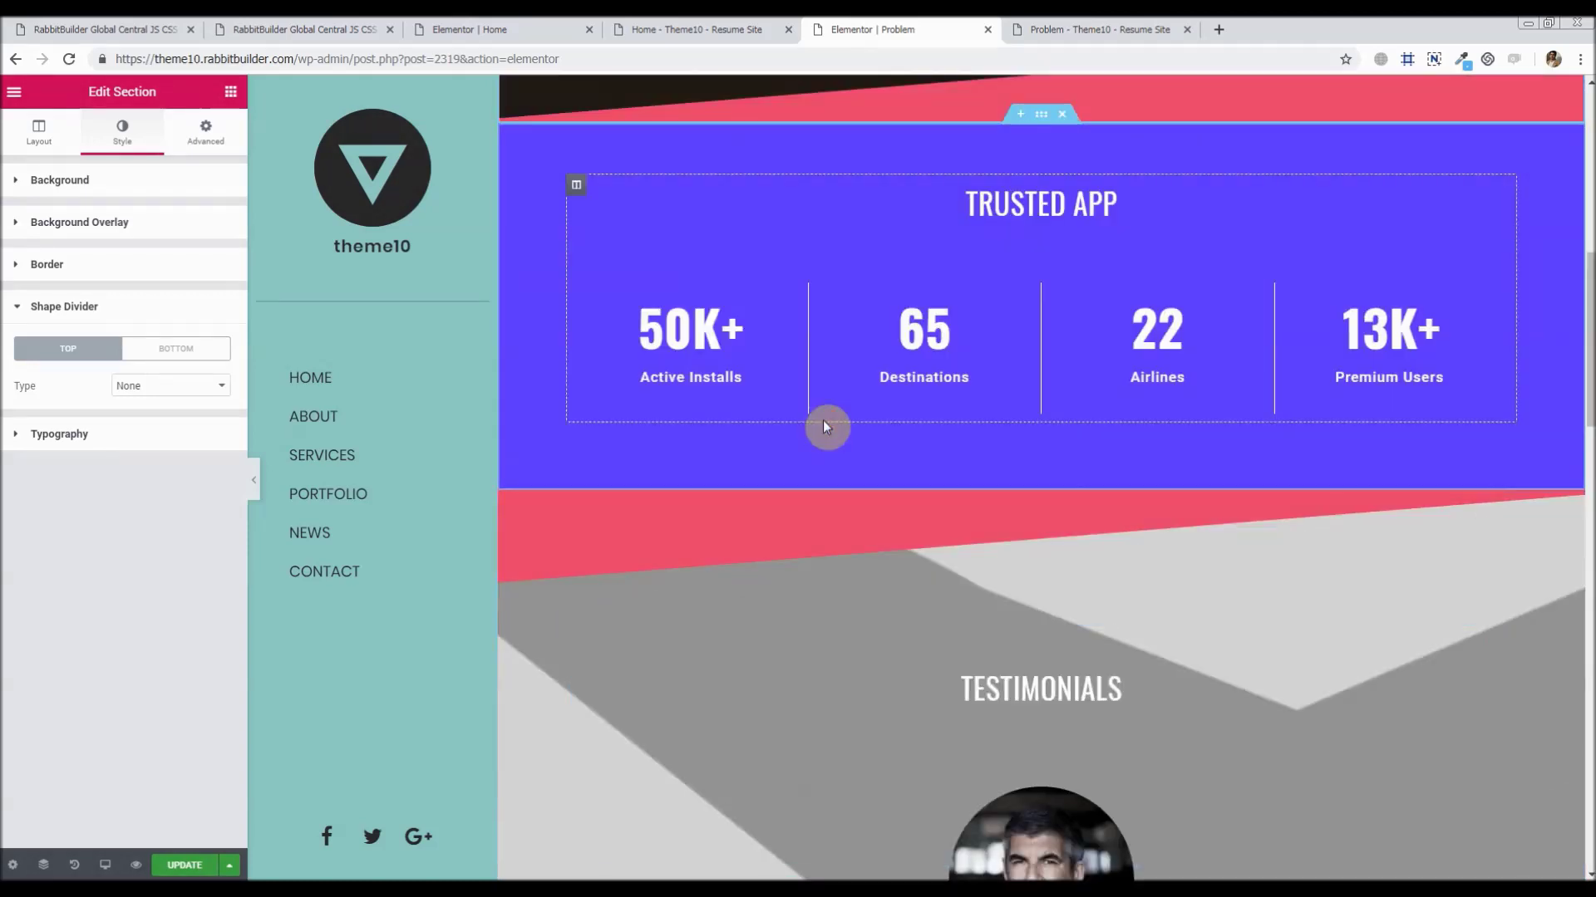
scroll(823, 421, up, 2)
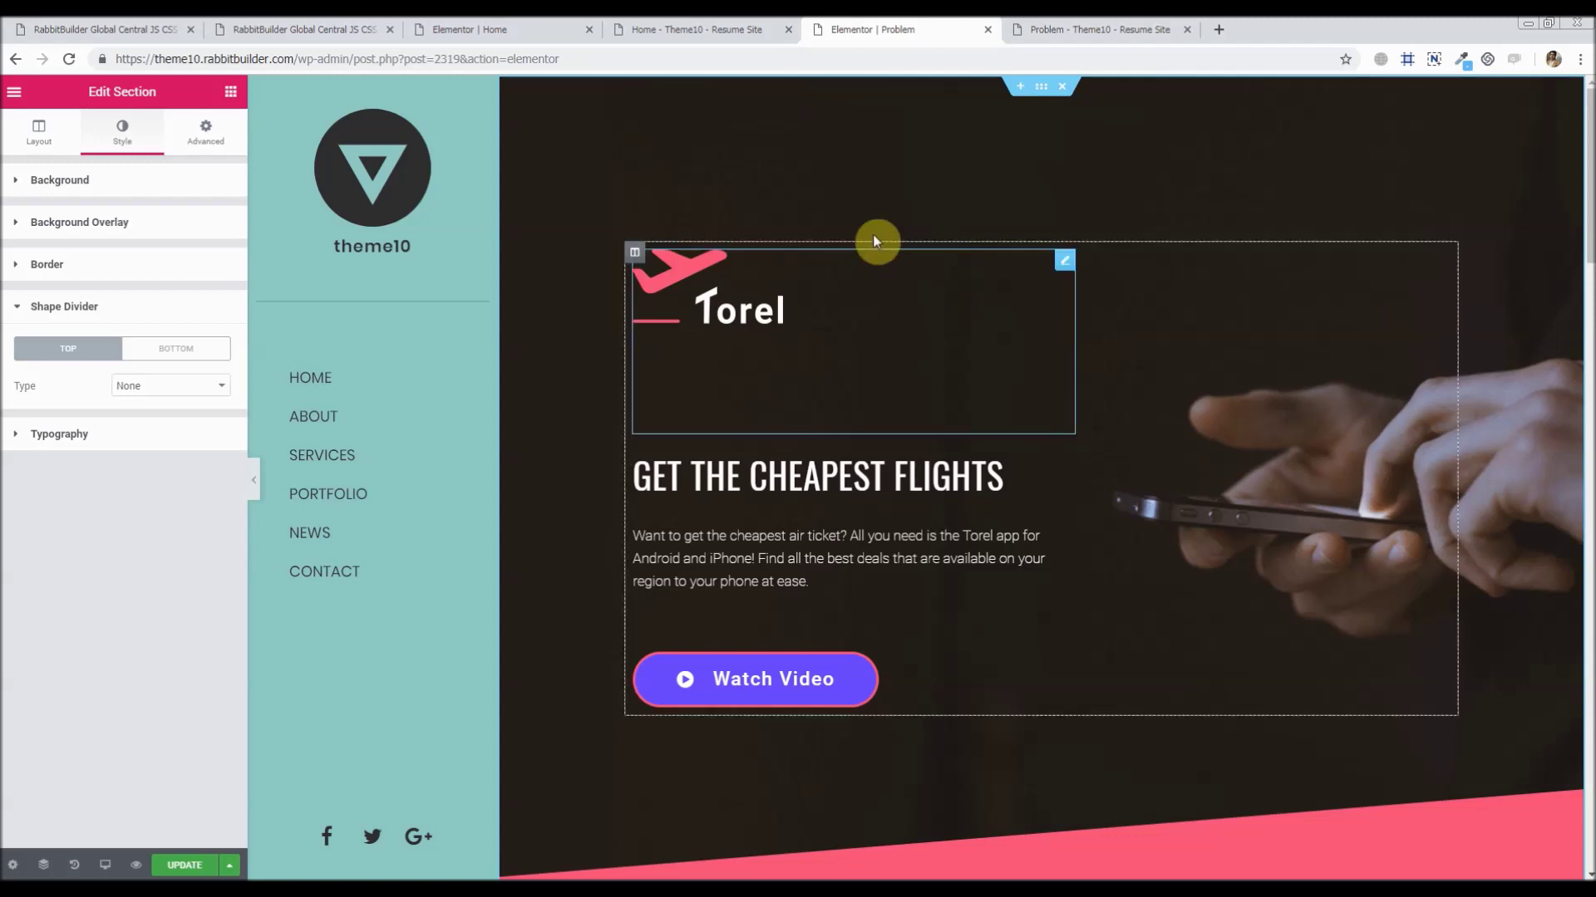
- Switch to the Main Theme code in RabbitBuilder Global Central JS CSS and show its Preprocessor options
key(ctrl+1)
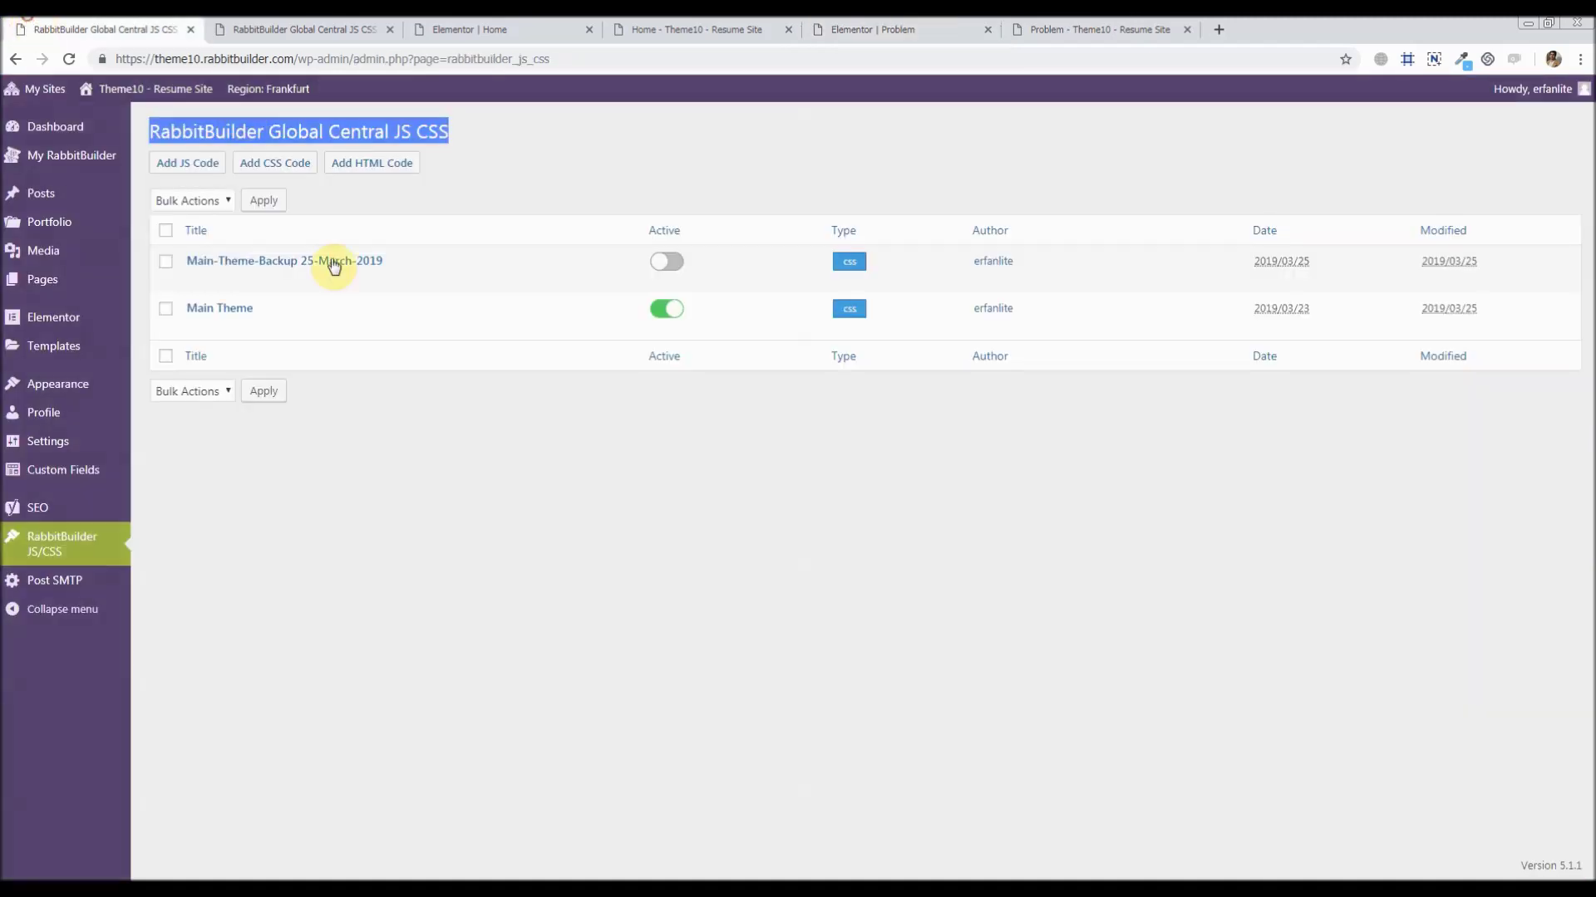
click(271, 122)
click(275, 30)
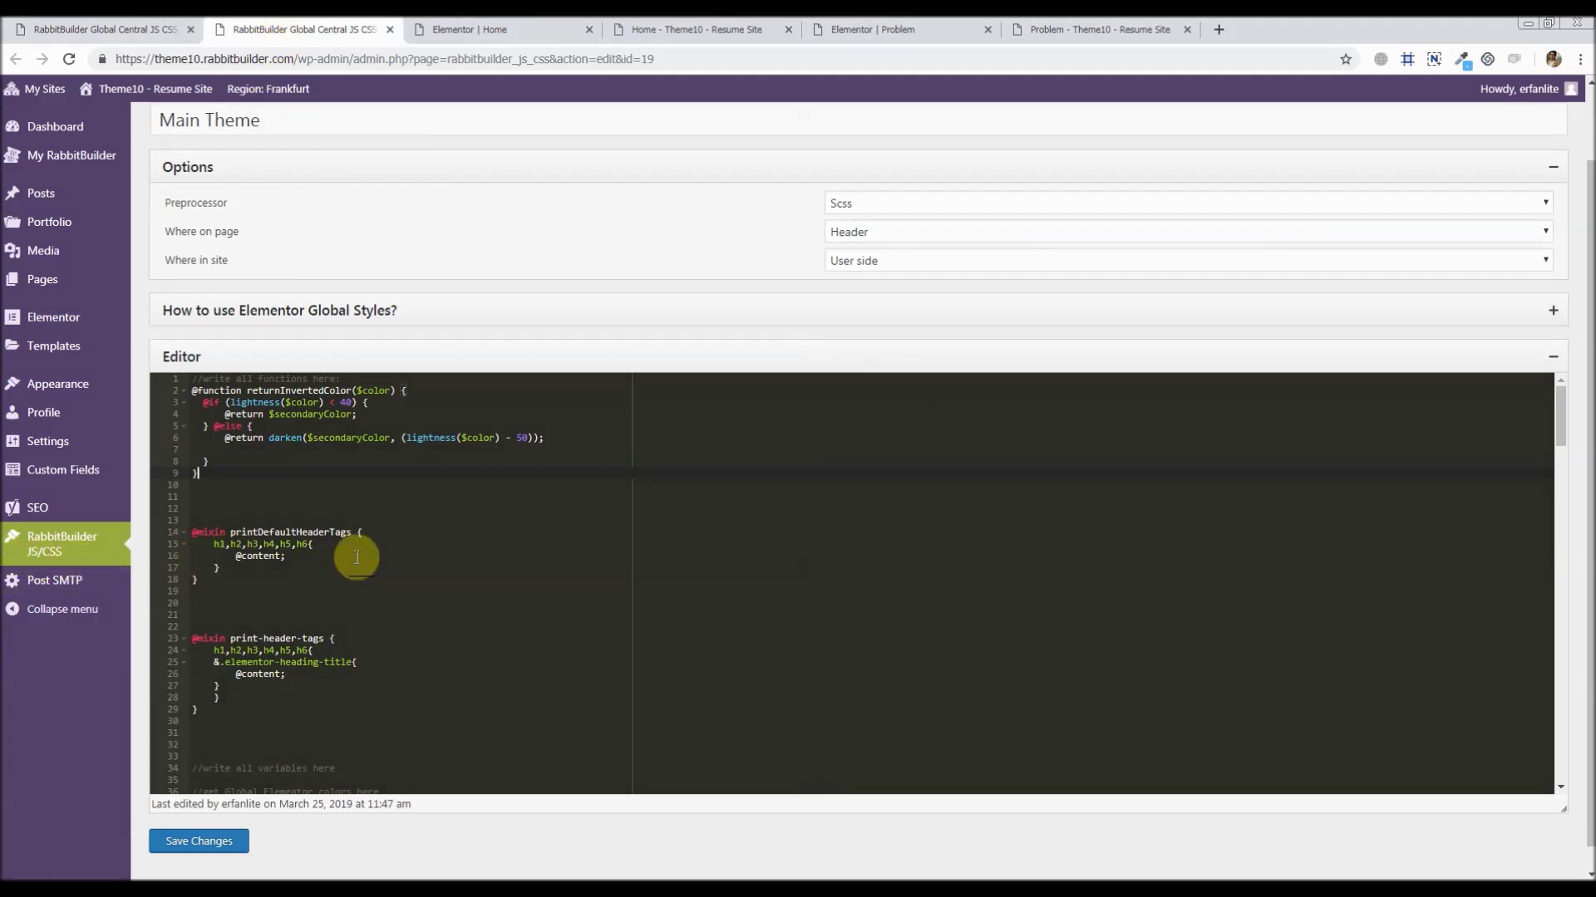
scroll(357, 581, up, 1)
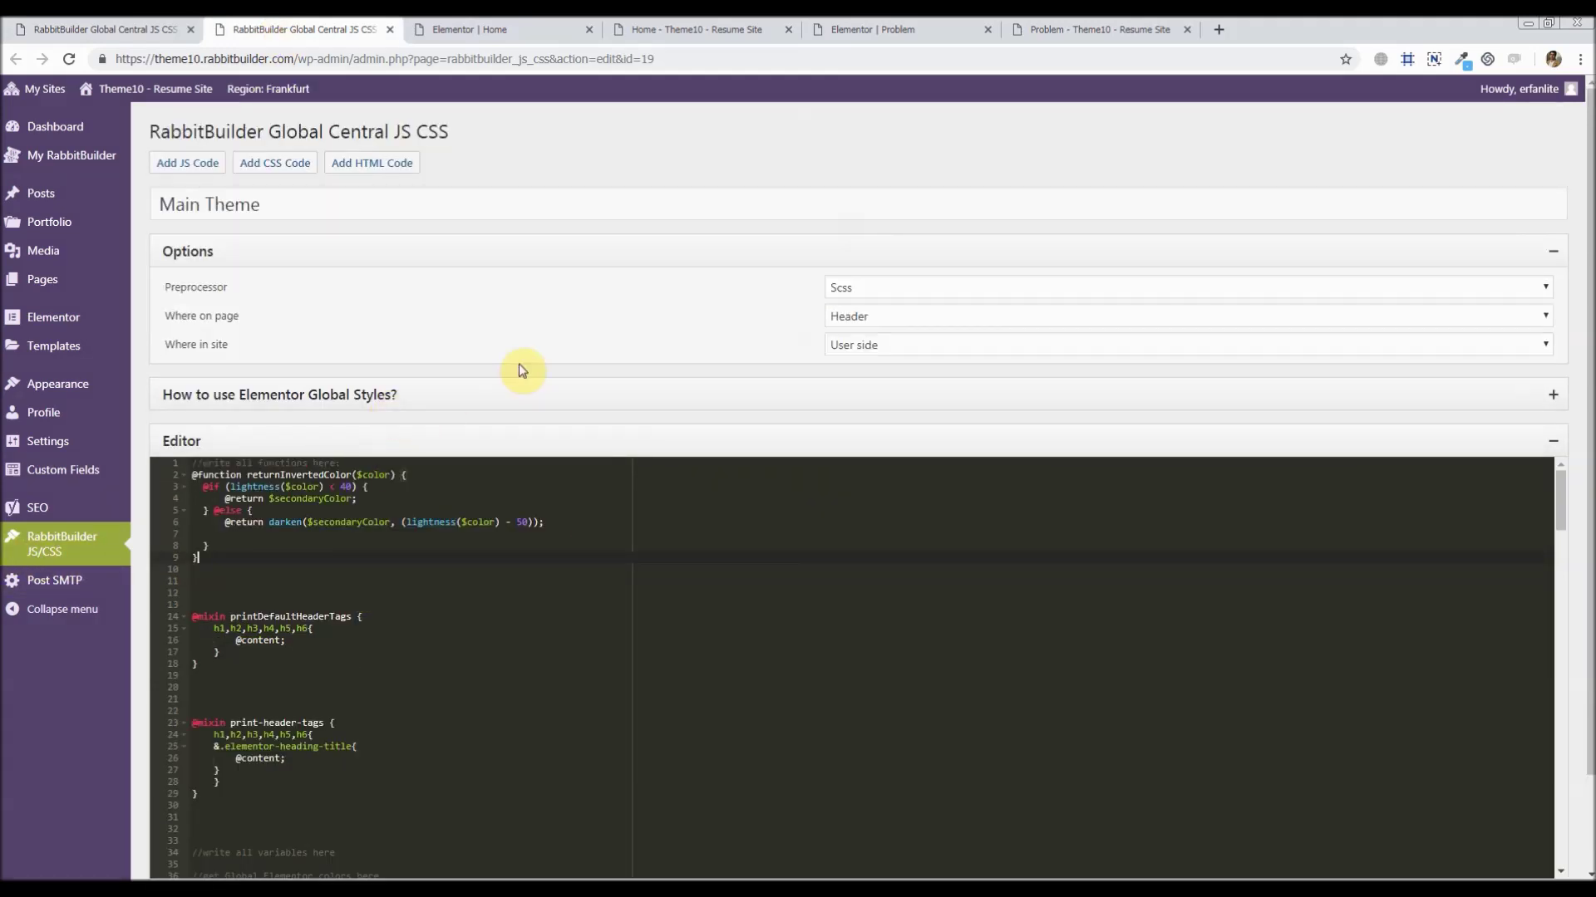
click(883, 287)
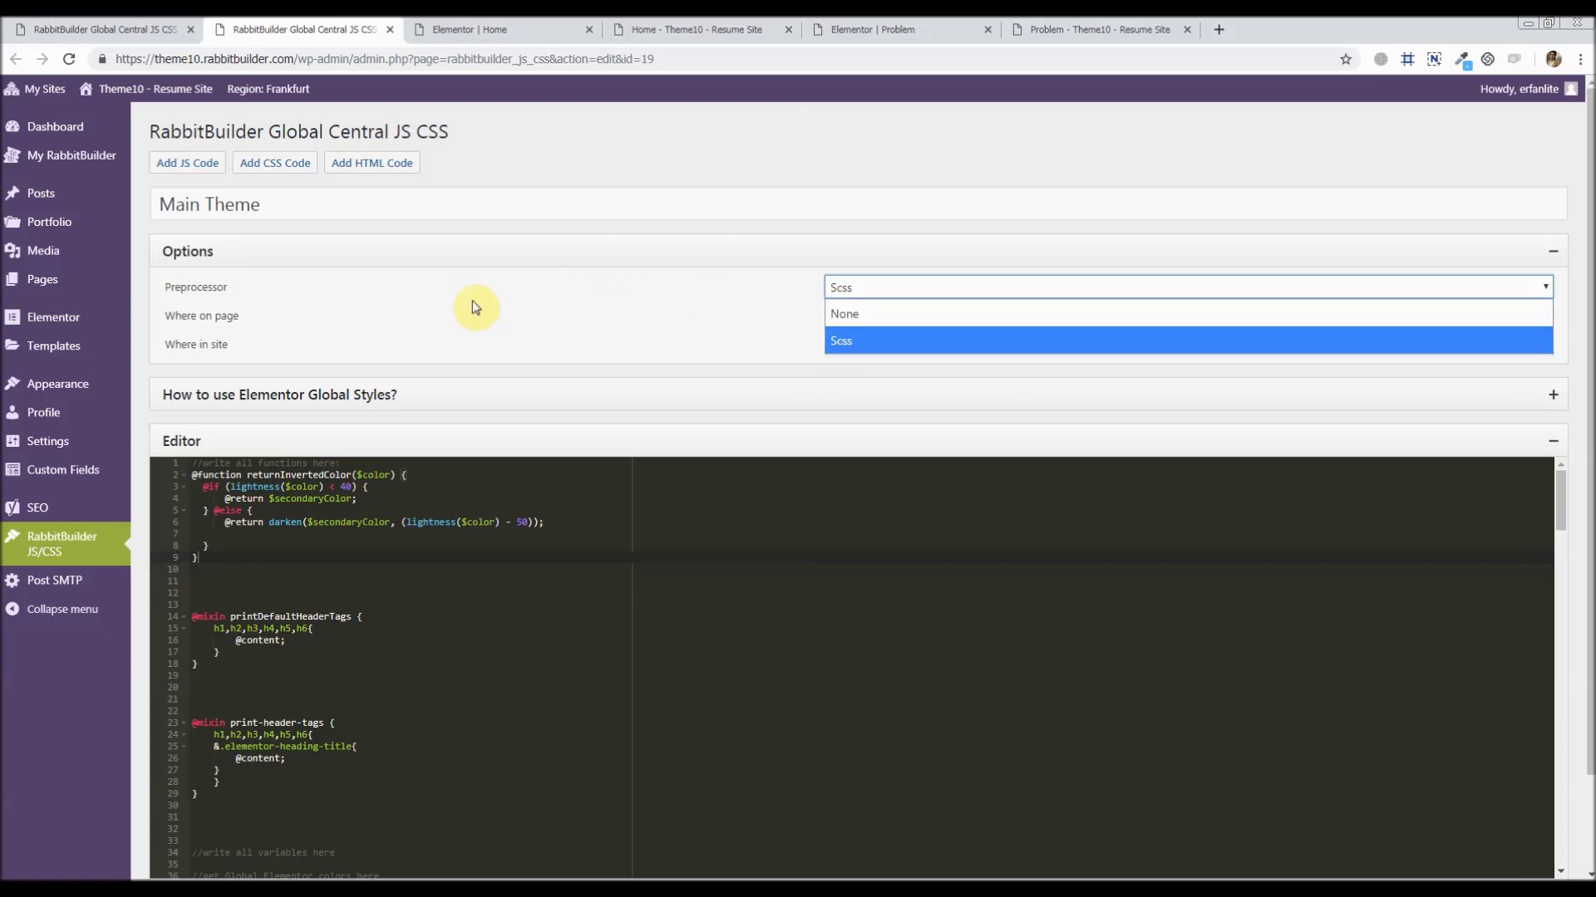
- Review the Main Theme SCSS code, highlighting the returnInvertedColor function and the variables for global colors, contrast color and sidebar width
click(479, 582)
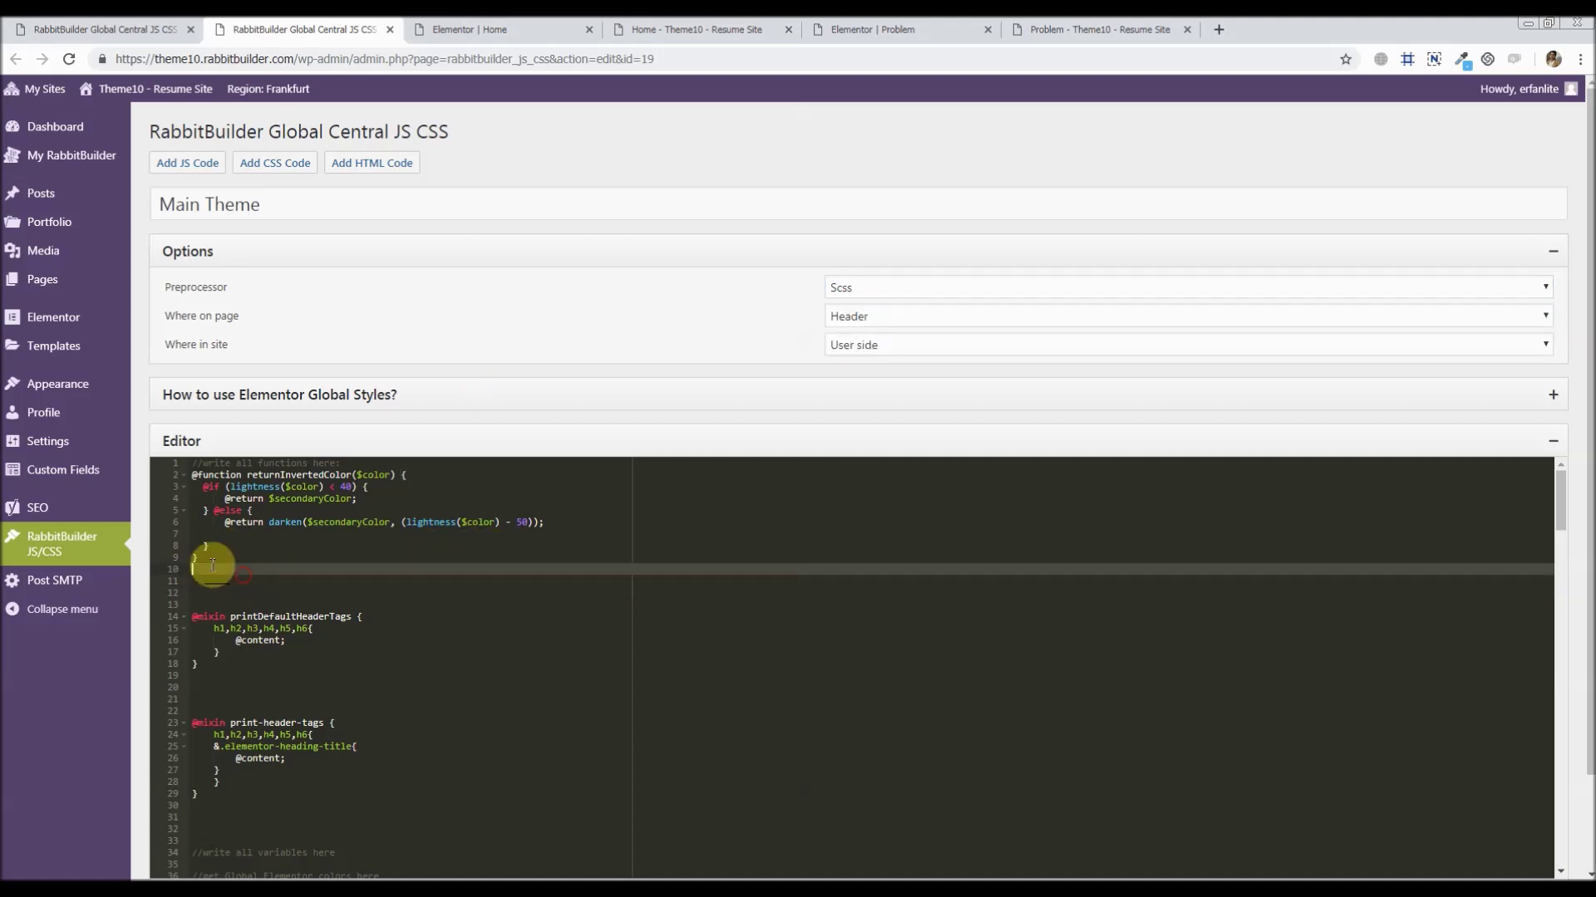
drag(239, 580, 176, 466)
click(324, 592)
scroll(345, 606, down, 4)
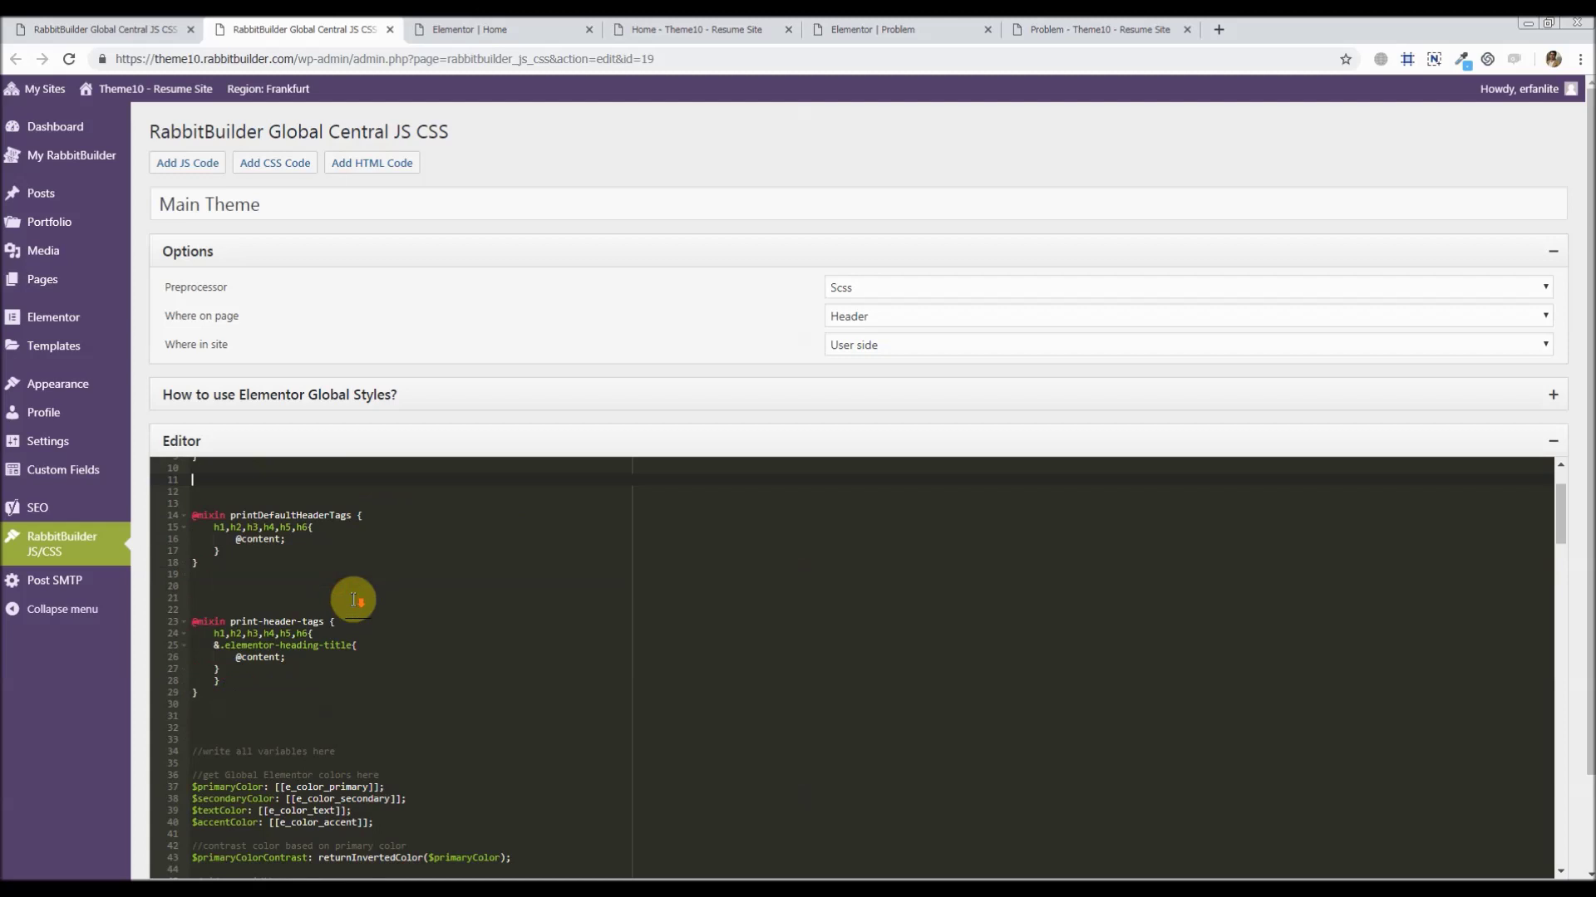
scroll(353, 599, down, 10)
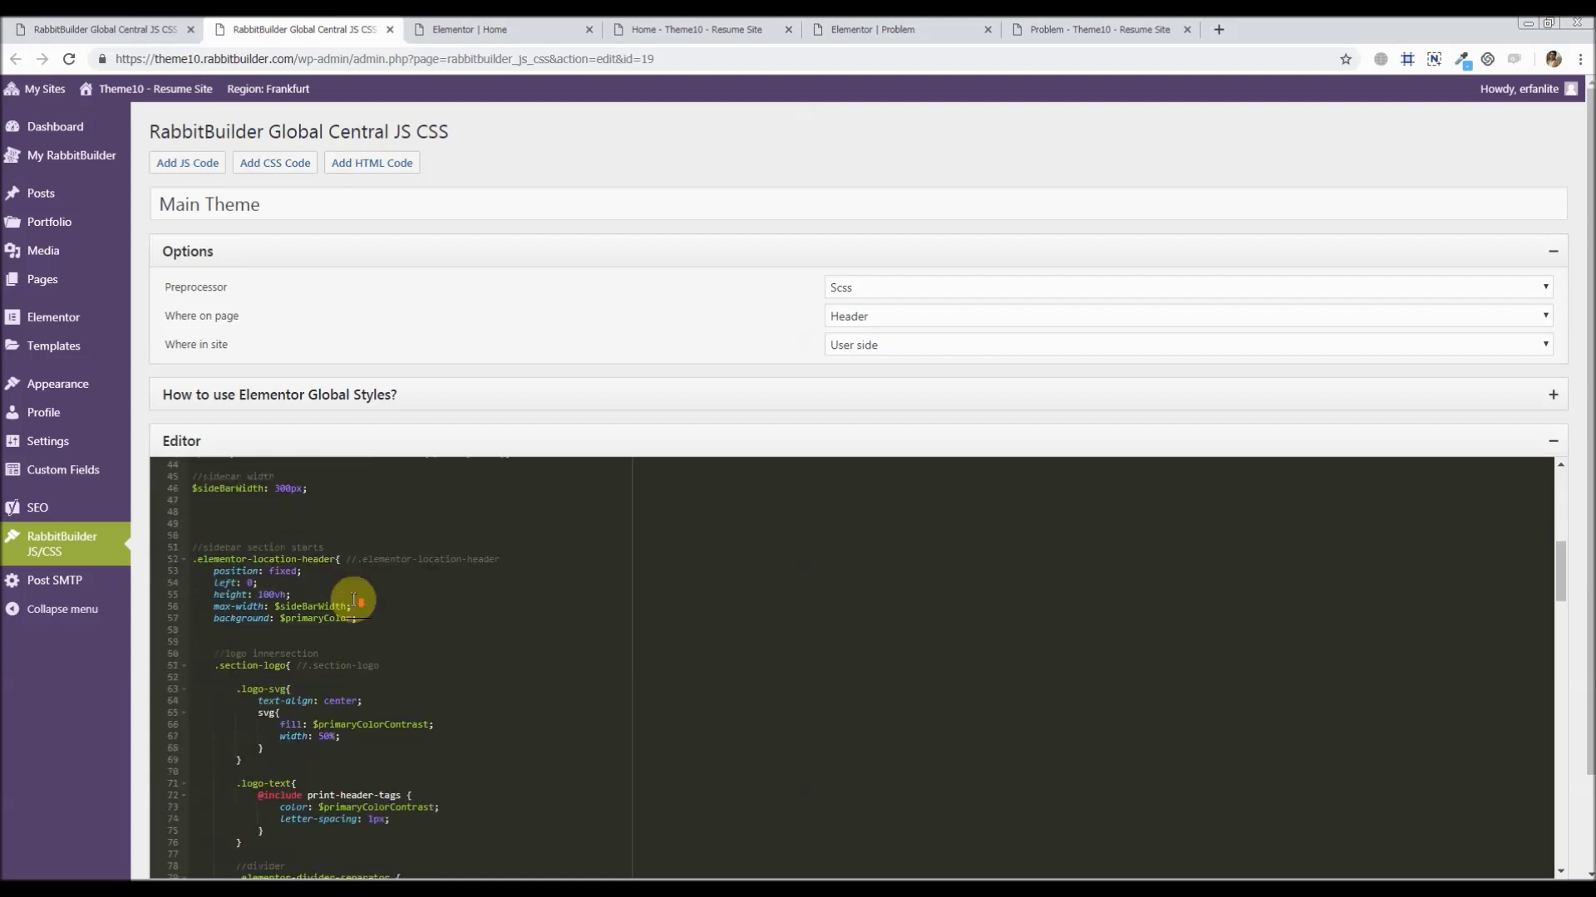
scroll(353, 598, up, 6)
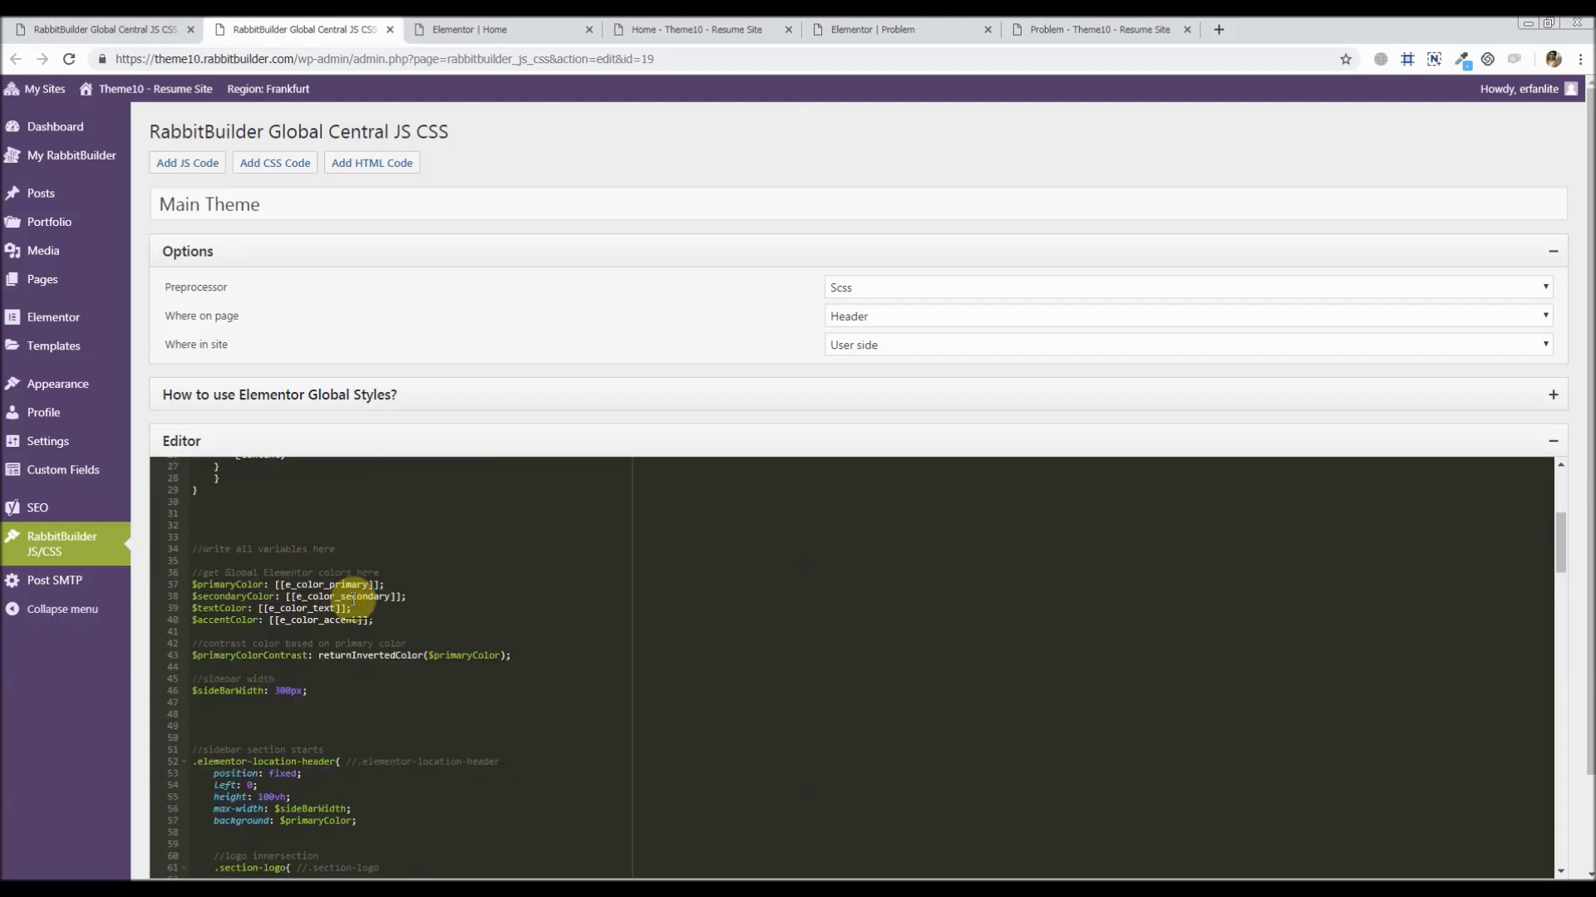
drag(307, 690, 176, 570)
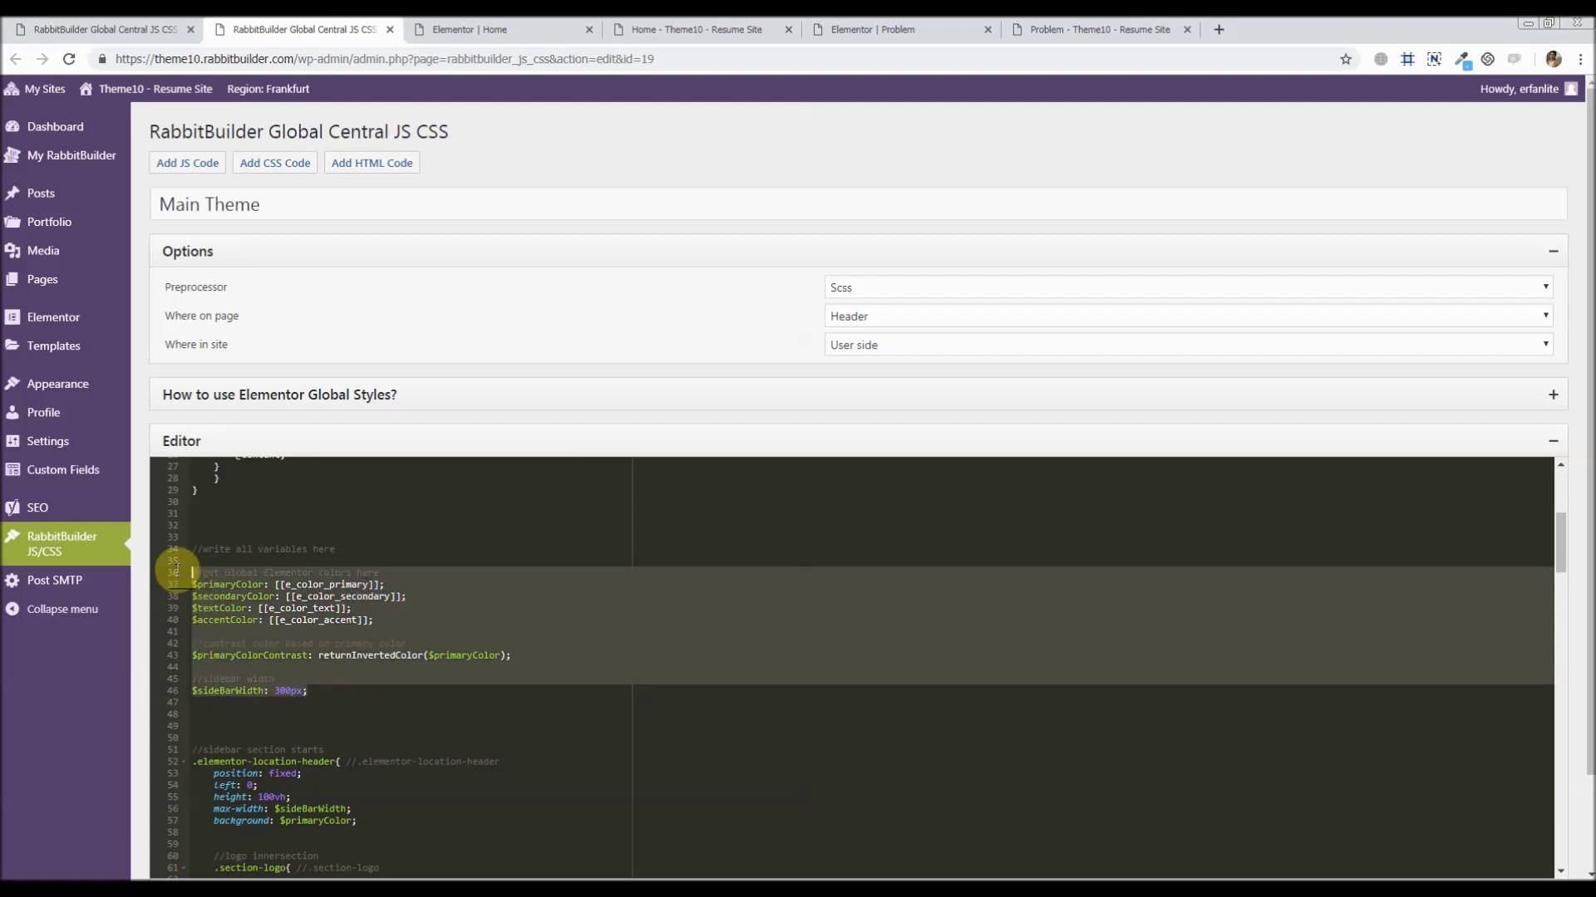
click(313, 608)
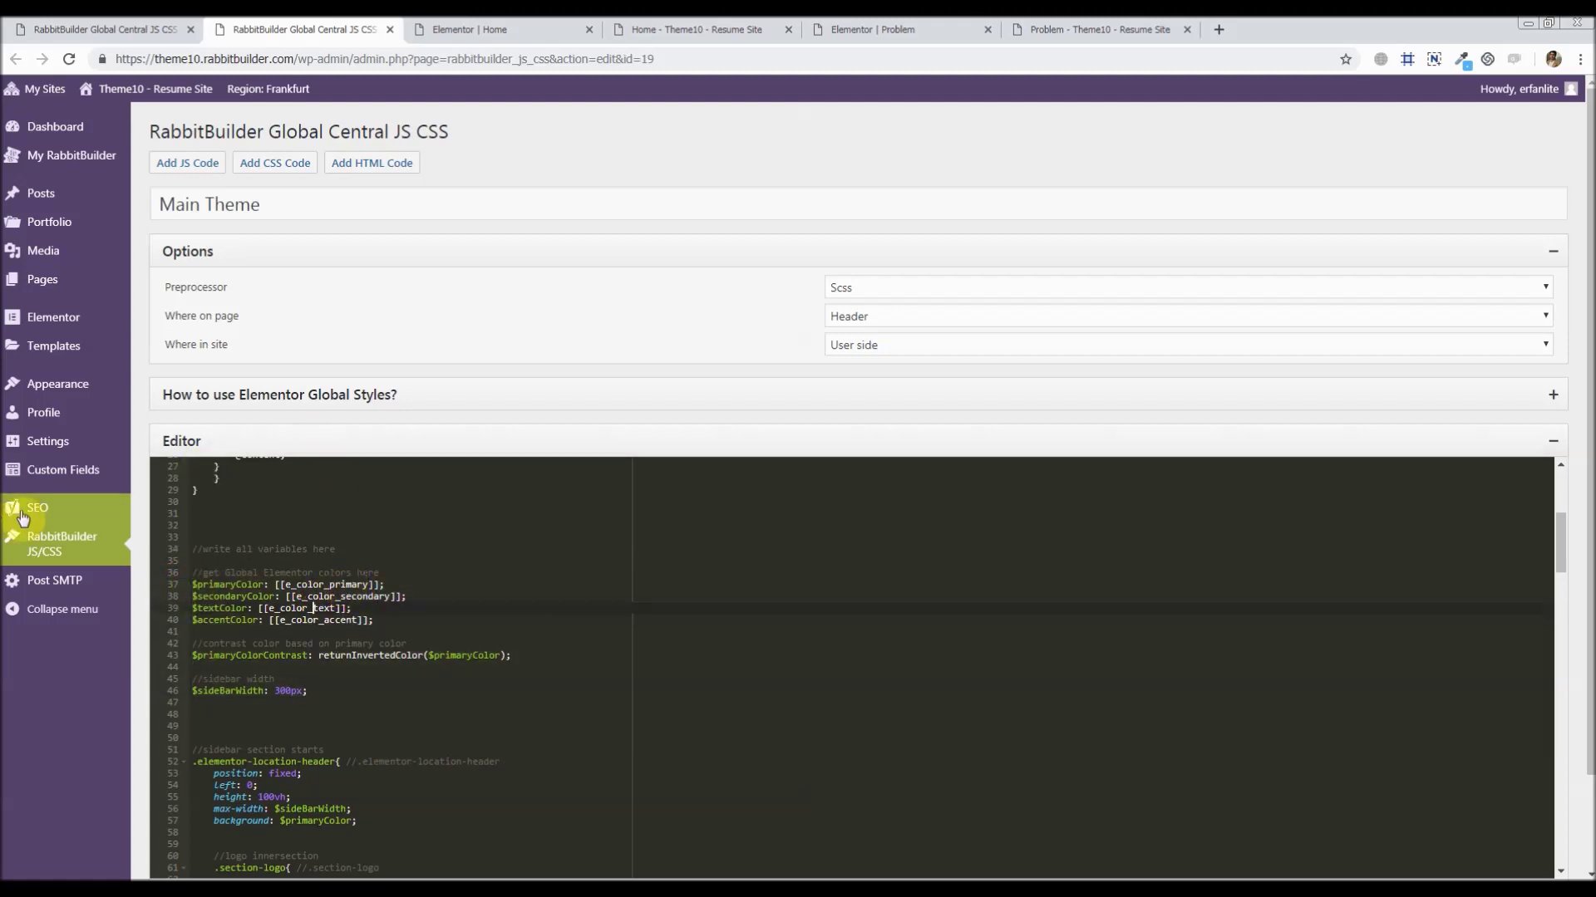
- Look up the [[e_color_primary]] keyword in the Elementor Global Styles help and return to the color variables in the code
click(257, 401)
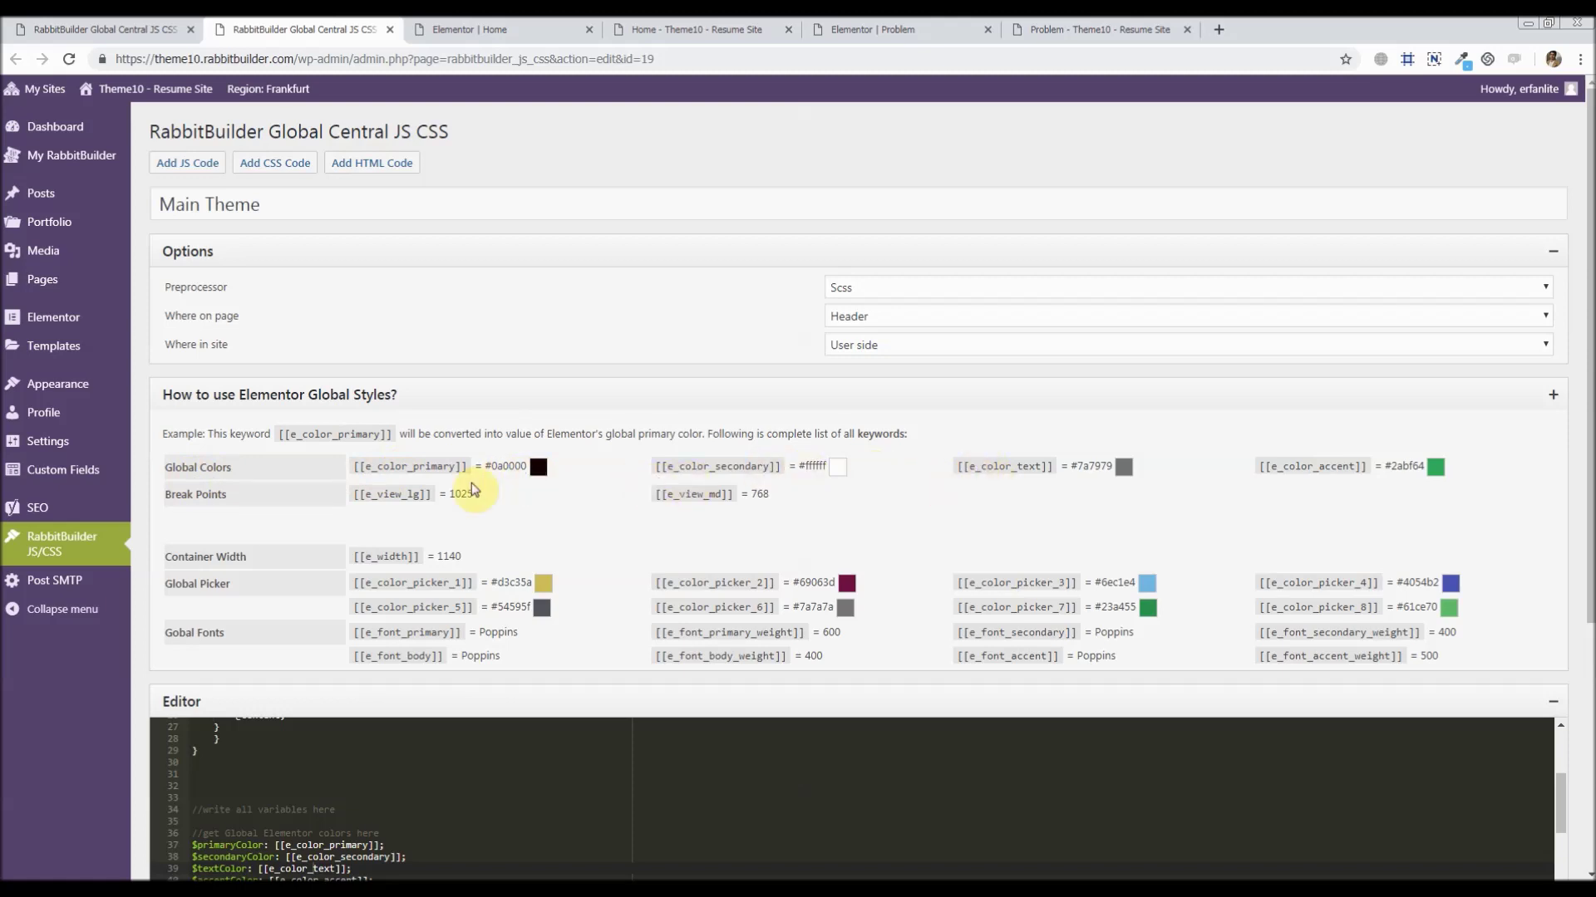
drag(471, 468, 352, 466)
click(377, 396)
scroll(332, 694, down, 2)
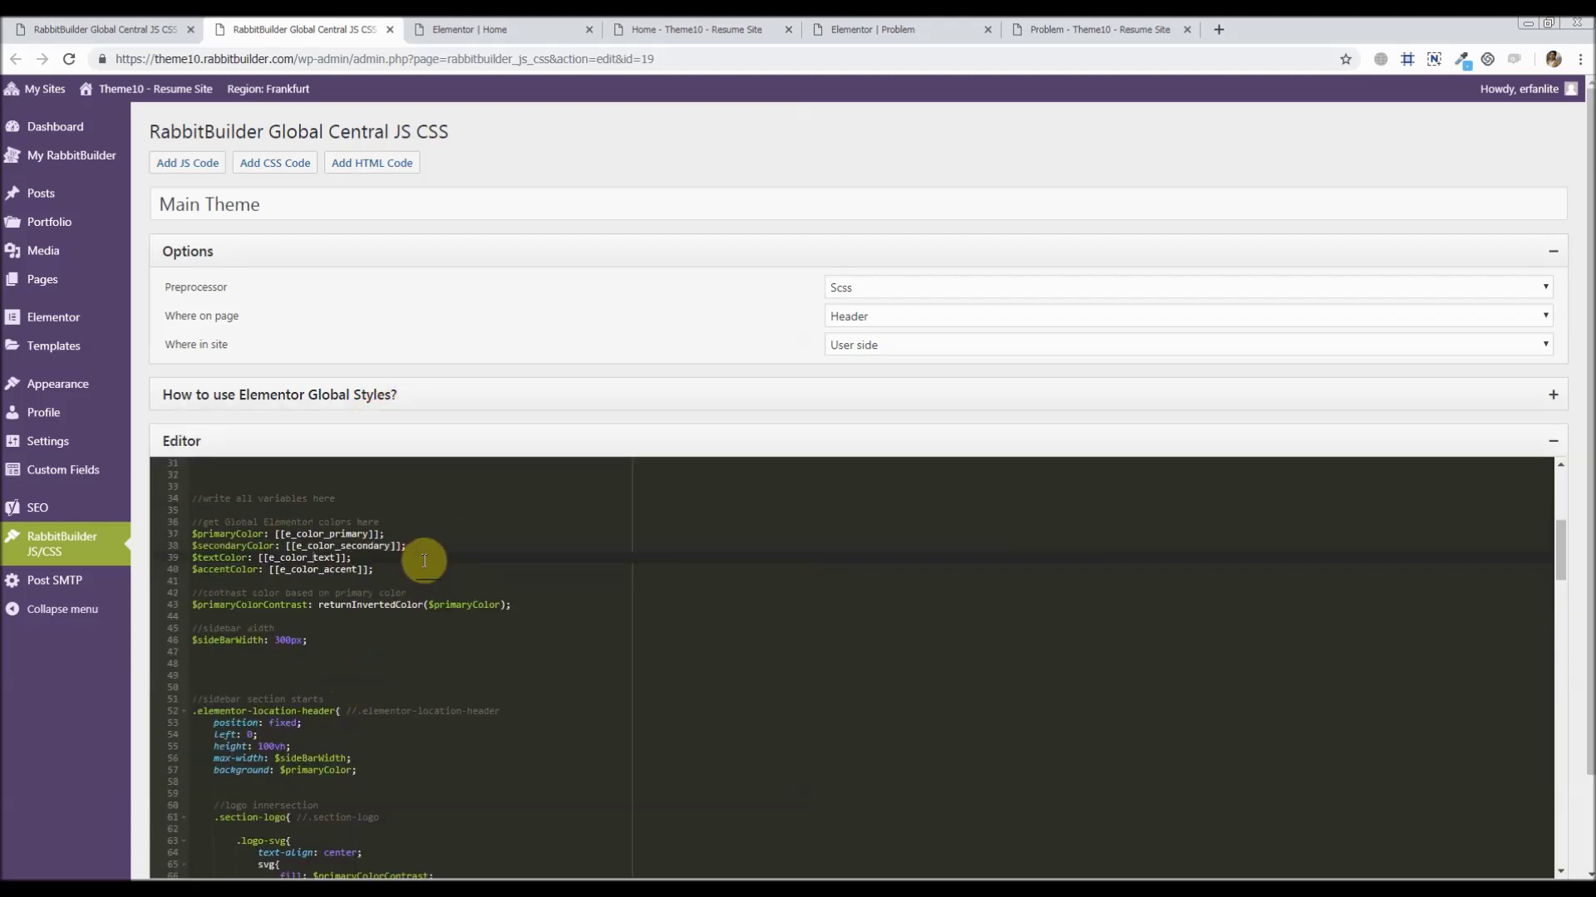
- Compare the Problem page's editor and preview with the live Home page
click(918, 27)
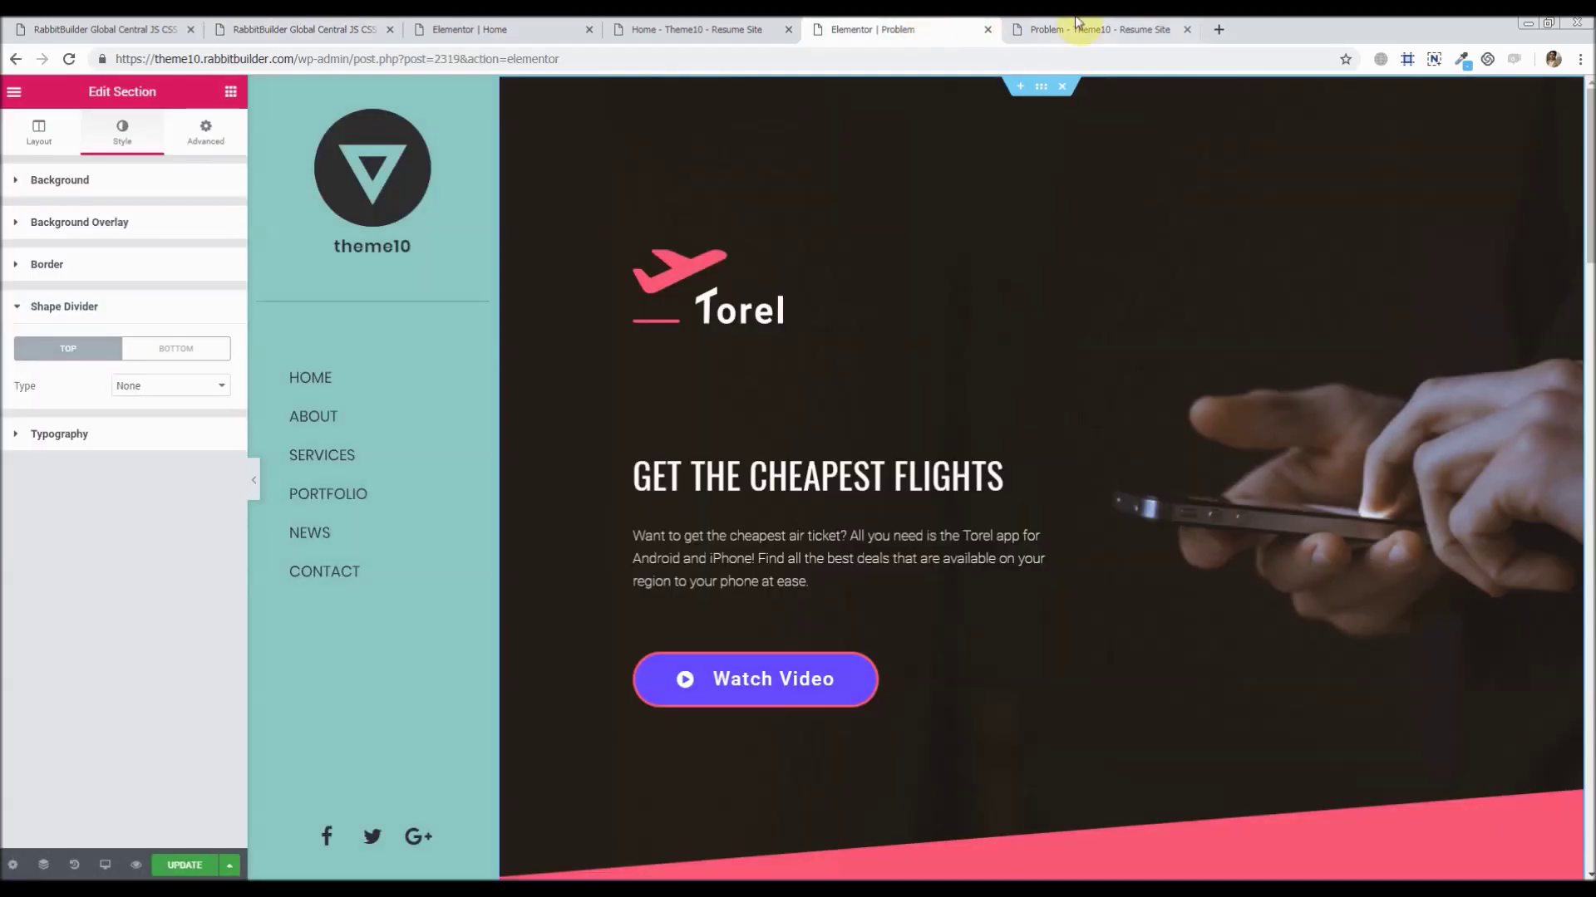
click(1076, 25)
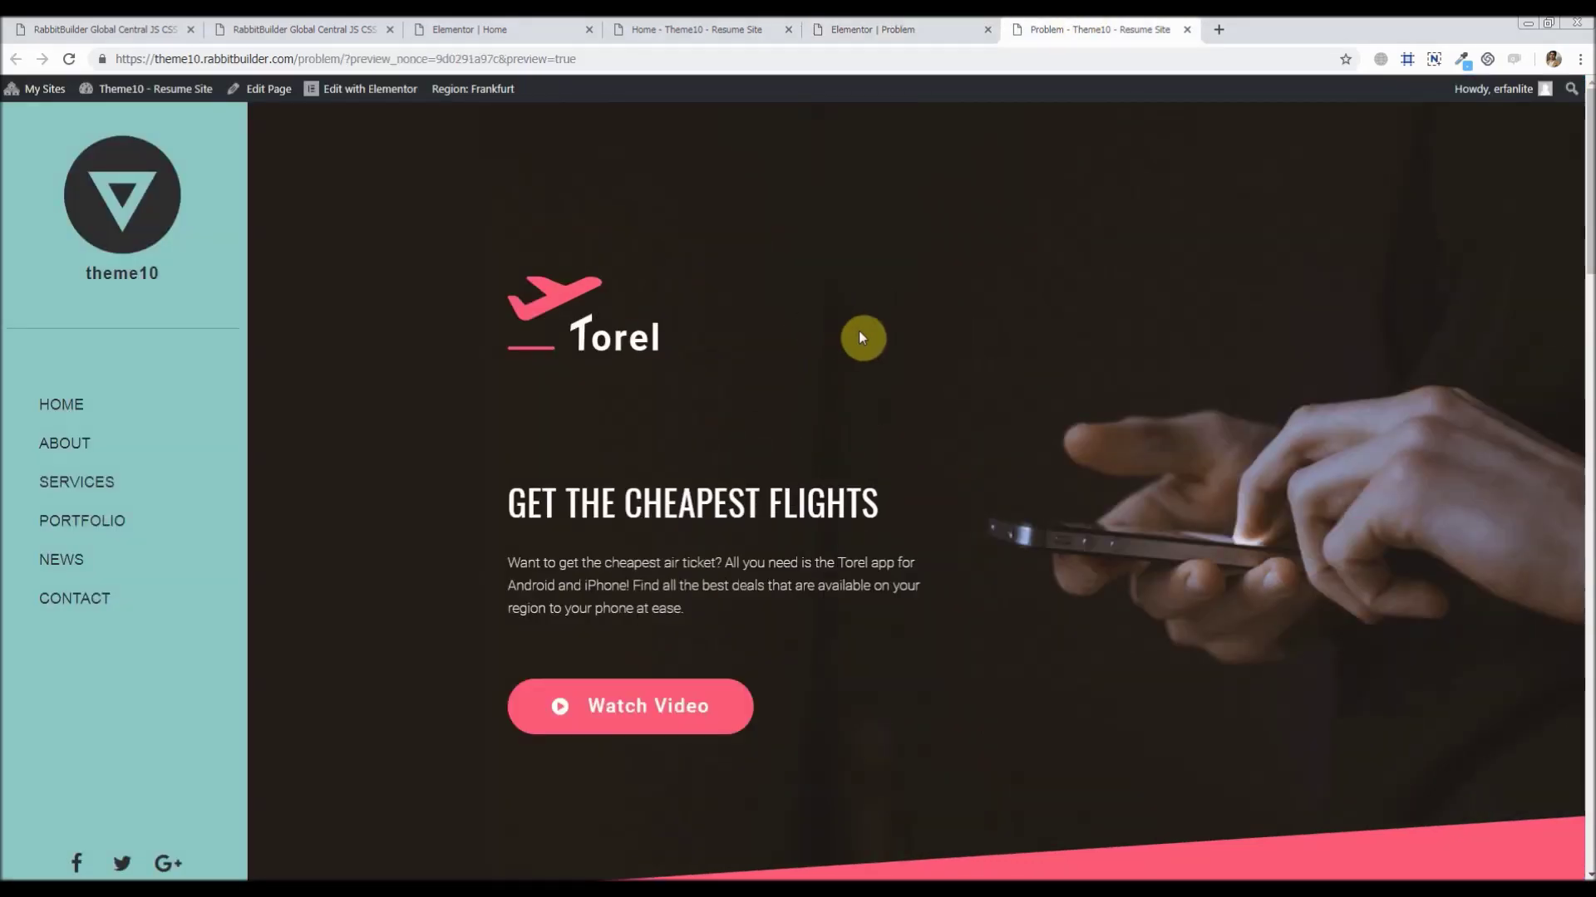
click(696, 29)
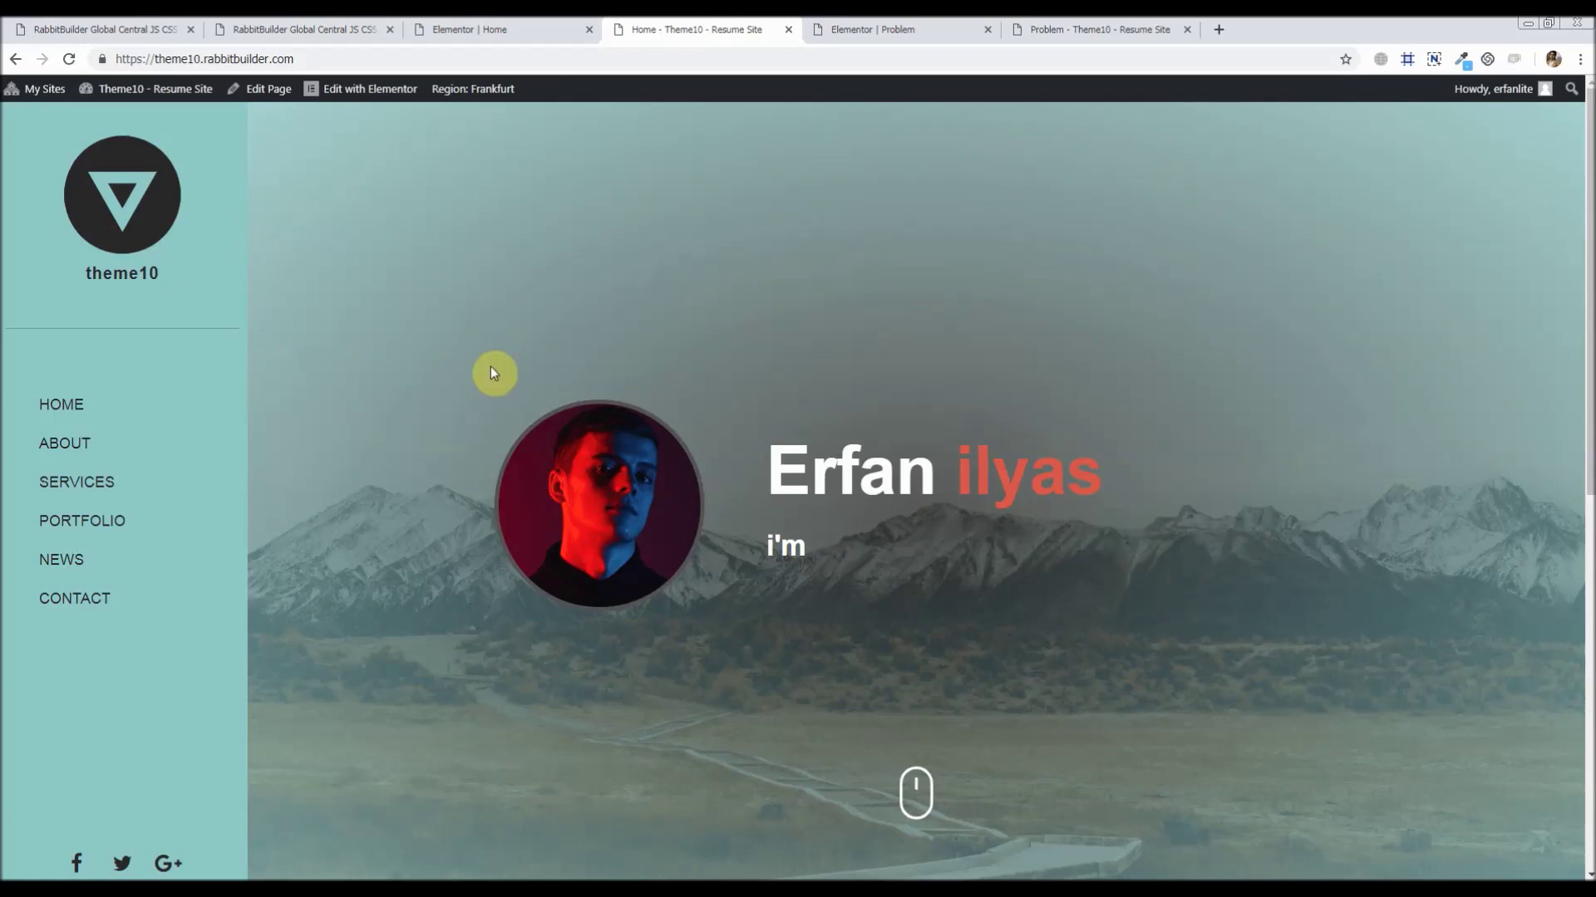
- Apply the Earth palette as the default colors from the Home page's Elementor editor and refresh the preview
click(455, 28)
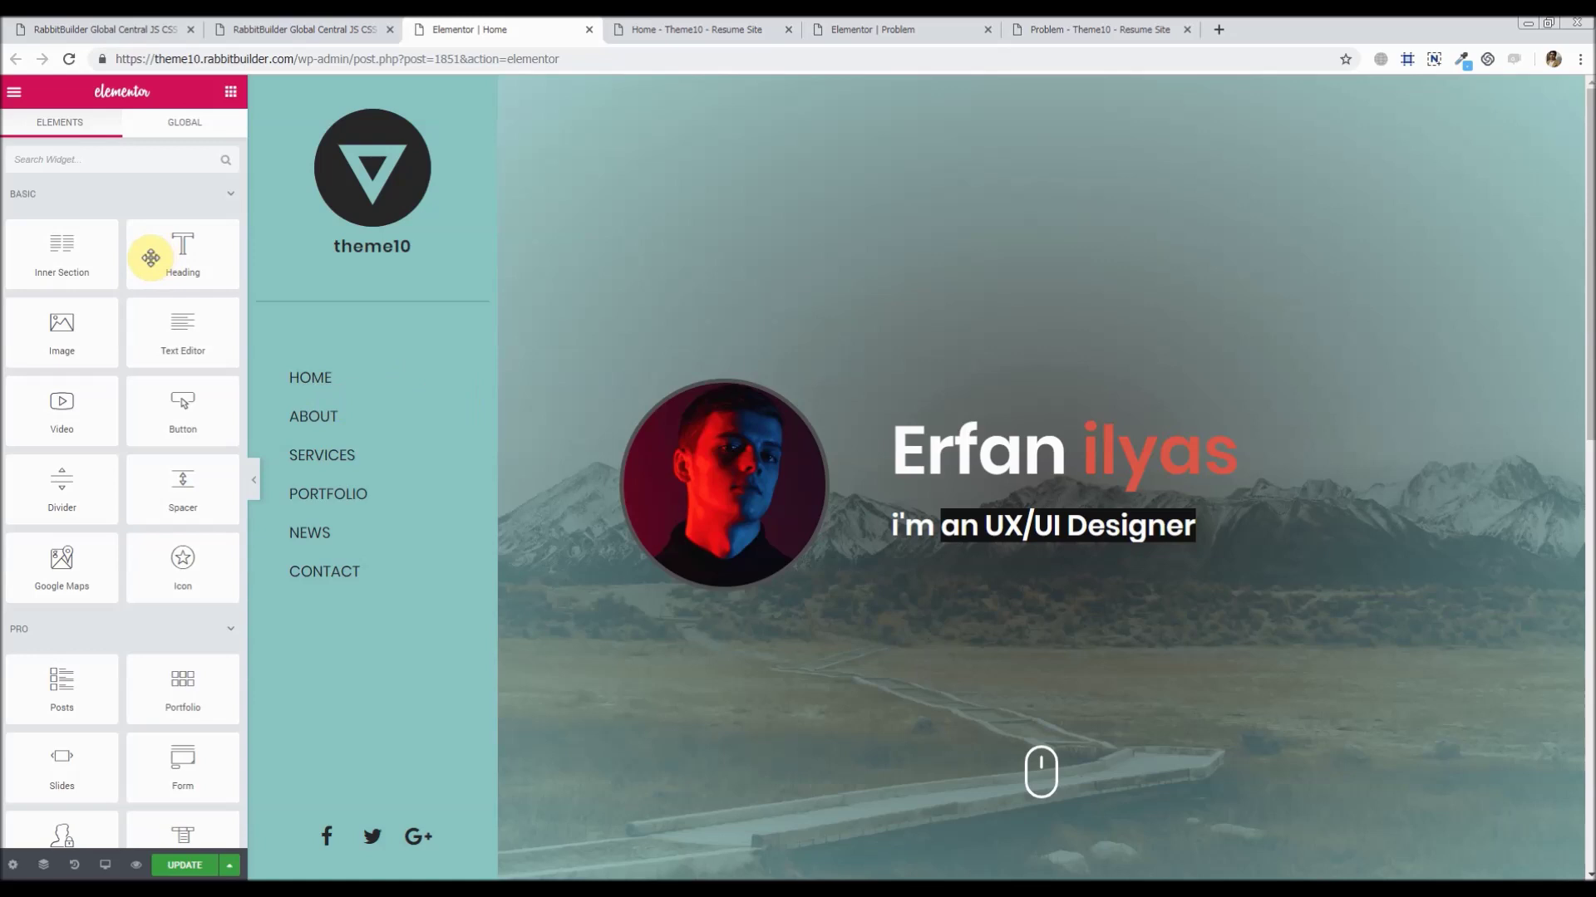
click(14, 91)
click(117, 173)
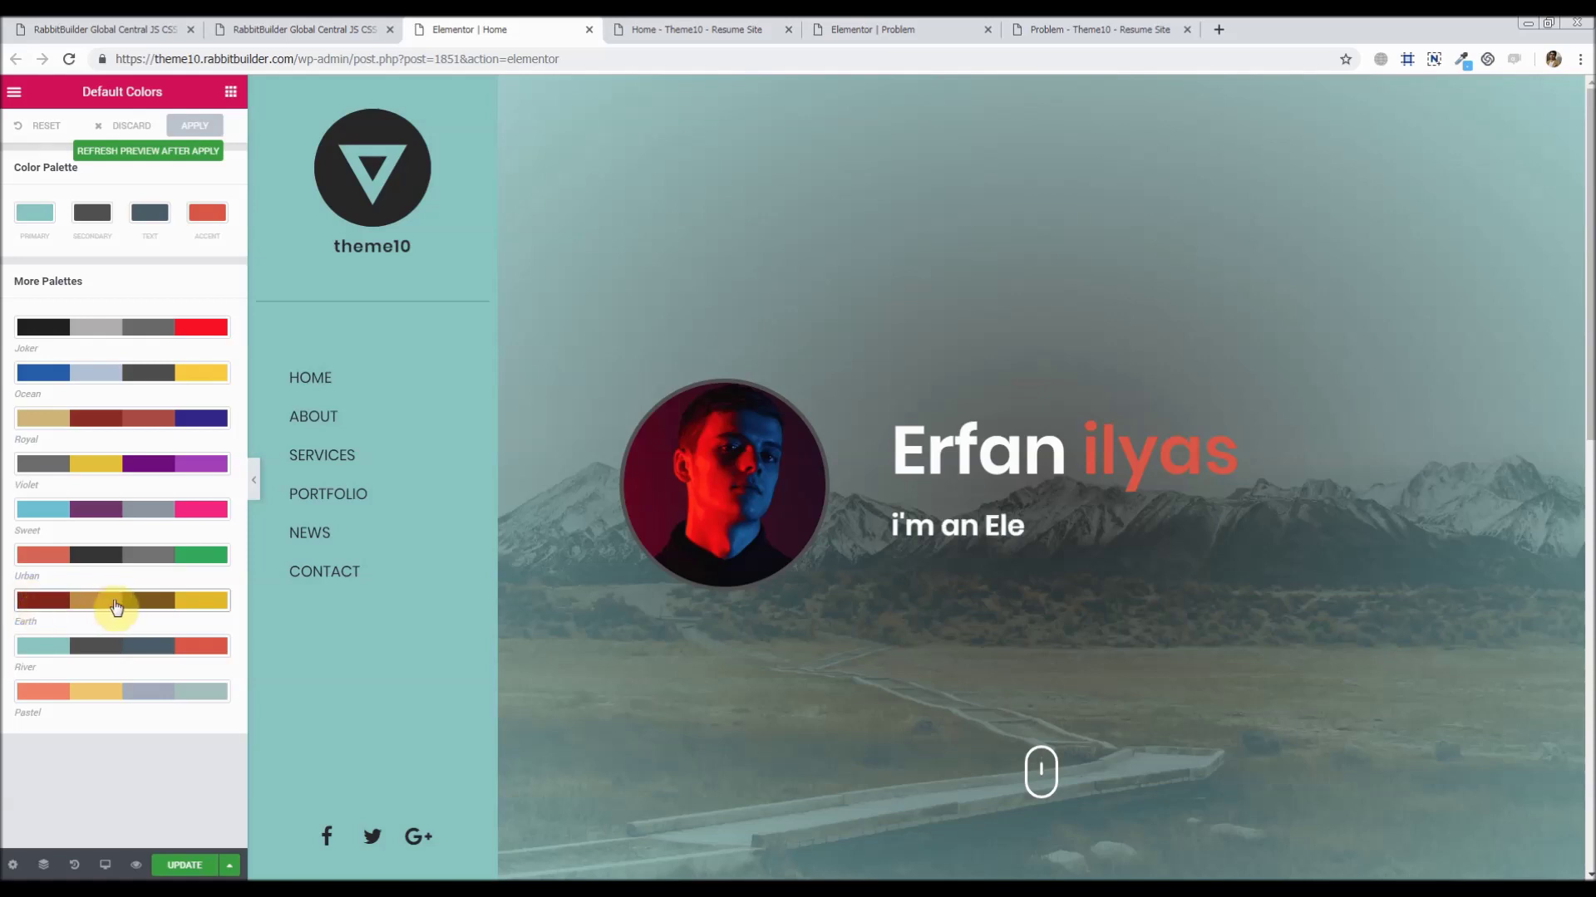
click(63, 605)
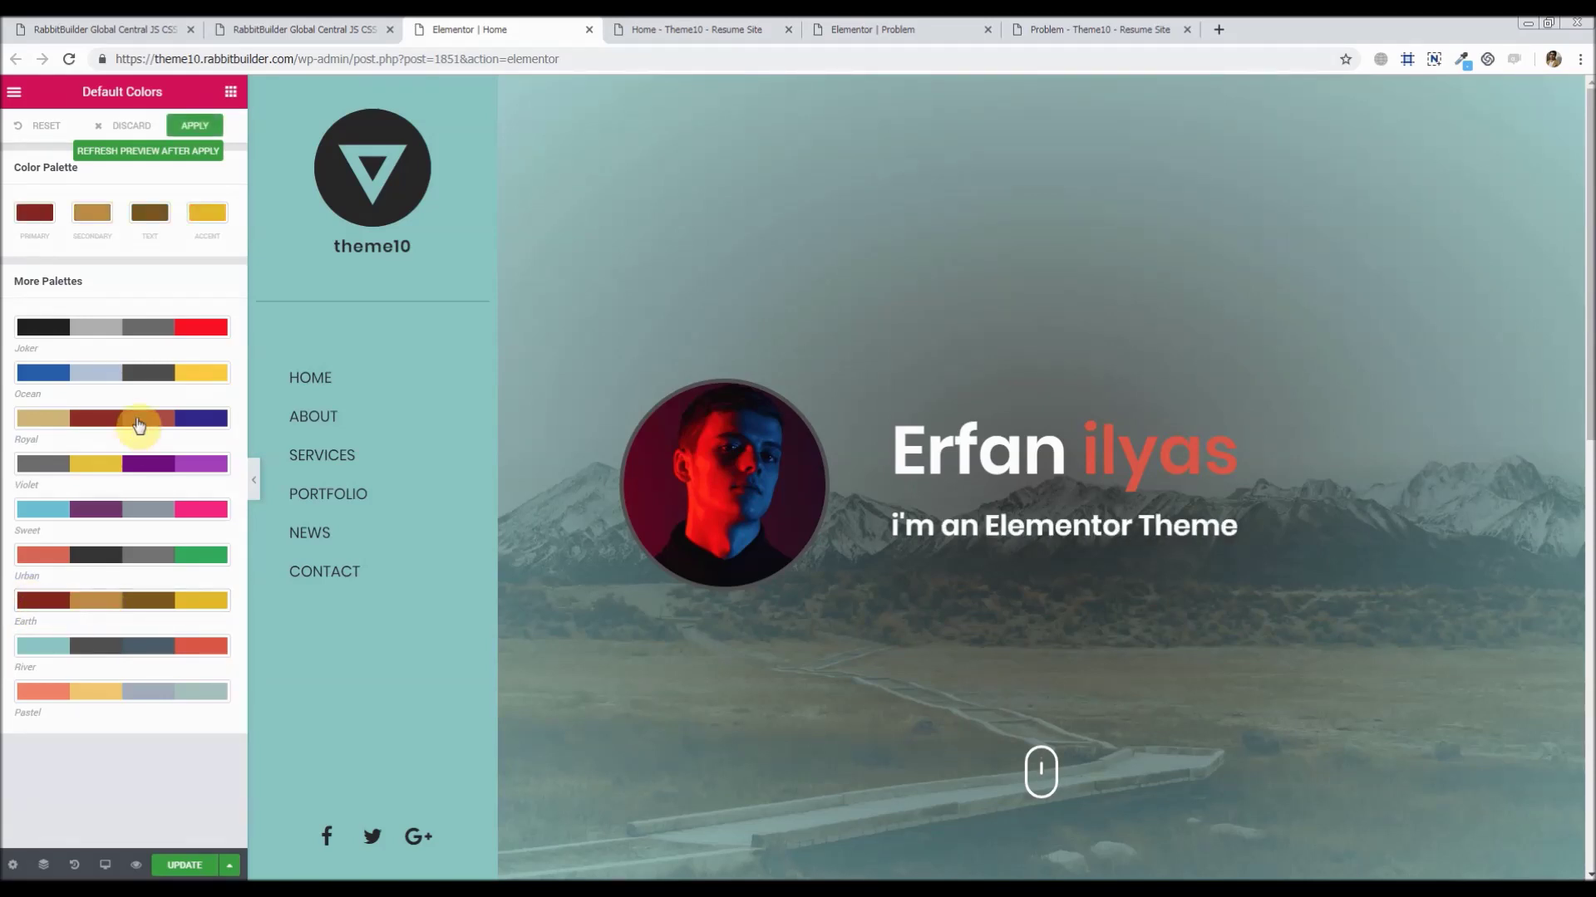
click(188, 125)
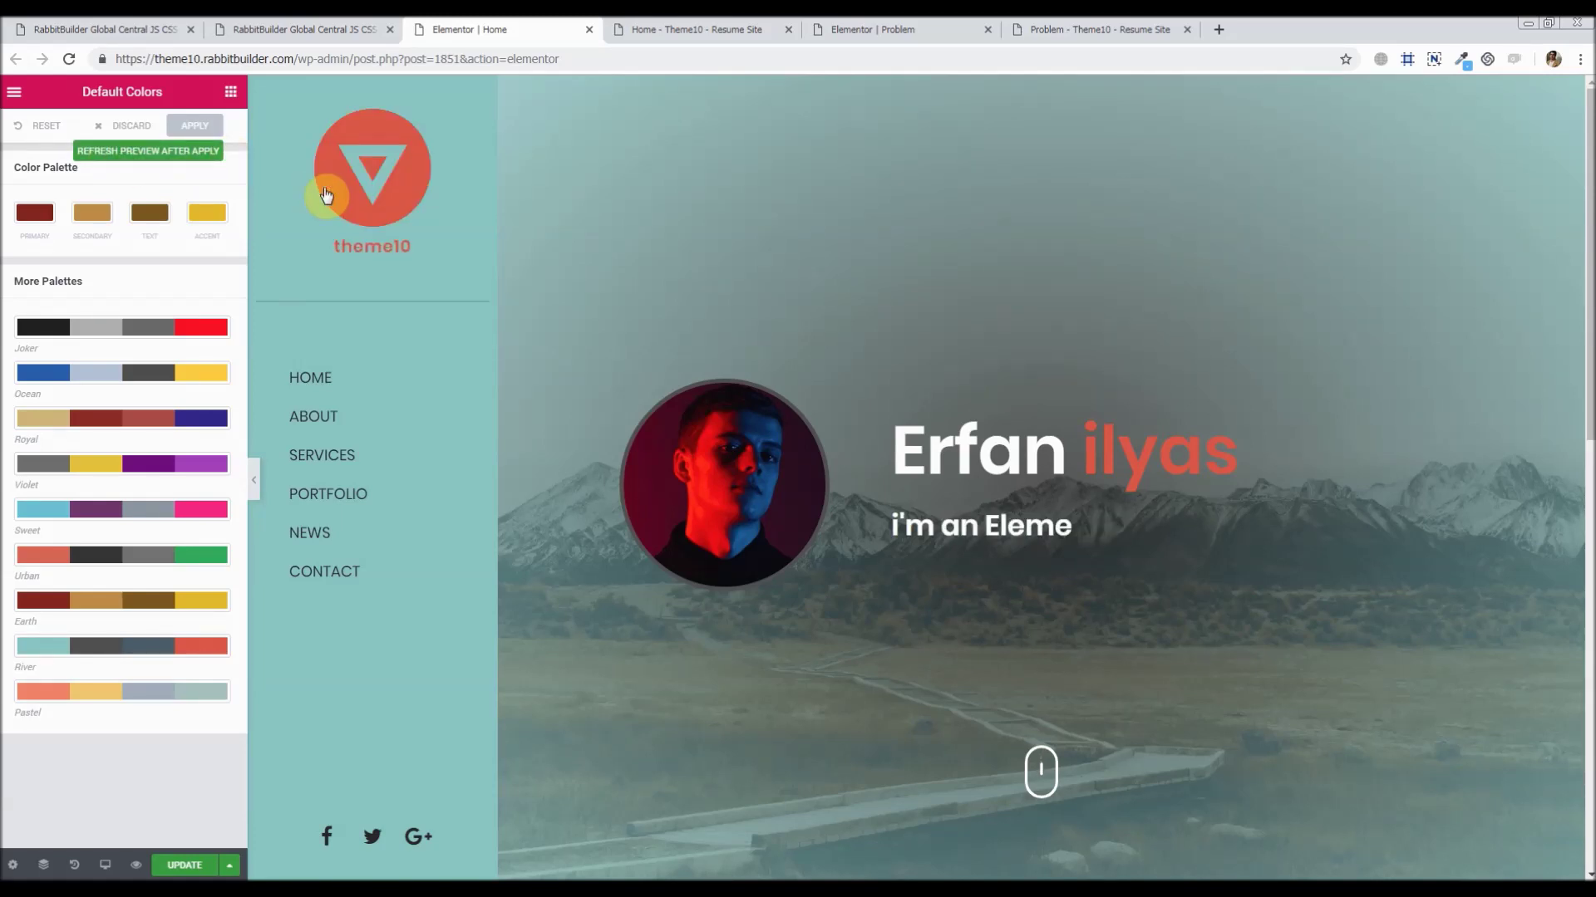
click(169, 166)
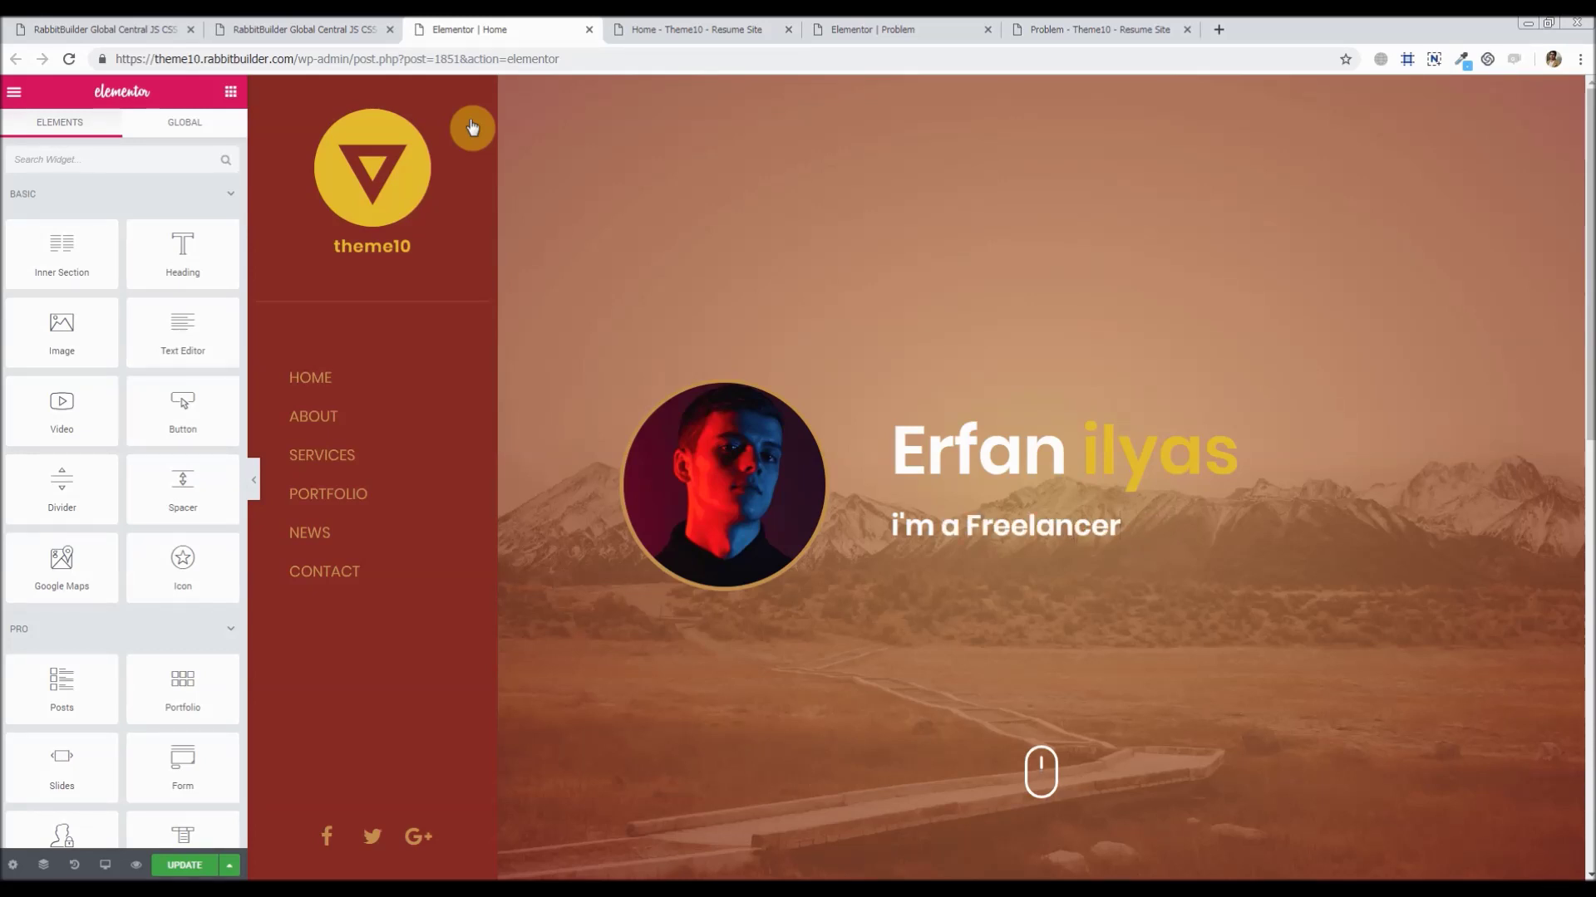
- Examine the sidebar and logo rules in the Main Theme code that use $primaryColor and $primaryColorContrast
click(336, 31)
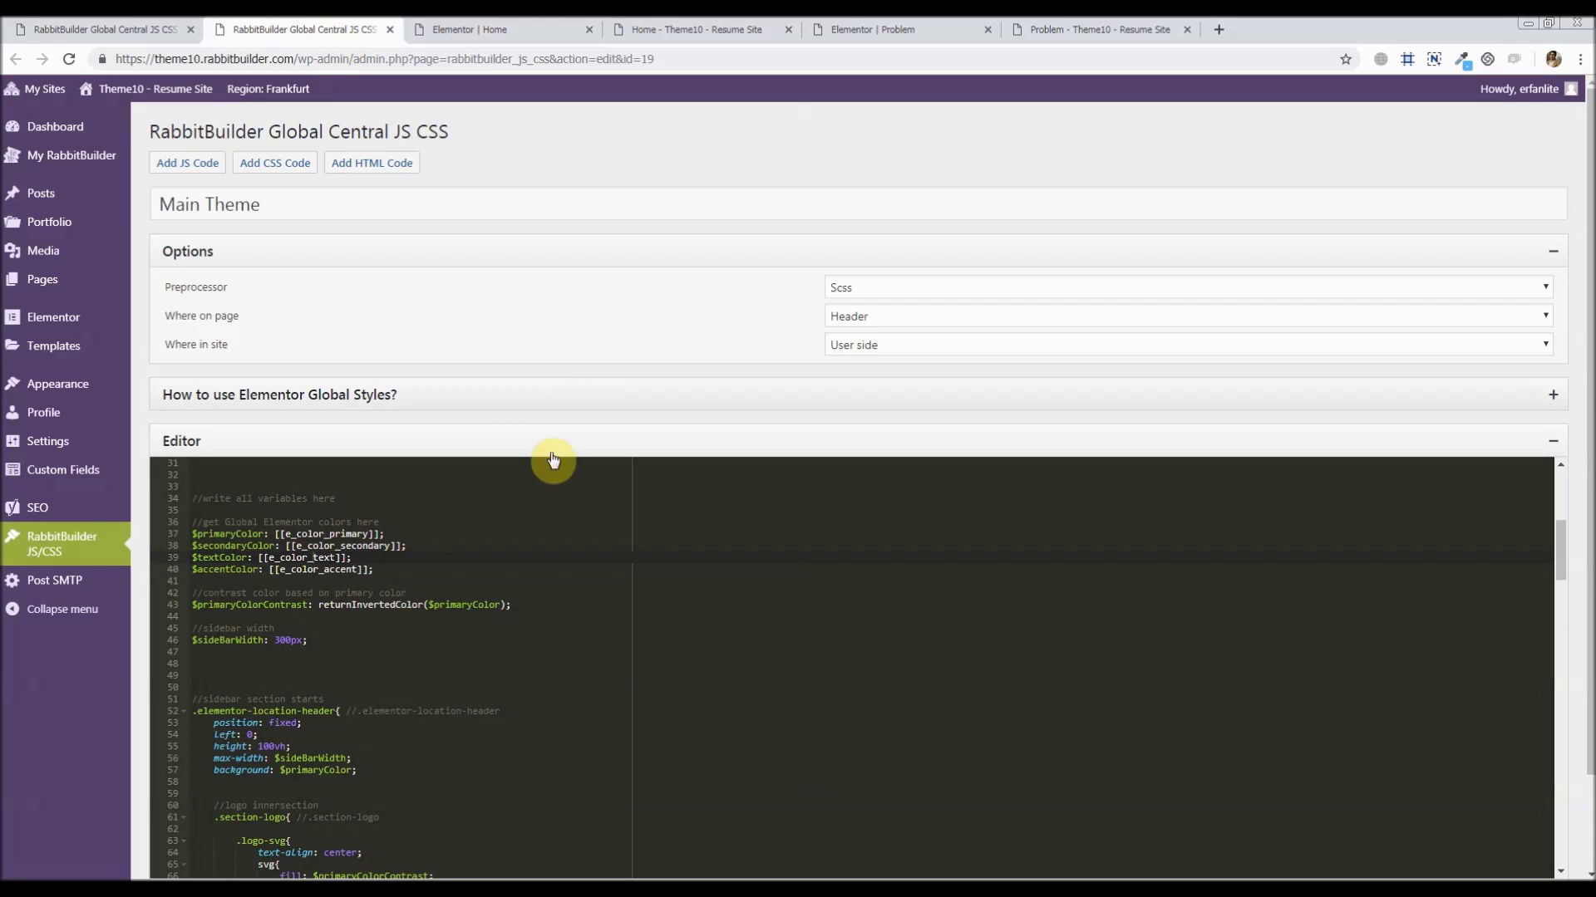
scroll(522, 509, down, 4)
scroll(88, 684, down, 2)
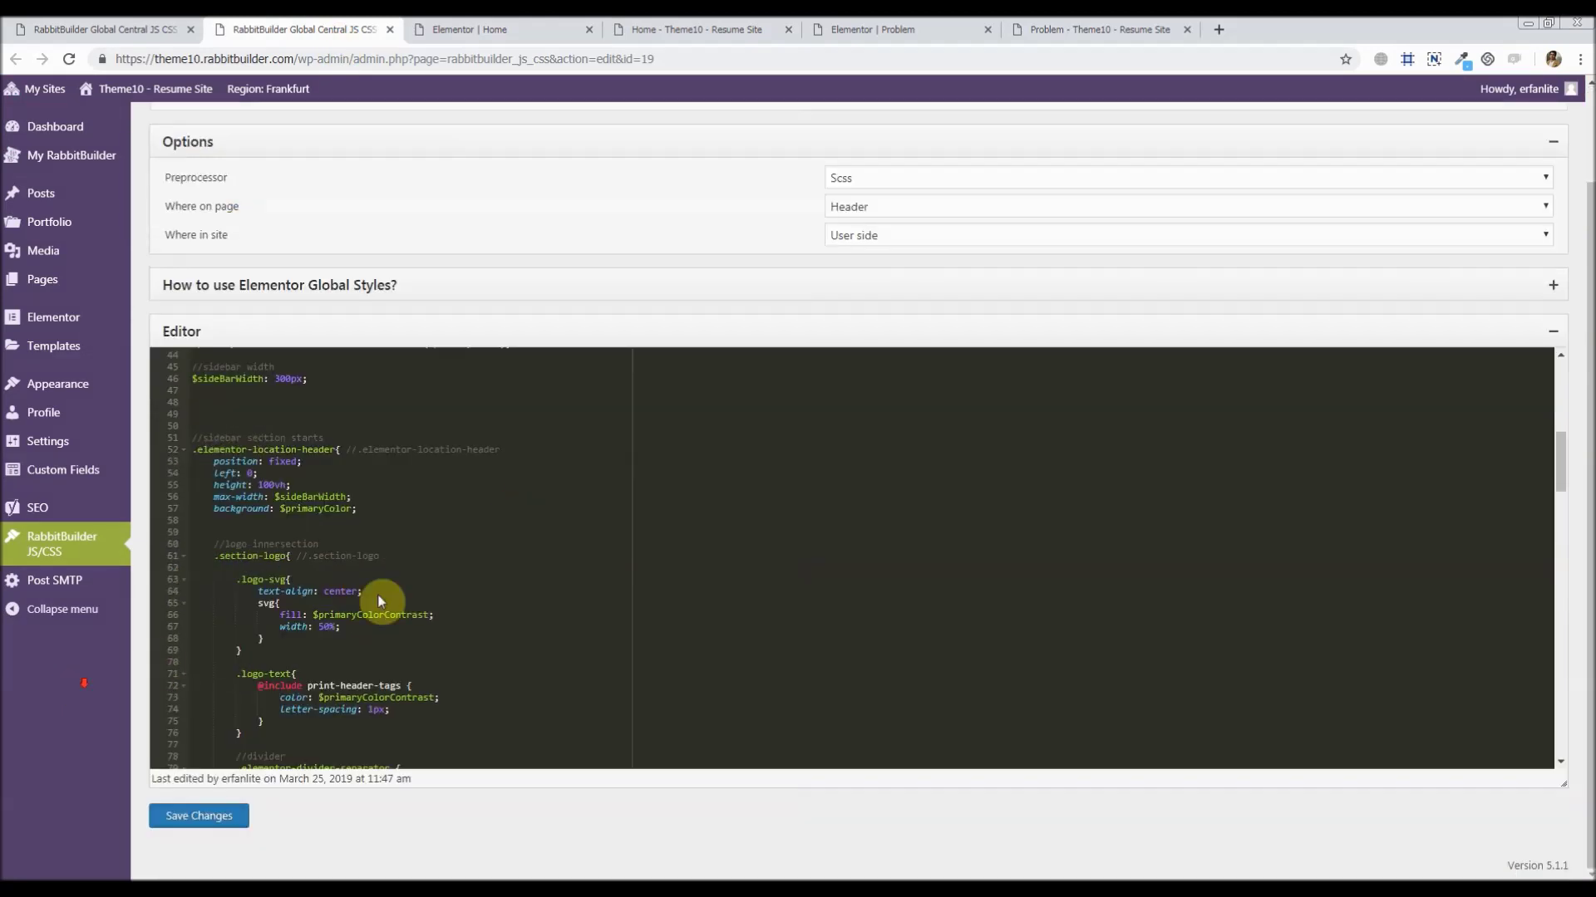
click(516, 509)
scroll(516, 509, down, 1)
scroll(516, 509, up, 1)
- Apply the River palette as the default colors from the Home page's Elementor editor
click(495, 25)
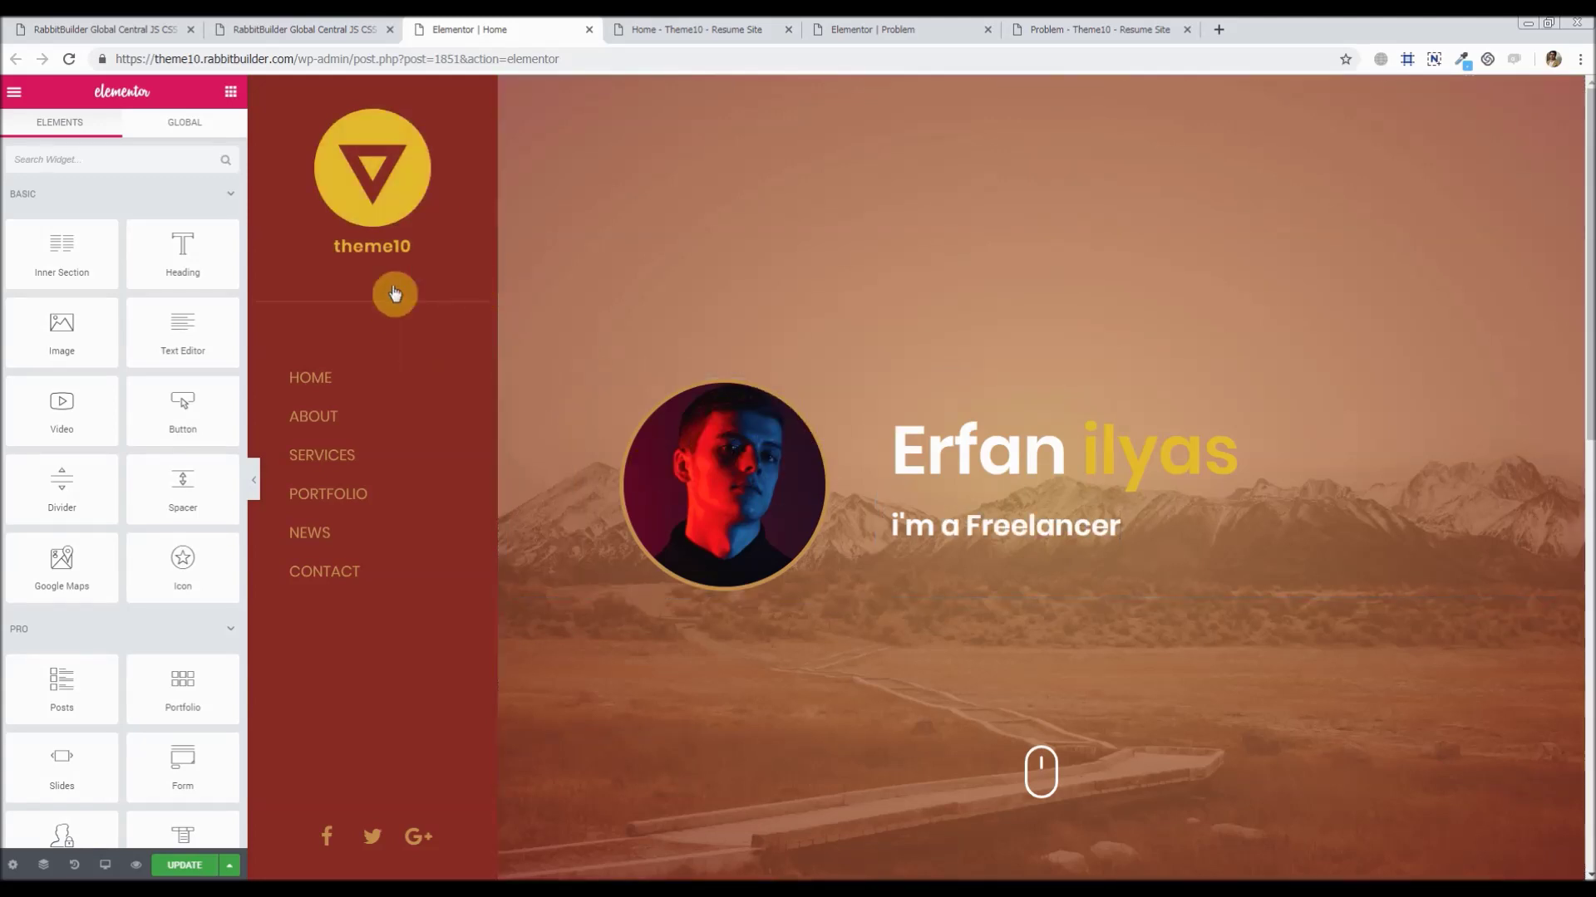
click(32, 93)
click(106, 169)
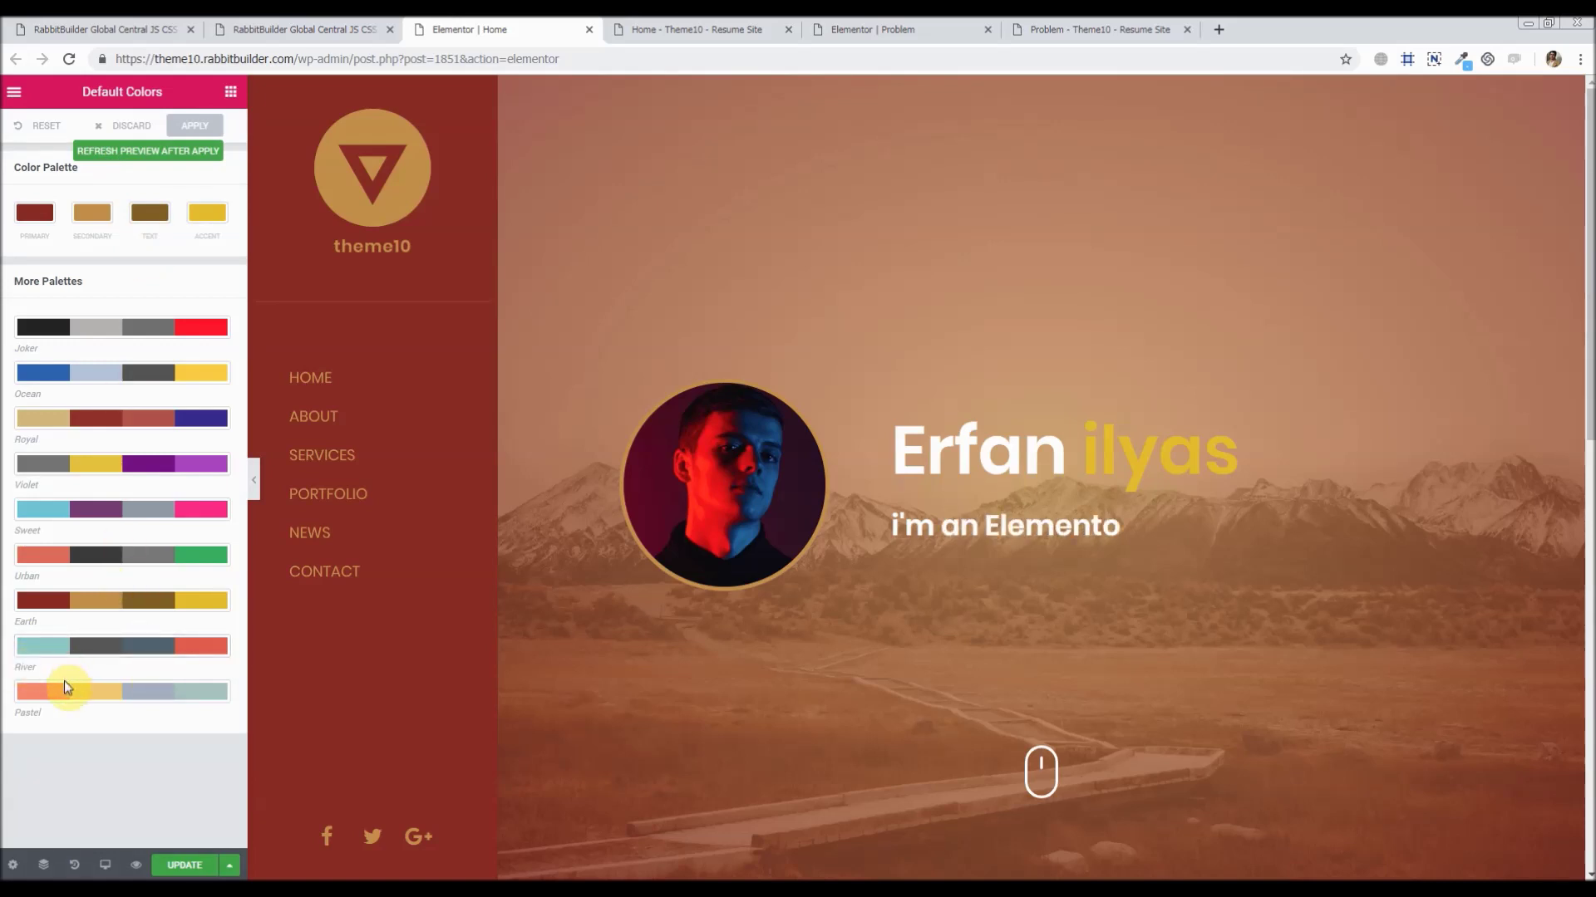
click(84, 652)
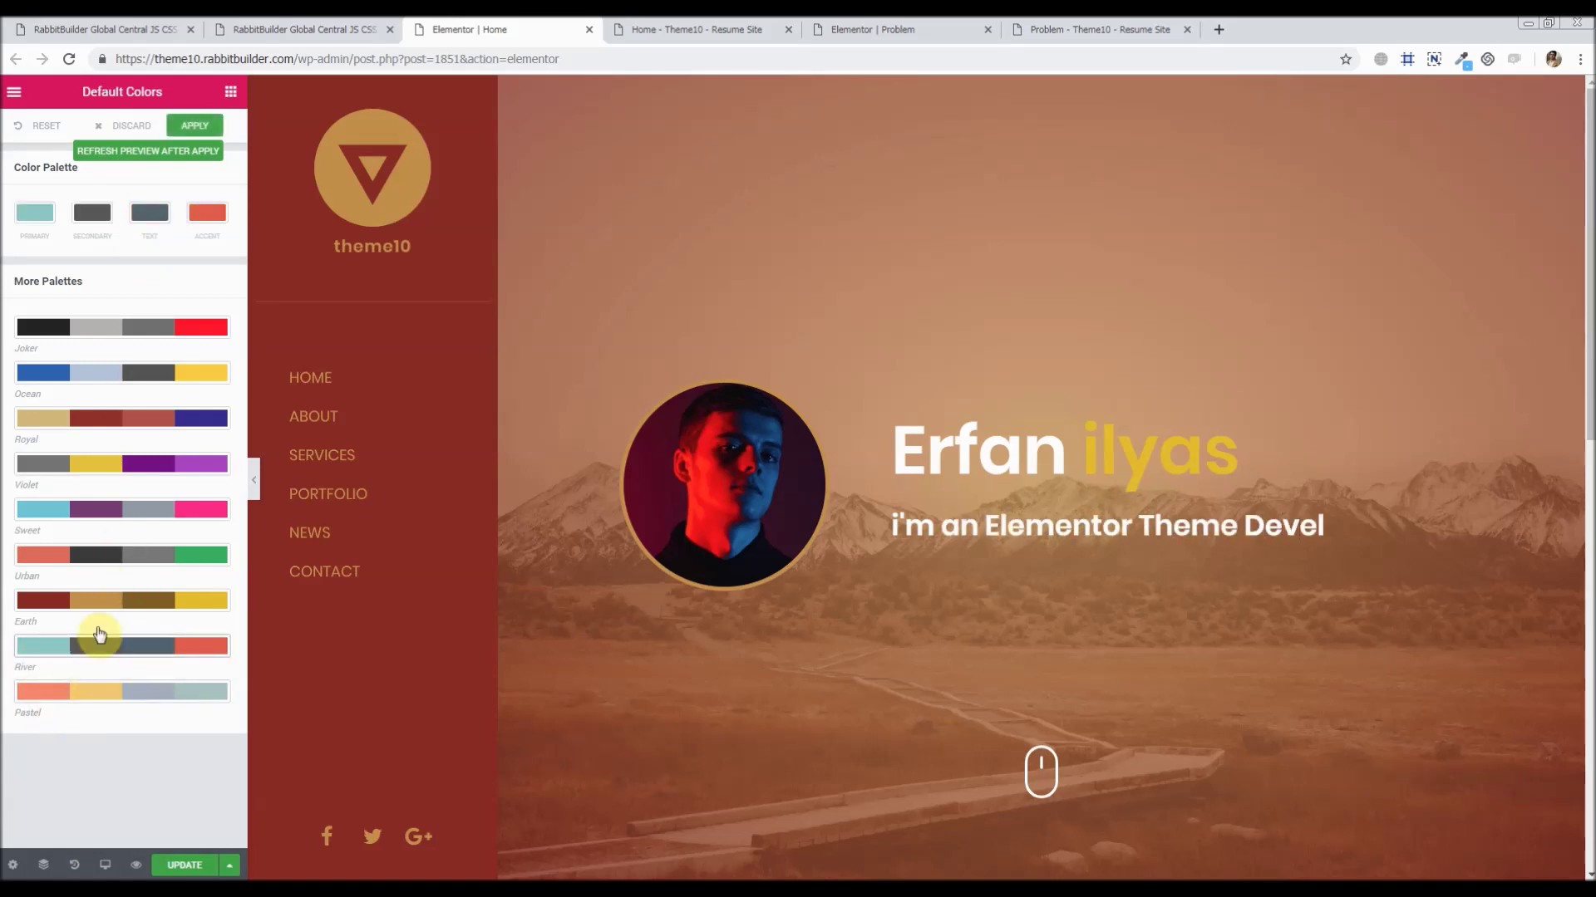
click(200, 121)
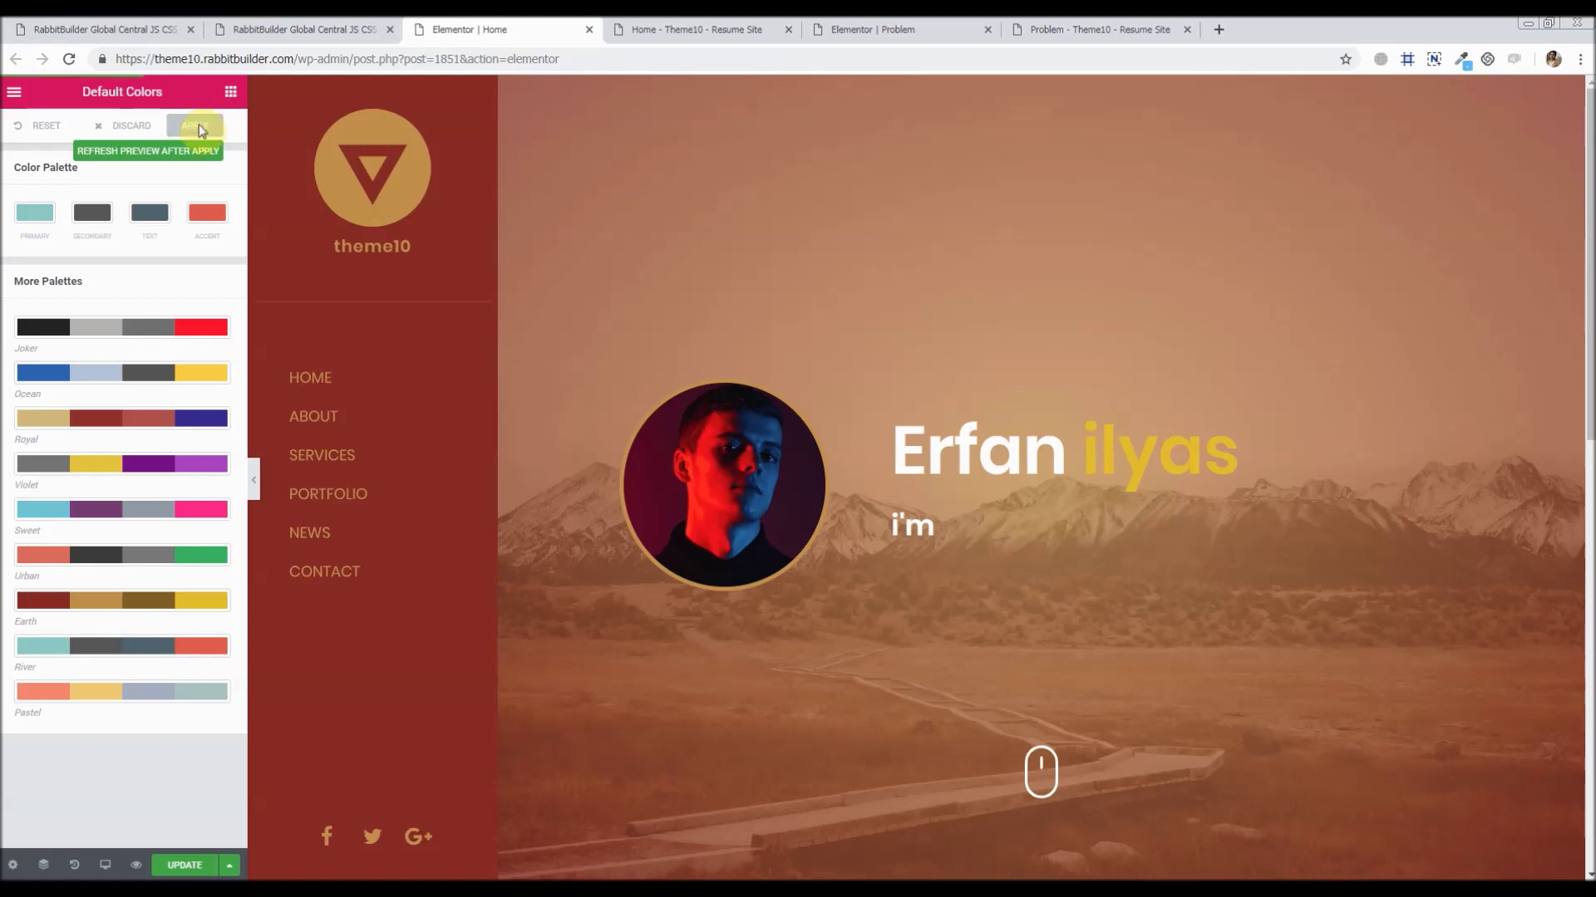
- Highlight the four global Elementor color variables in the Main Theme code
click(333, 33)
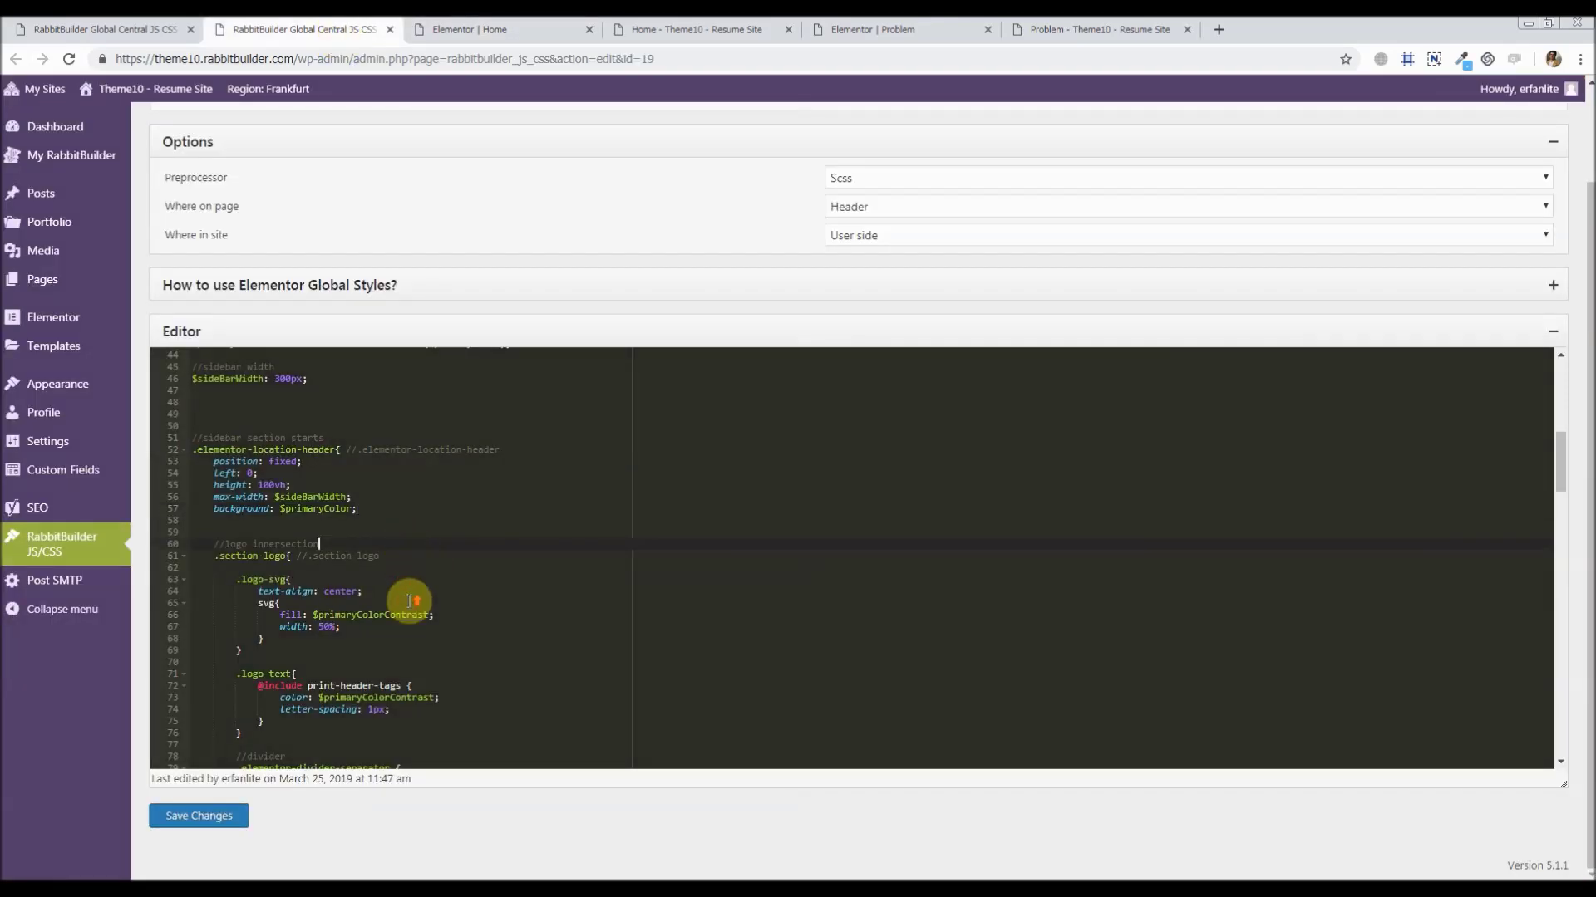
scroll(408, 601, down, 3)
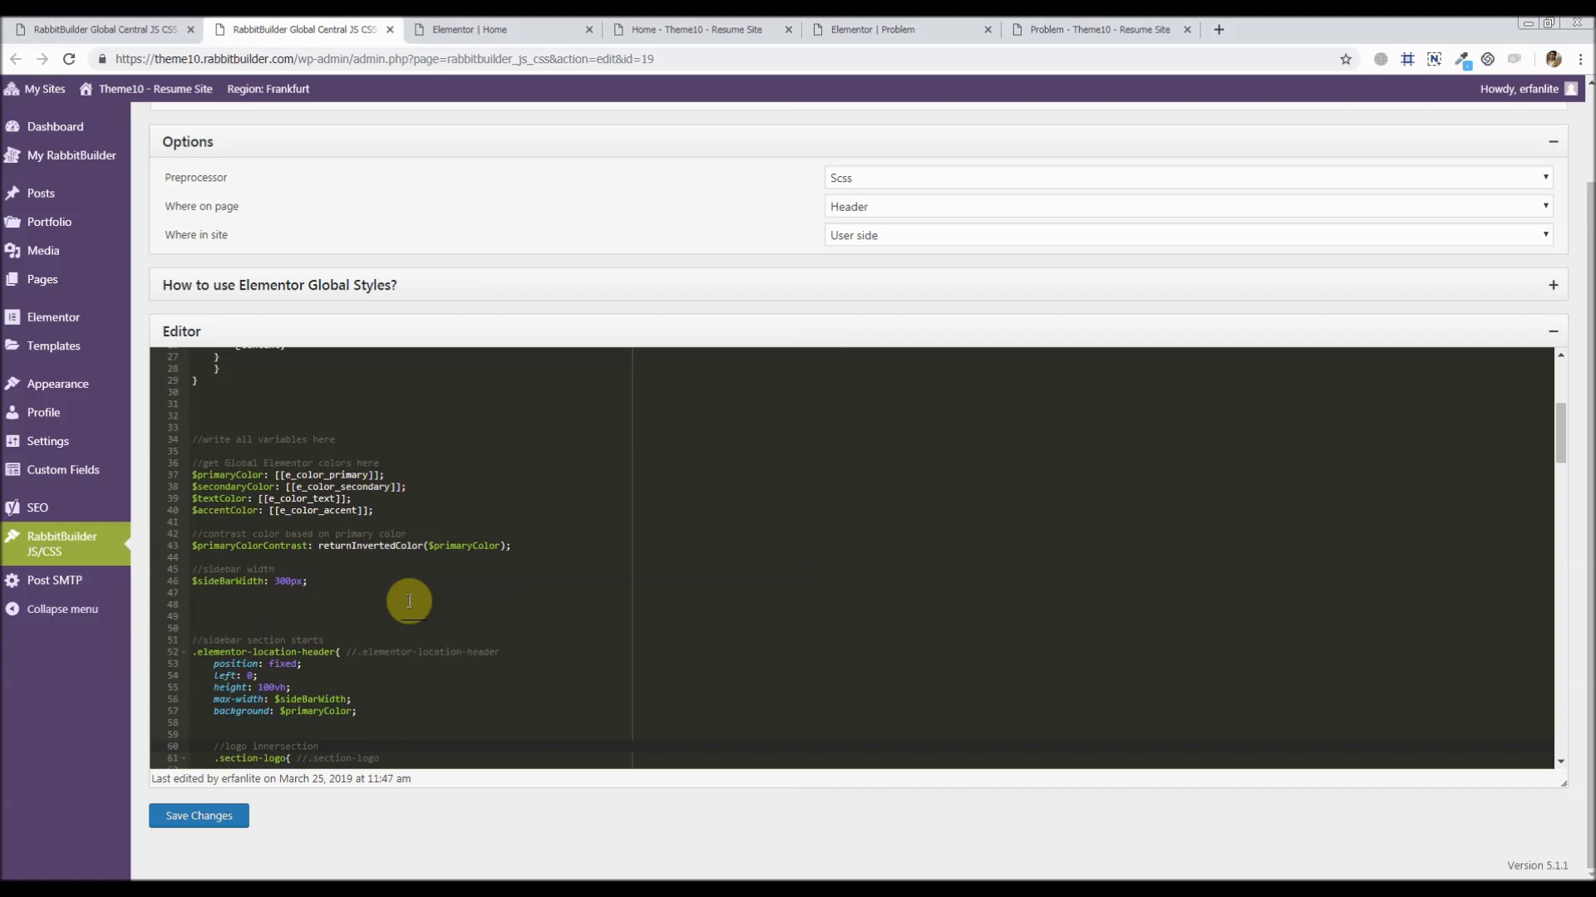
drag(374, 511, 183, 474)
- Refresh the Home page's editor preview to load the River colors
click(459, 30)
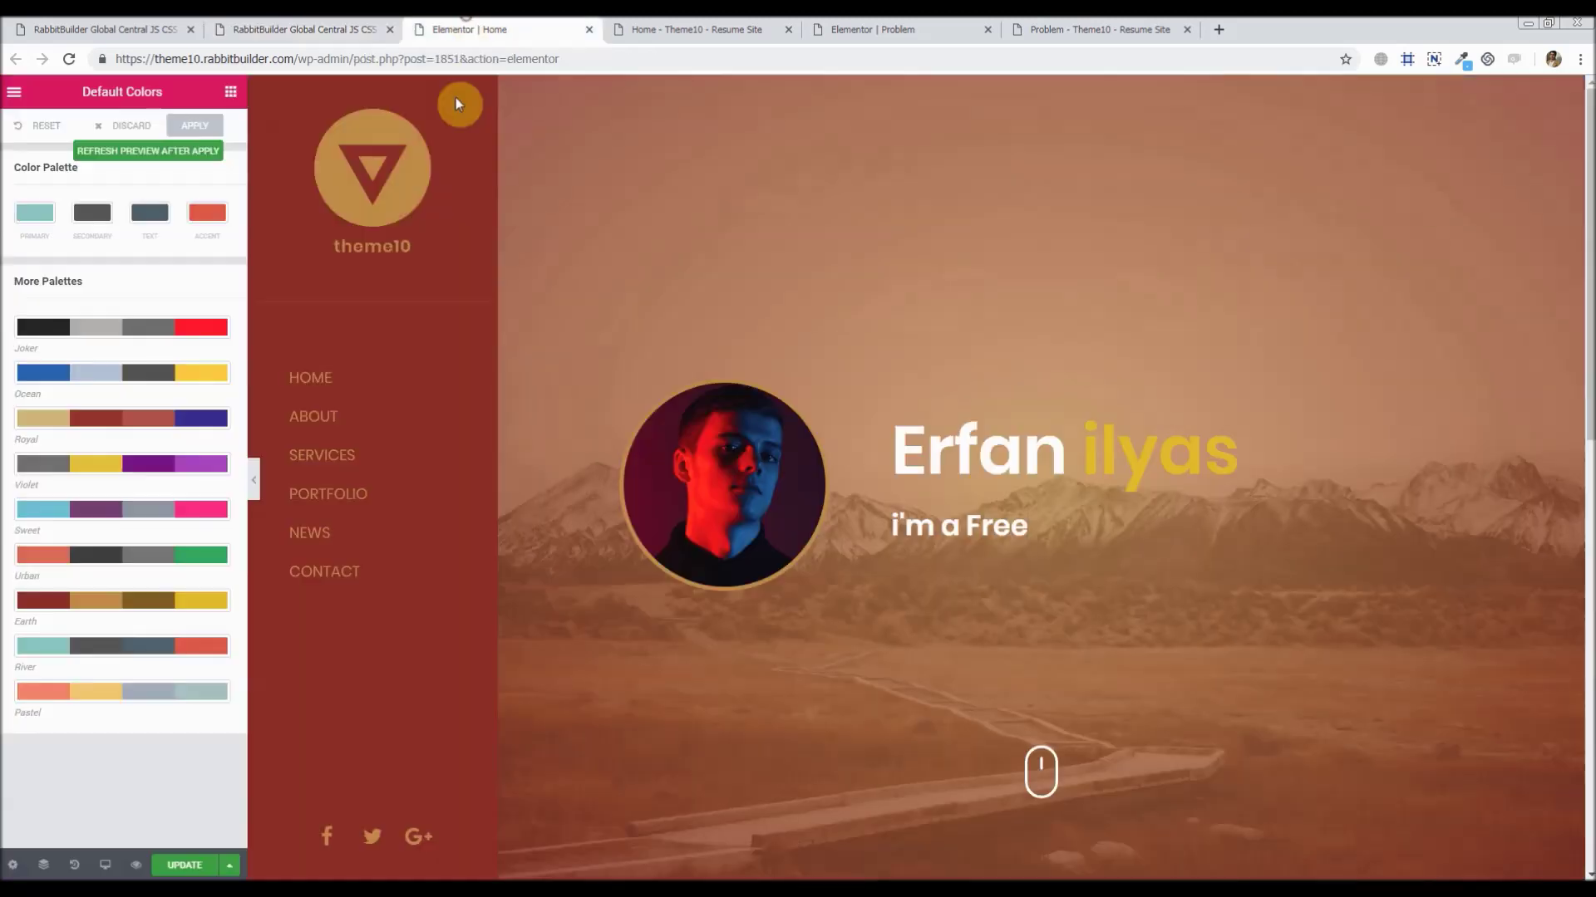
click(139, 156)
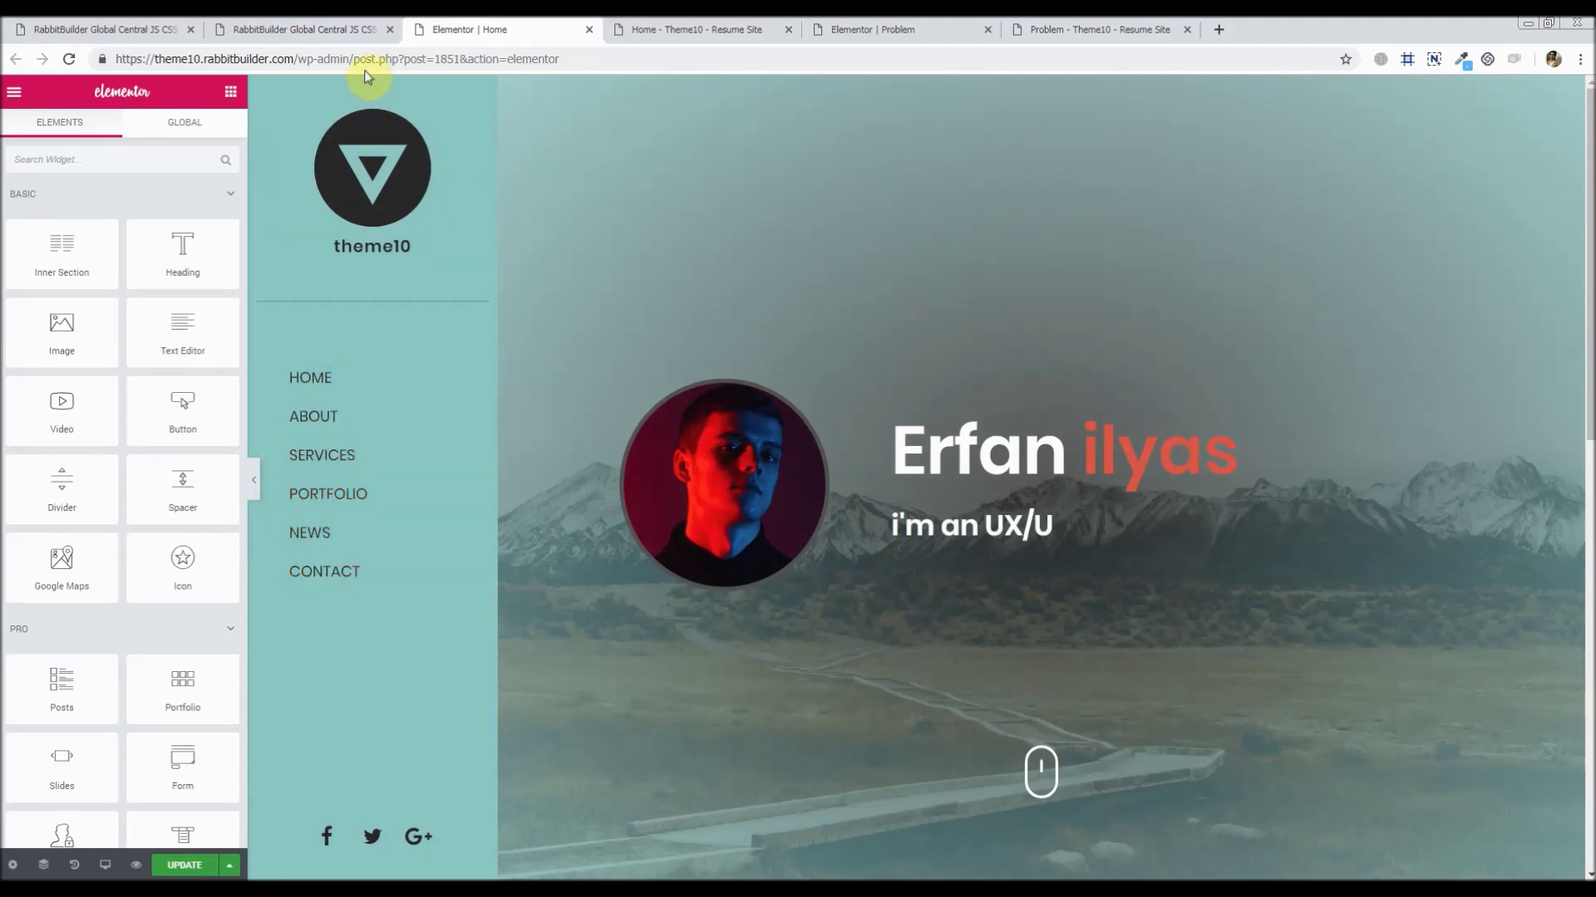
- Examine the Elementor Global Styles keyword list, highlighting the Break Points, Container Width, Global Colors and Global Picker entries
click(314, 29)
click(580, 292)
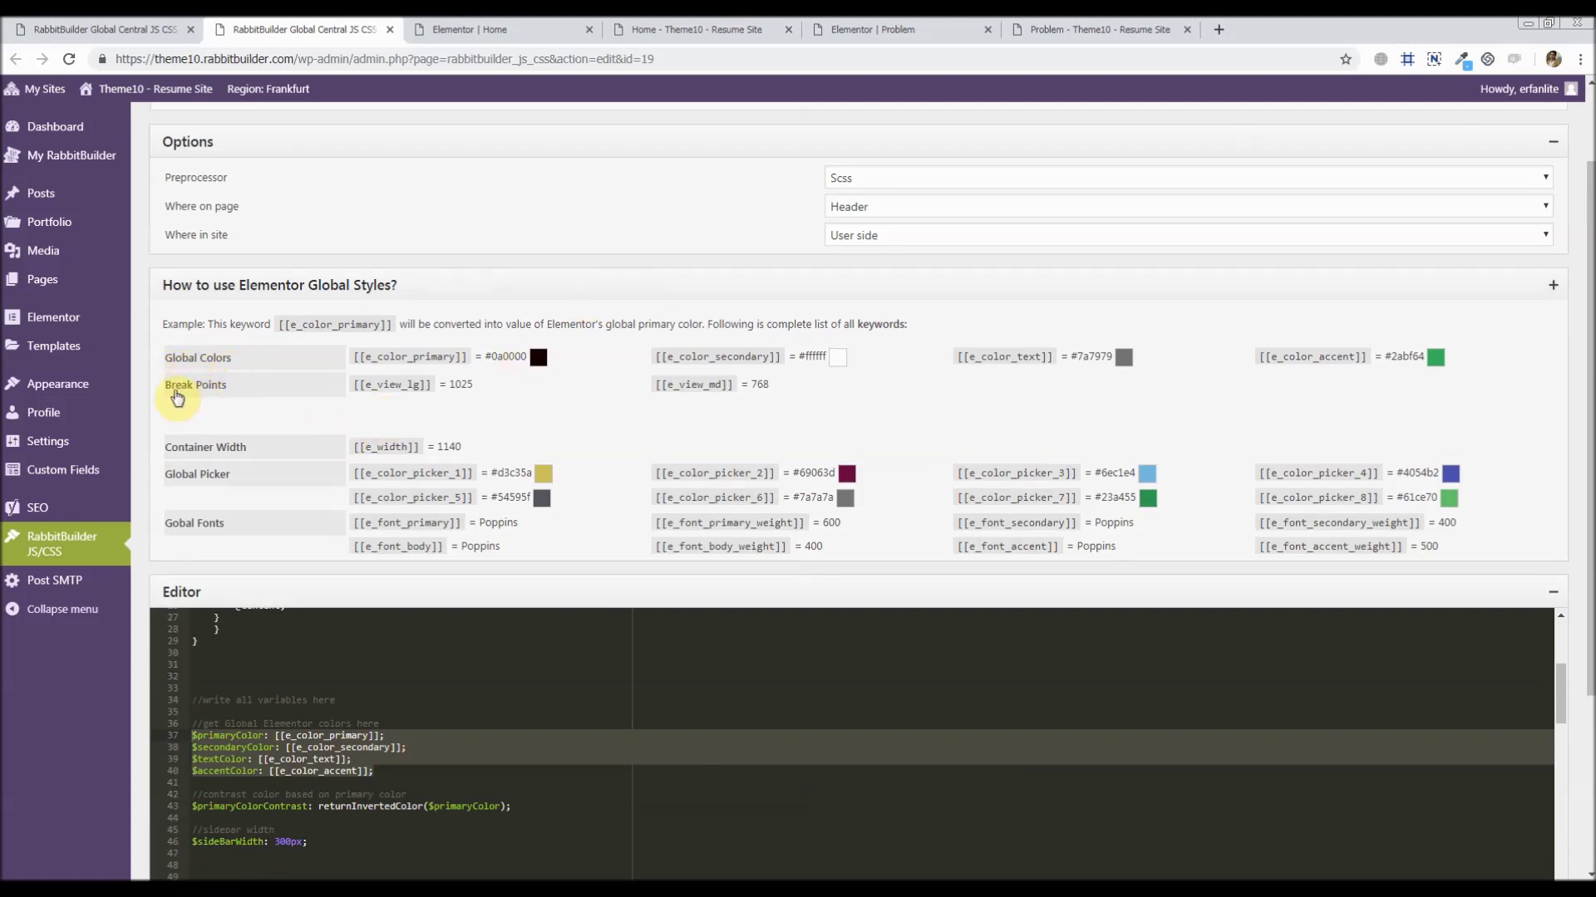
mouse_move(164, 391)
mouse_down()
mouse_move(211, 392)
mouse_move(175, 395)
mouse_up()
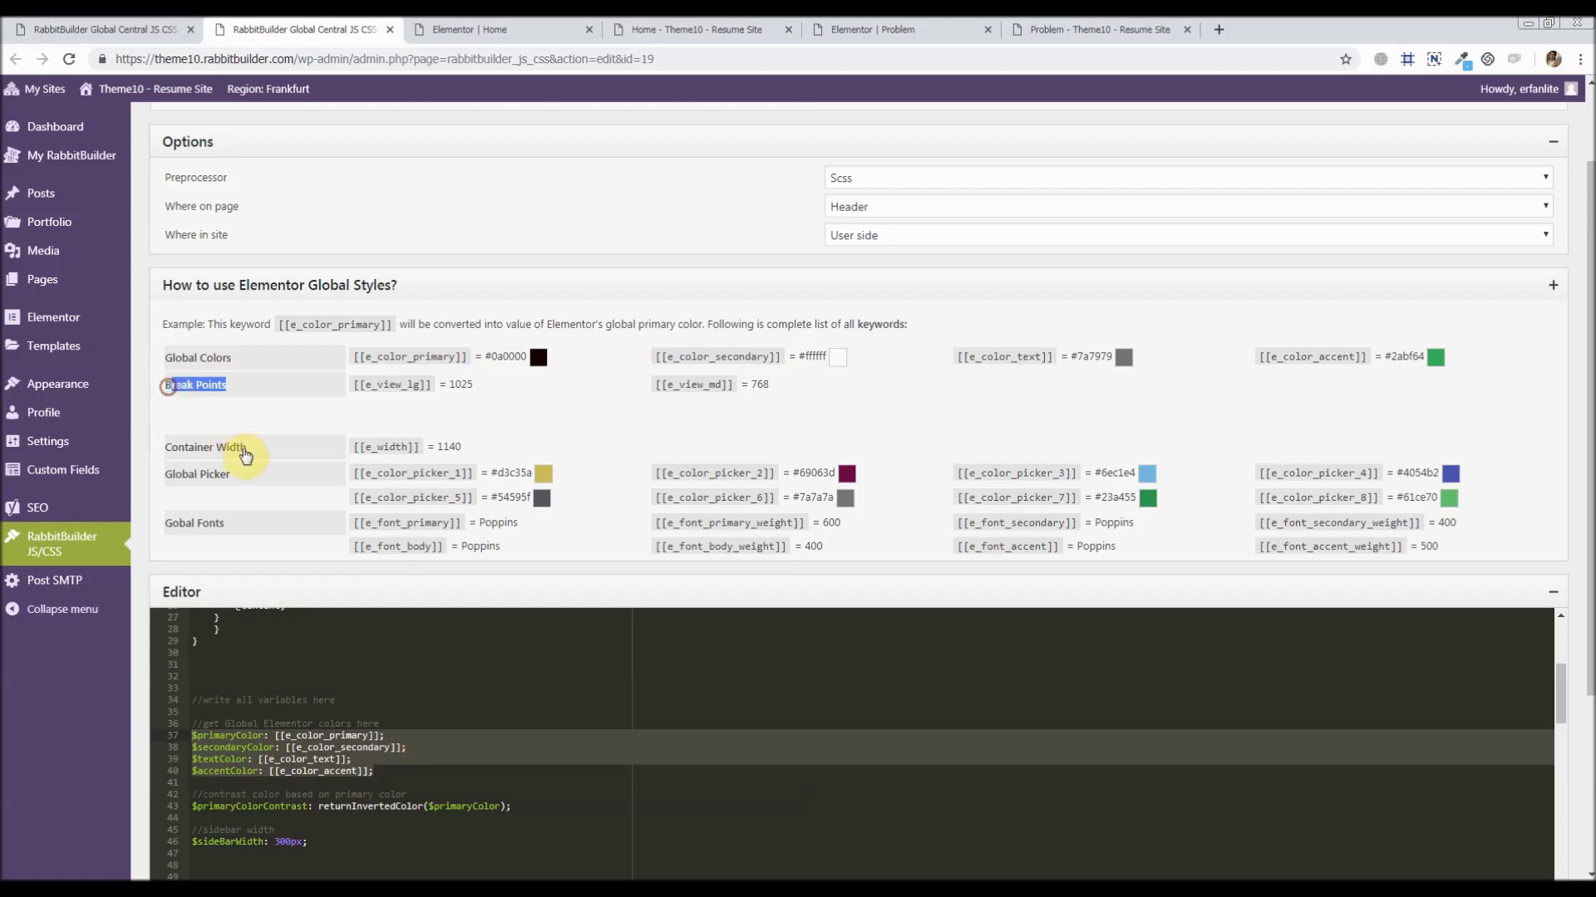
drag(259, 453, 163, 462)
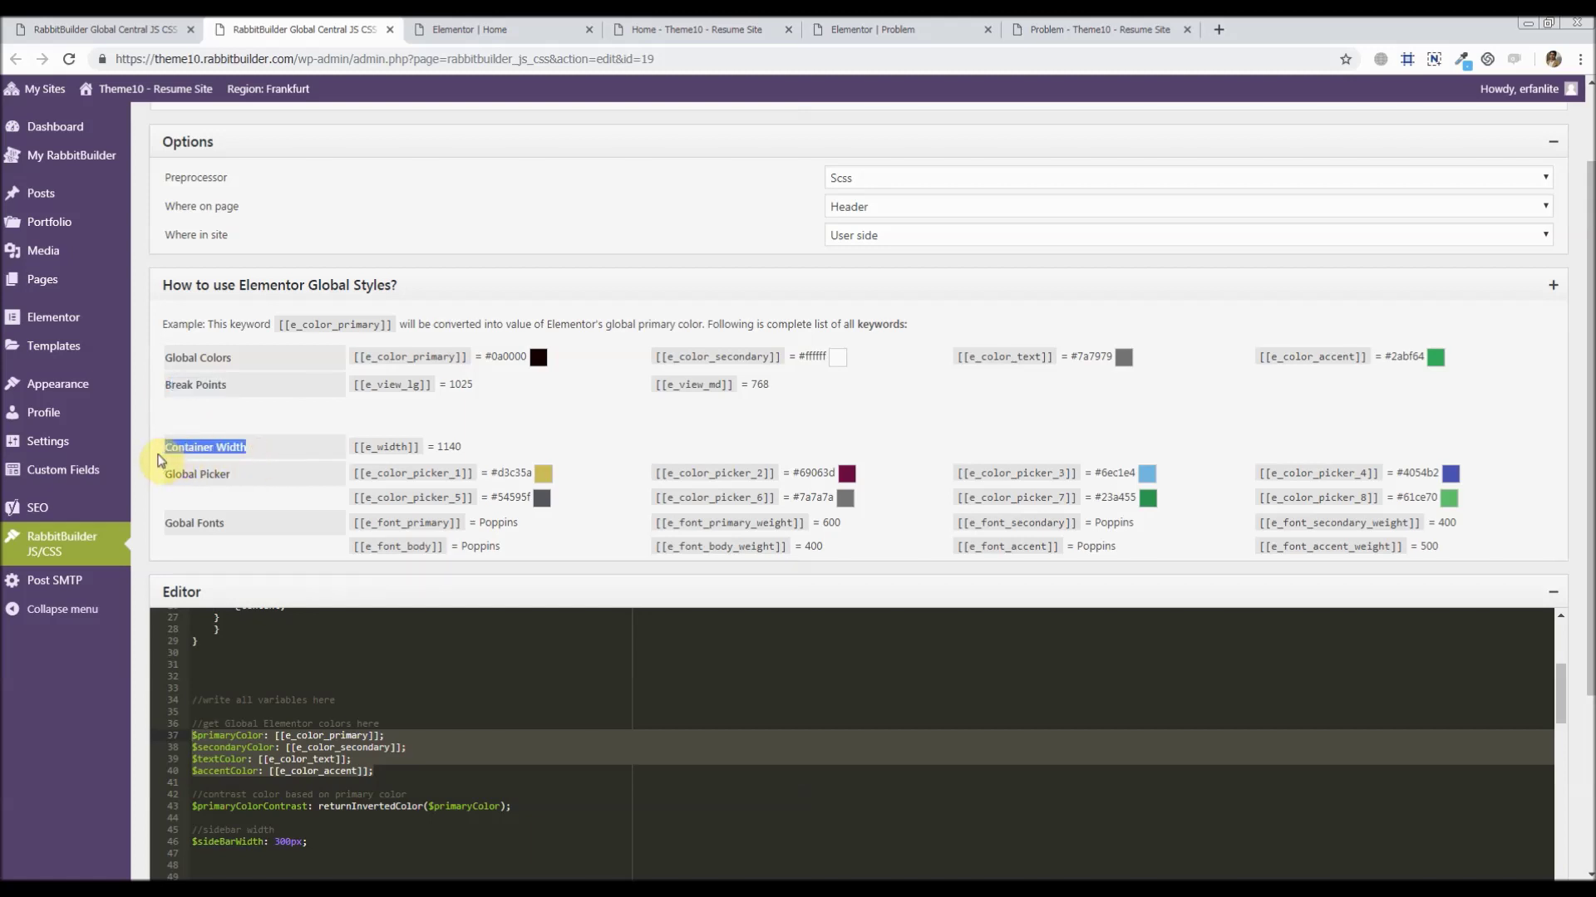
drag(164, 355, 518, 396)
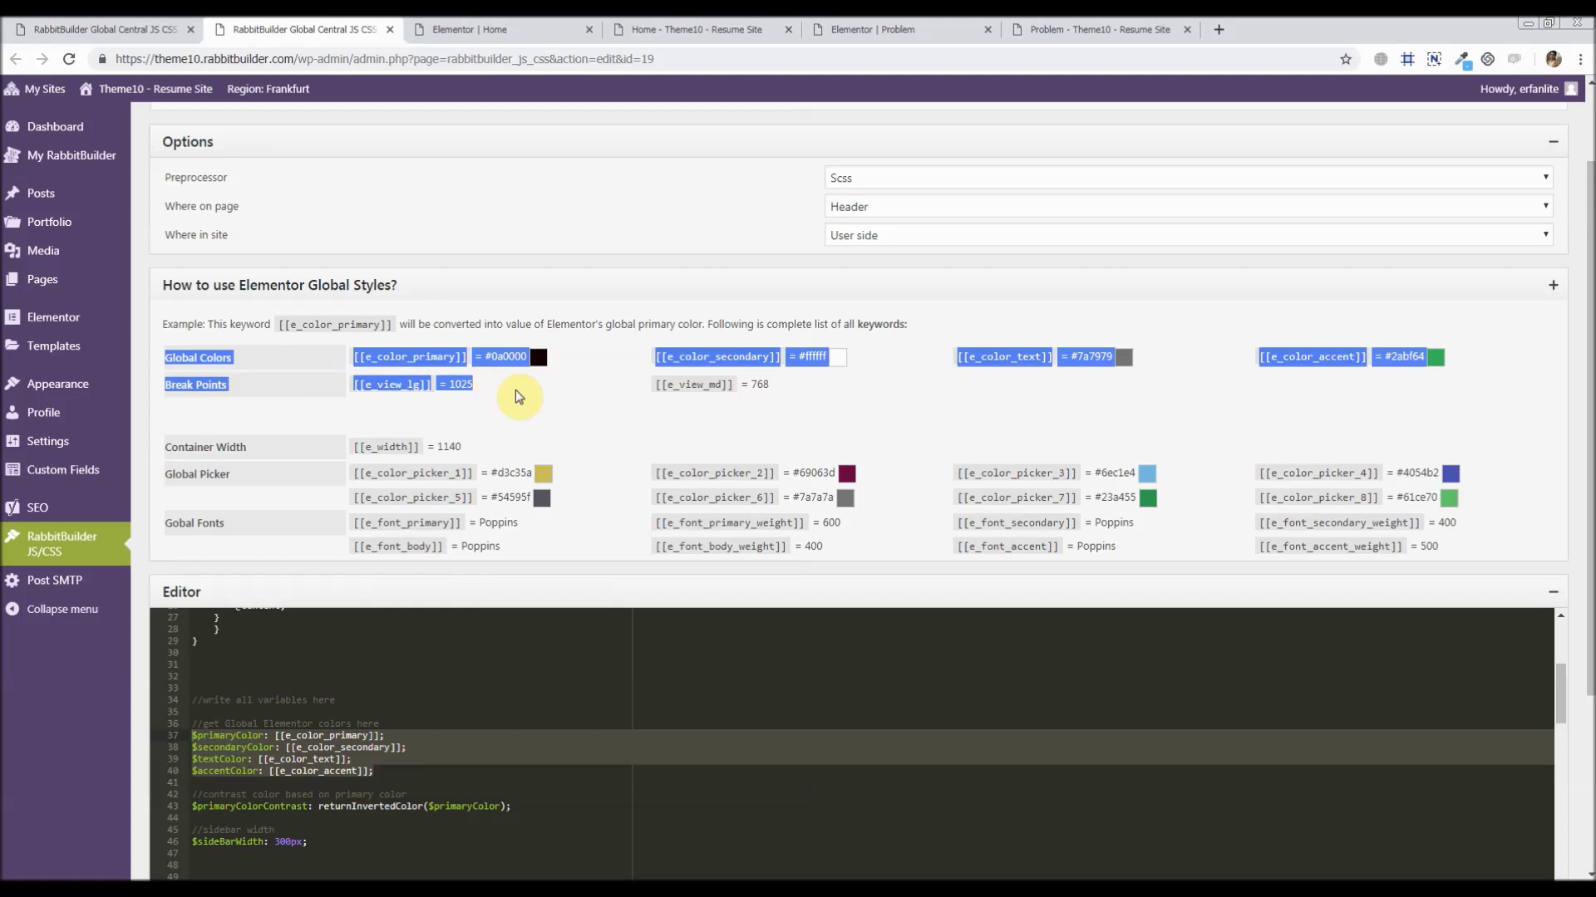
drag(518, 396, 411, 360)
drag(164, 480, 181, 482)
click(572, 23)
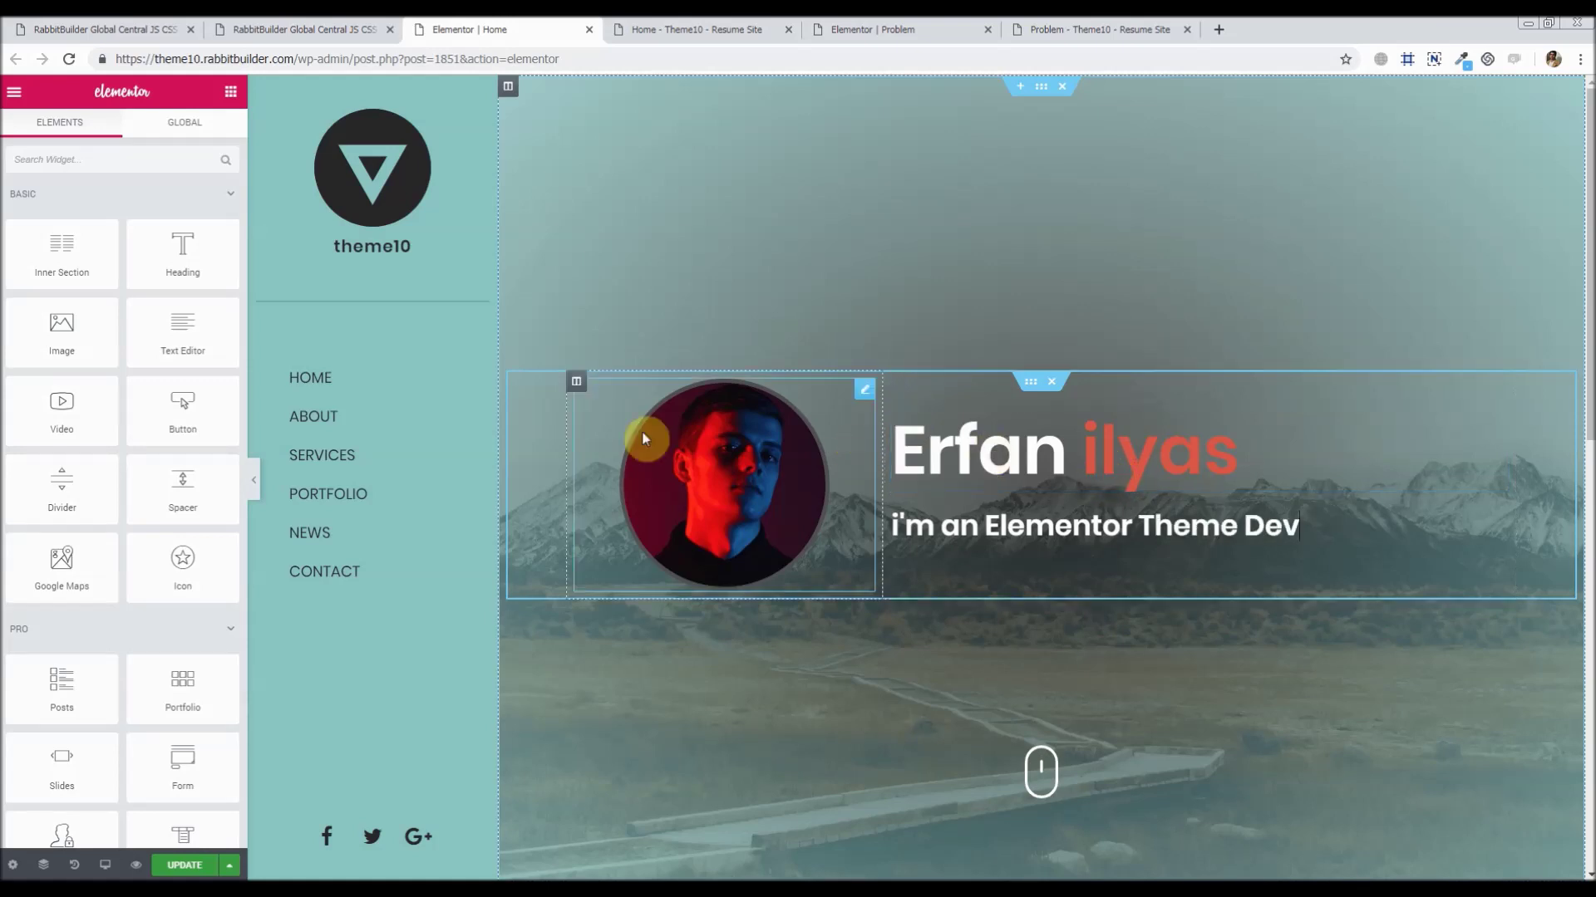
click(280, 25)
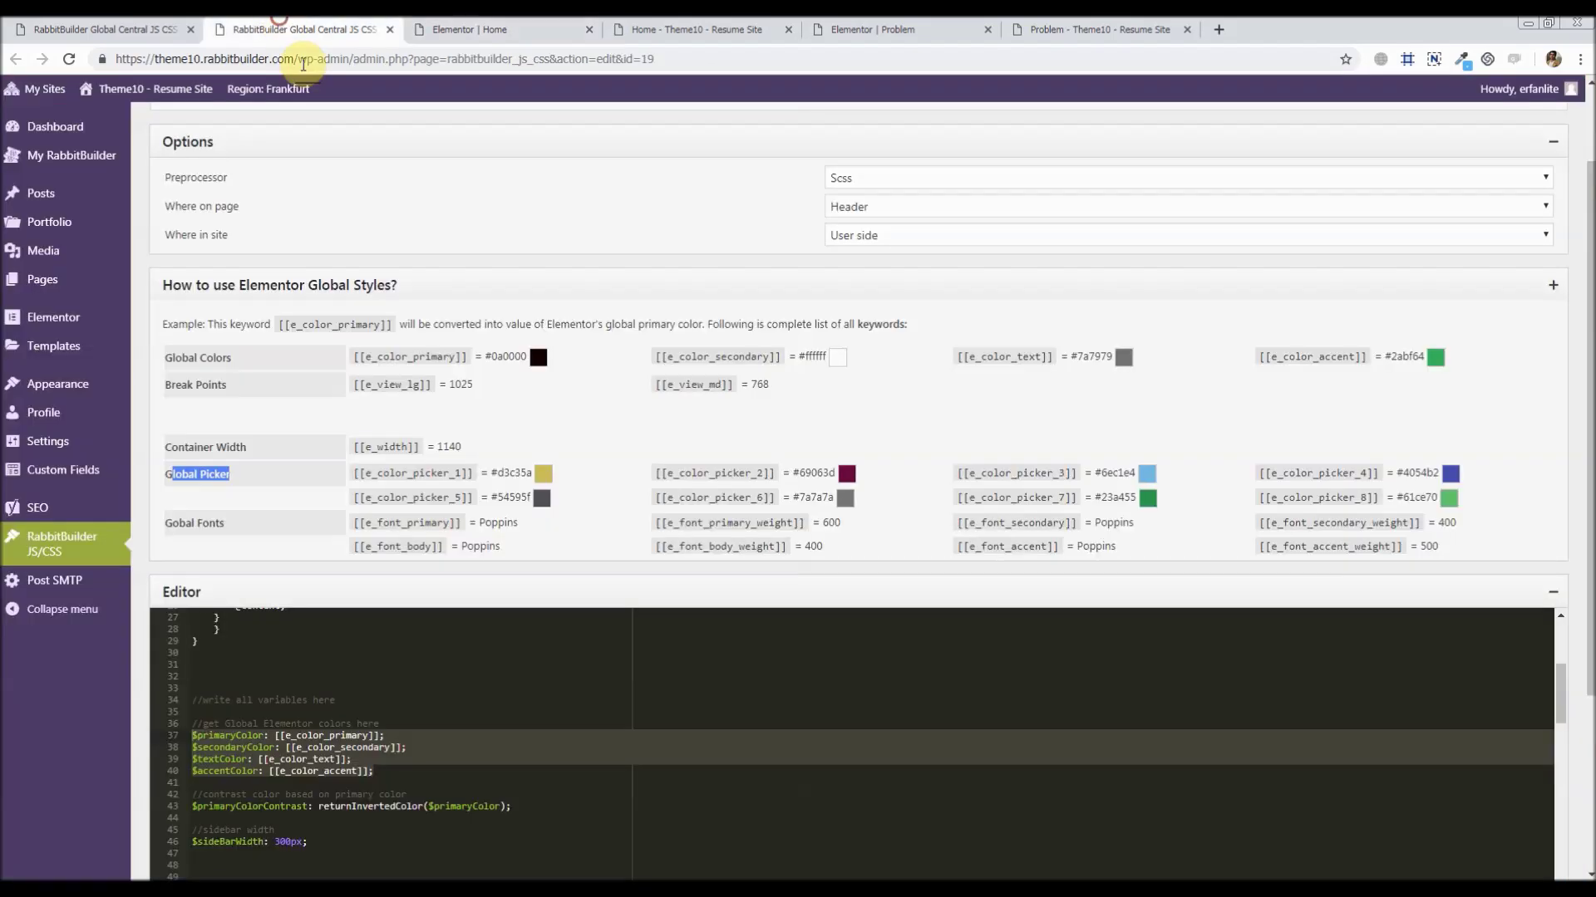
scroll(492, 503, down, 3)
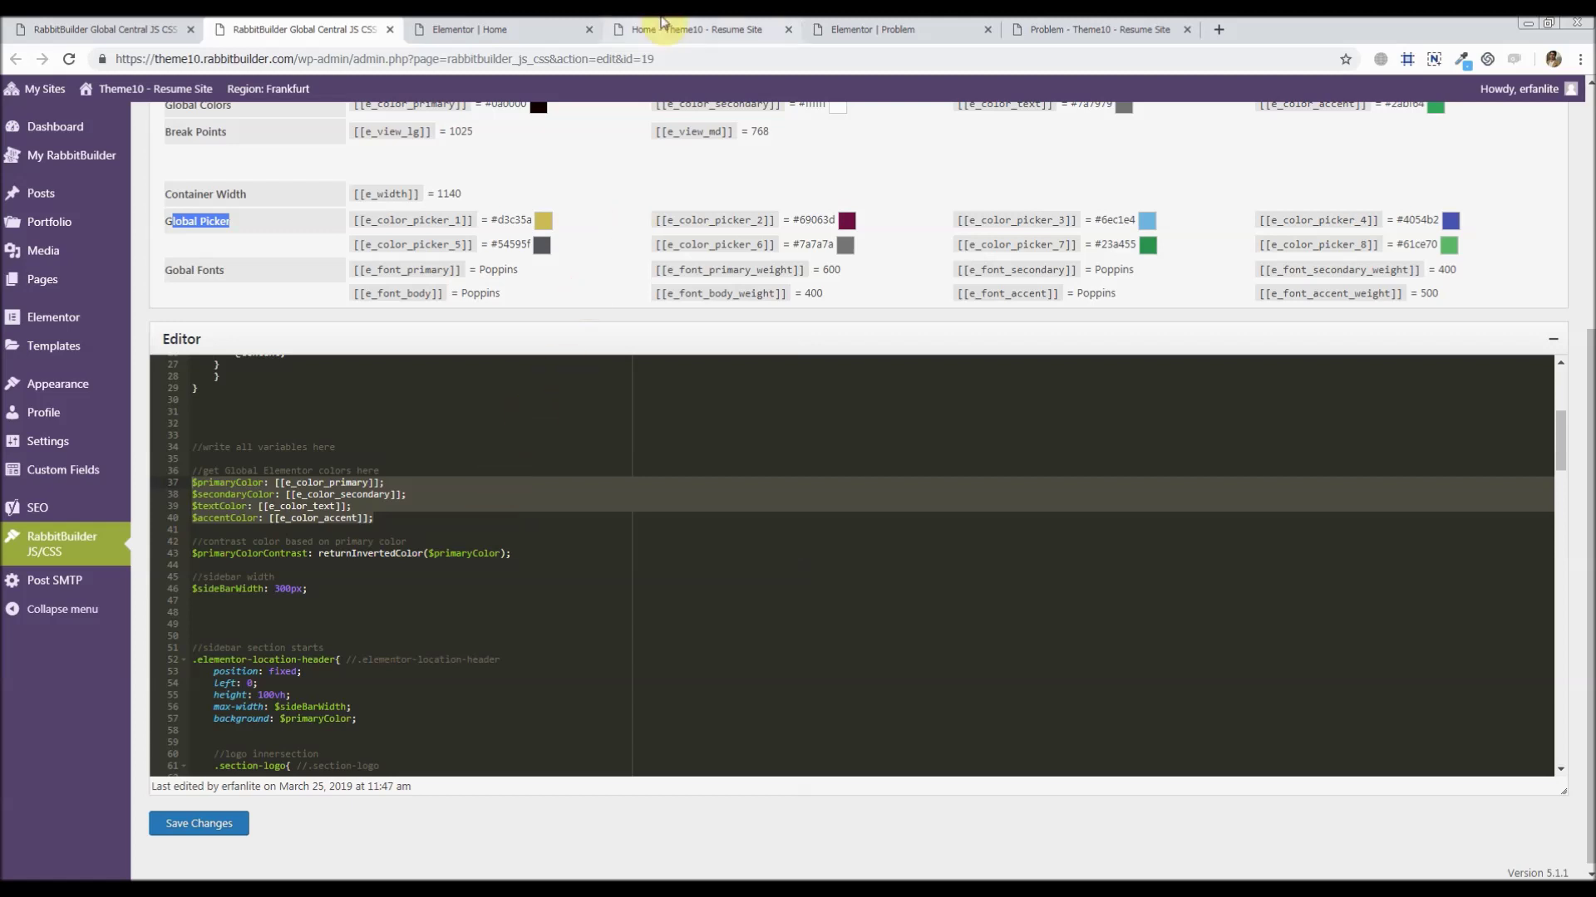
- Return to the Home page's Elementor editor and show its global style and settings options
click(673, 29)
click(420, 29)
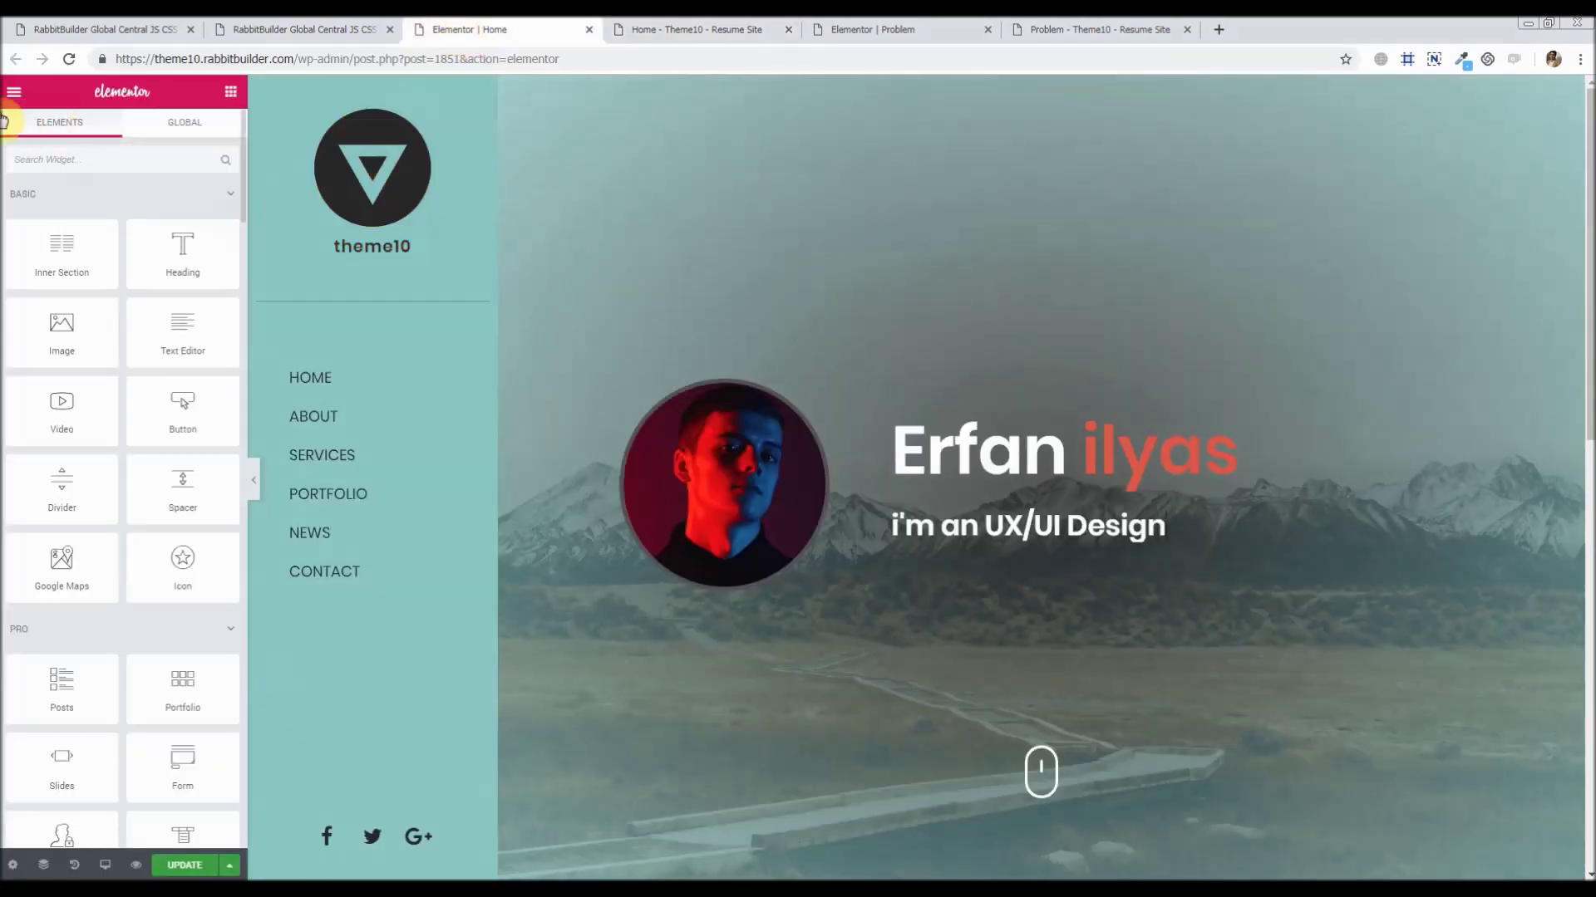
click(14, 91)
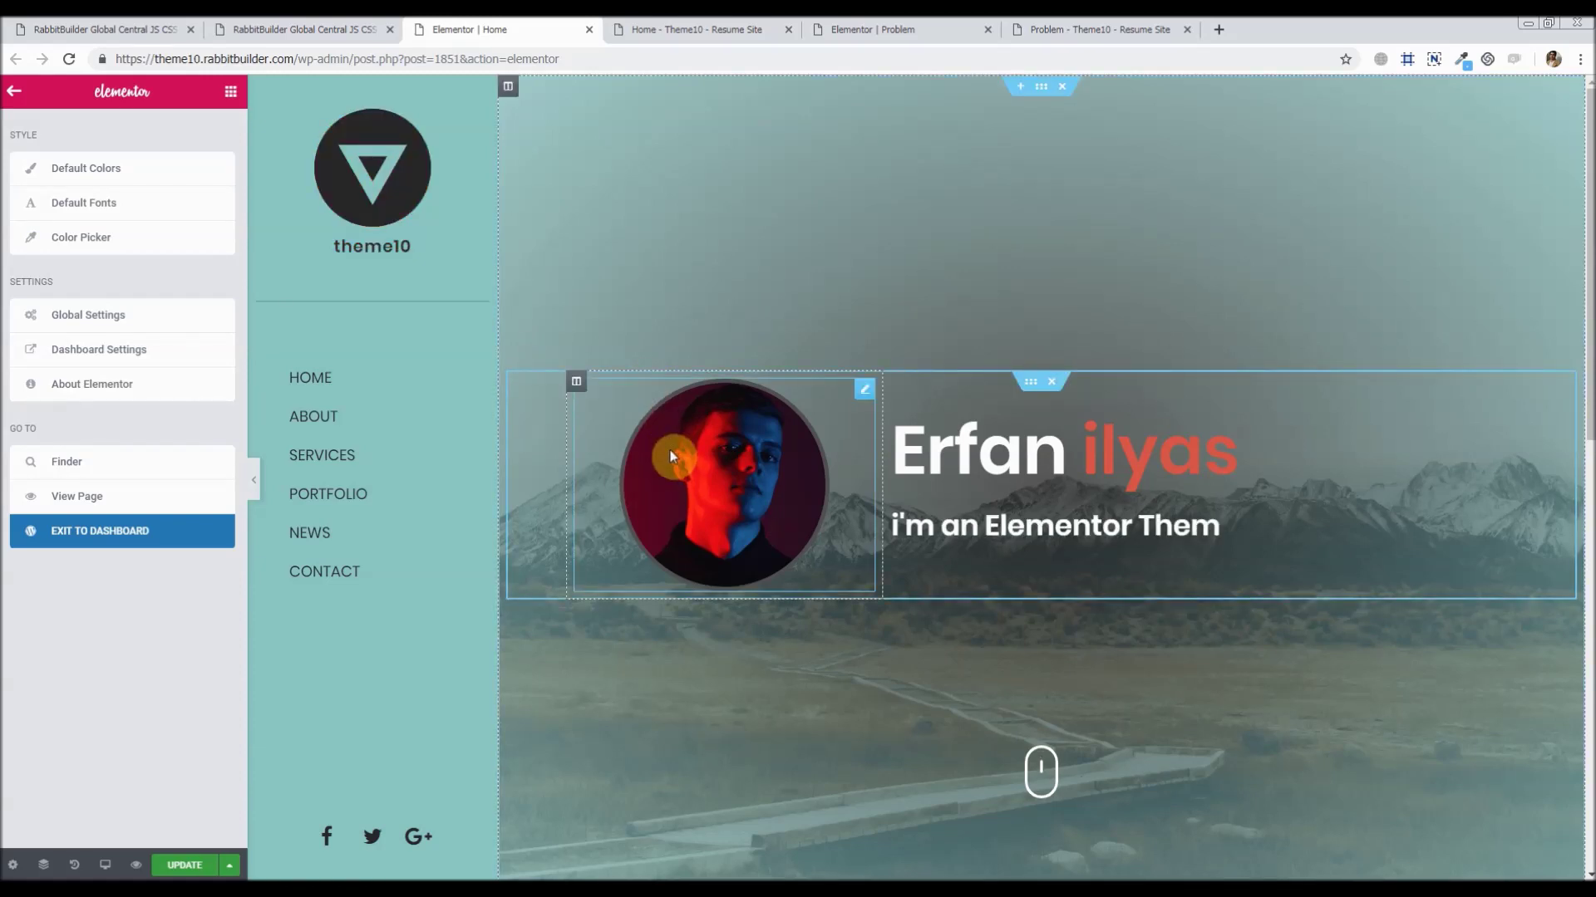
- Return to the Main Theme code and review it from the functions and mixins down to the variables section
click(331, 21)
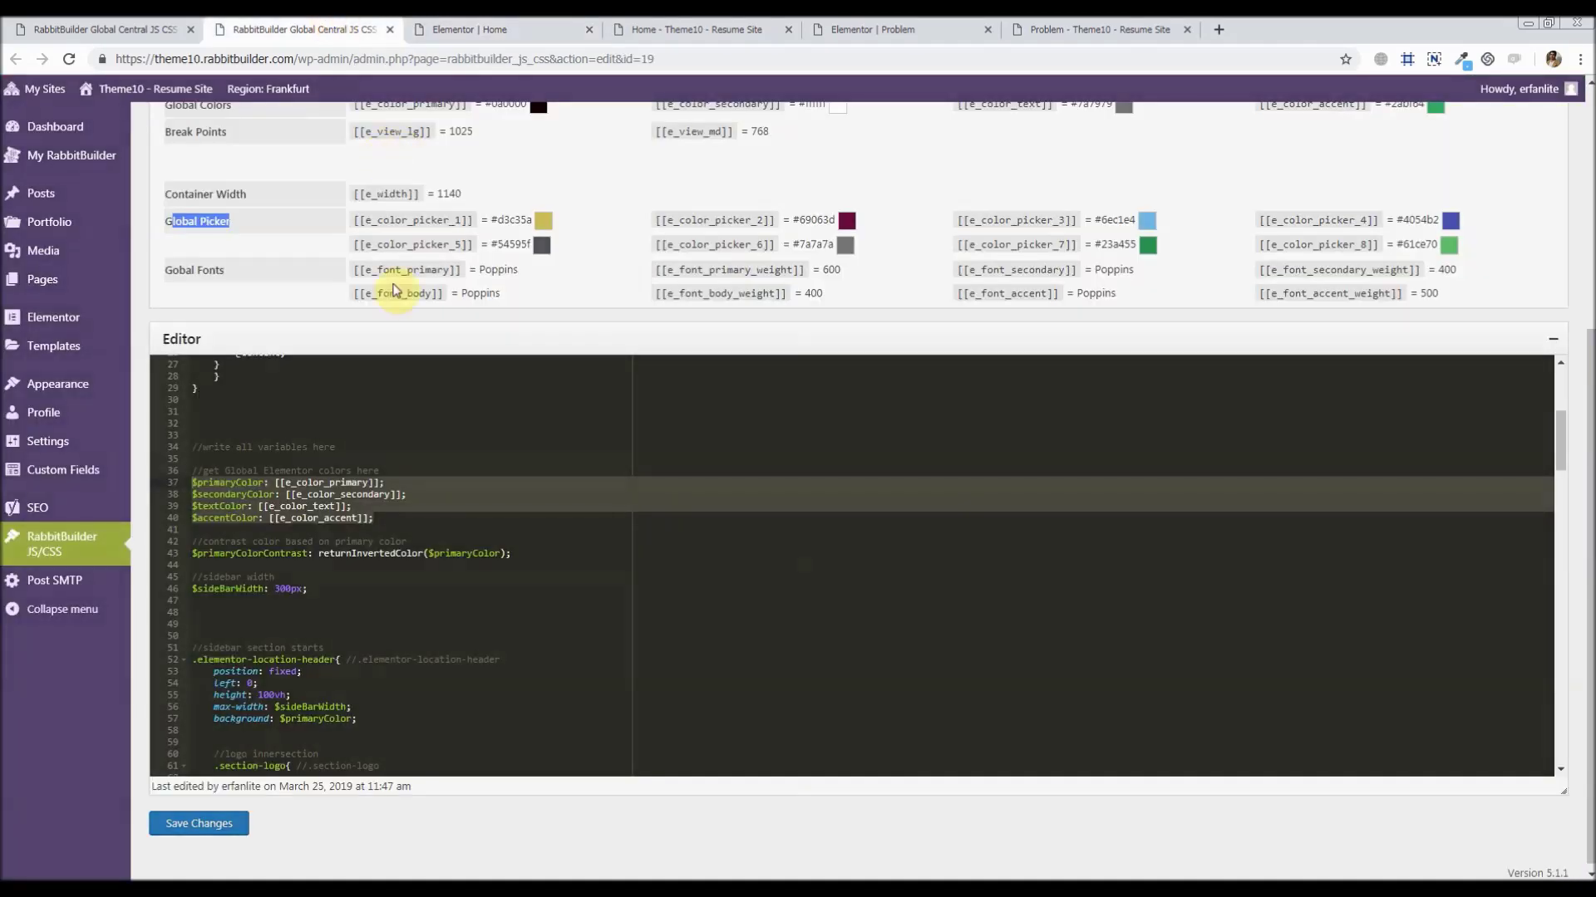
scroll(441, 516, up, 5)
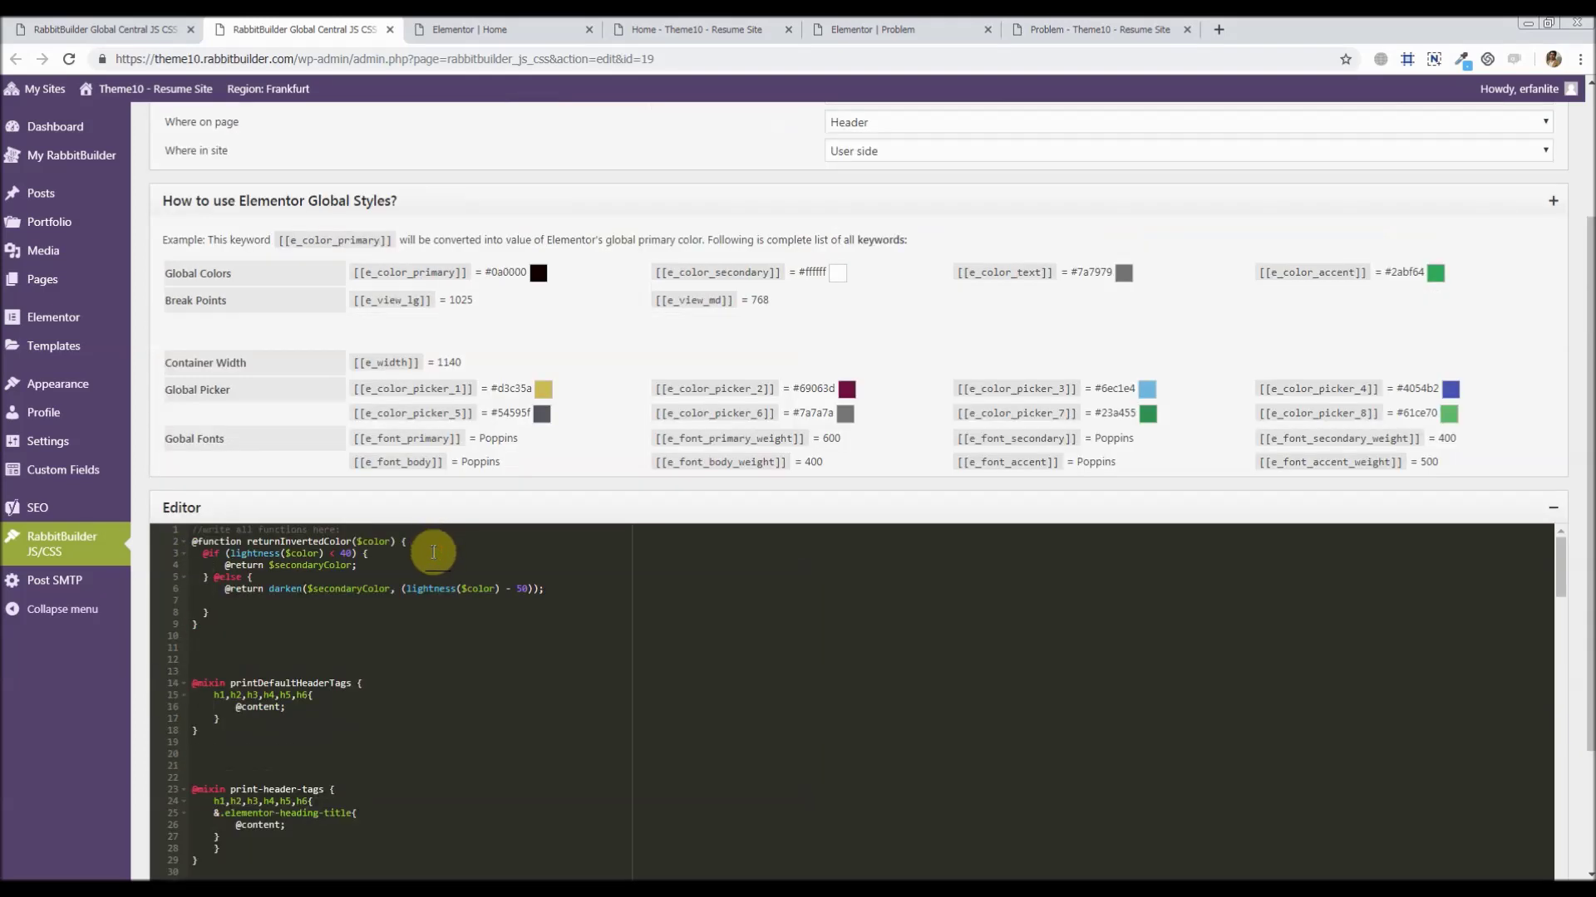
scroll(11, 712, down, 2)
drag(239, 469, 196, 349)
click(331, 471)
scroll(338, 474, down, 3)
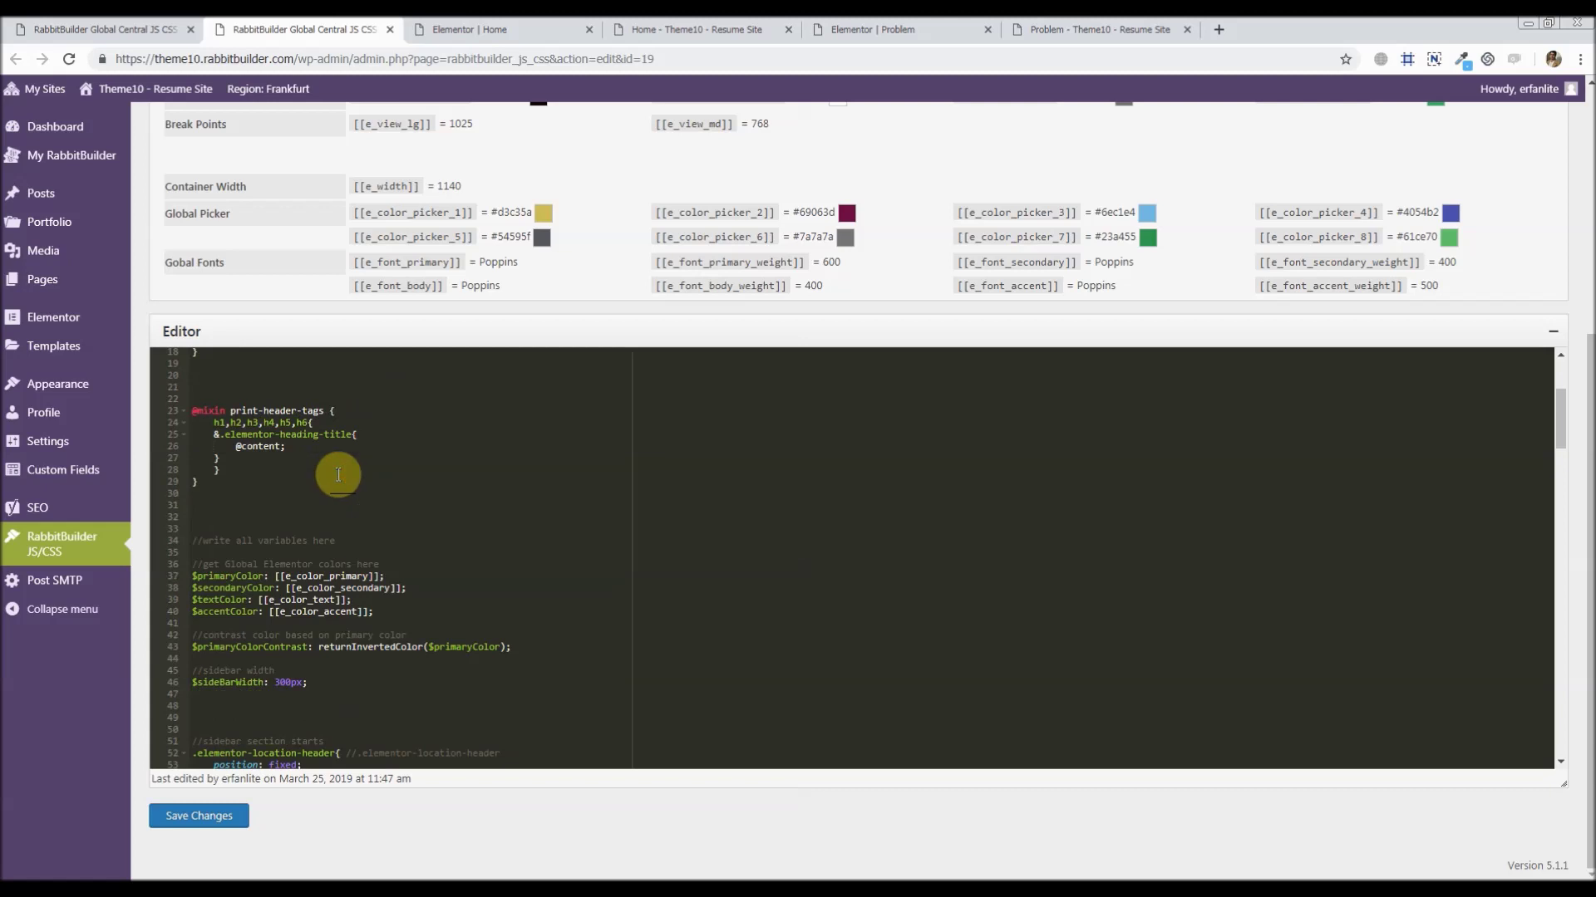
scroll(338, 474, down, 2)
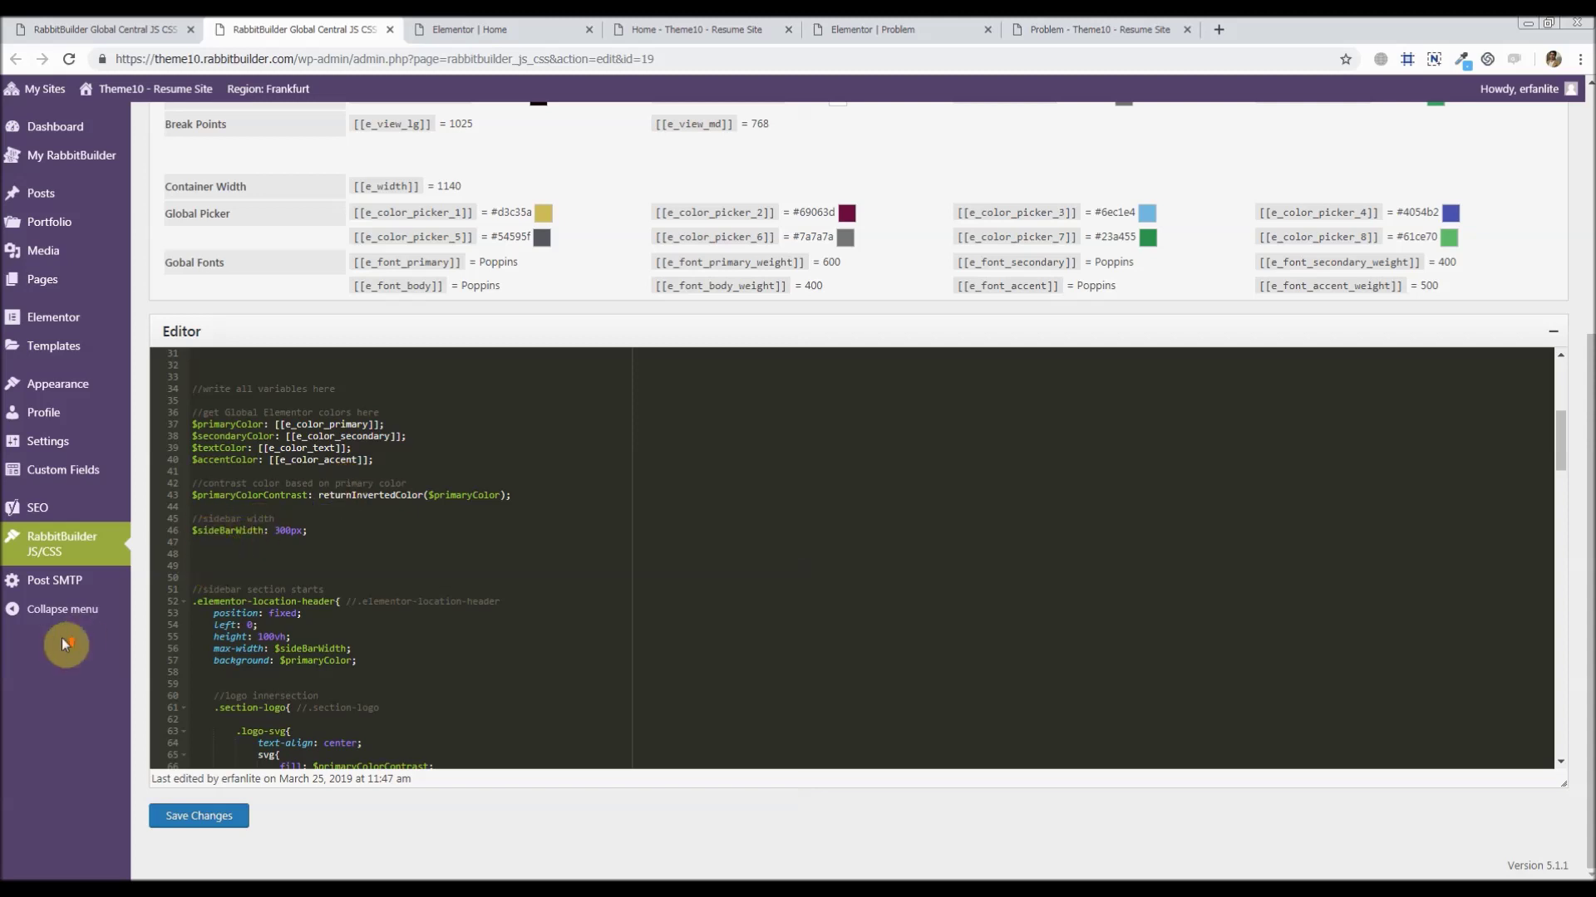
- Collapse the Elementor Global Styles keyword list above the editor and view the global color variables in the code
scroll(65, 645, up, 2)
scroll(66, 645, up, 1)
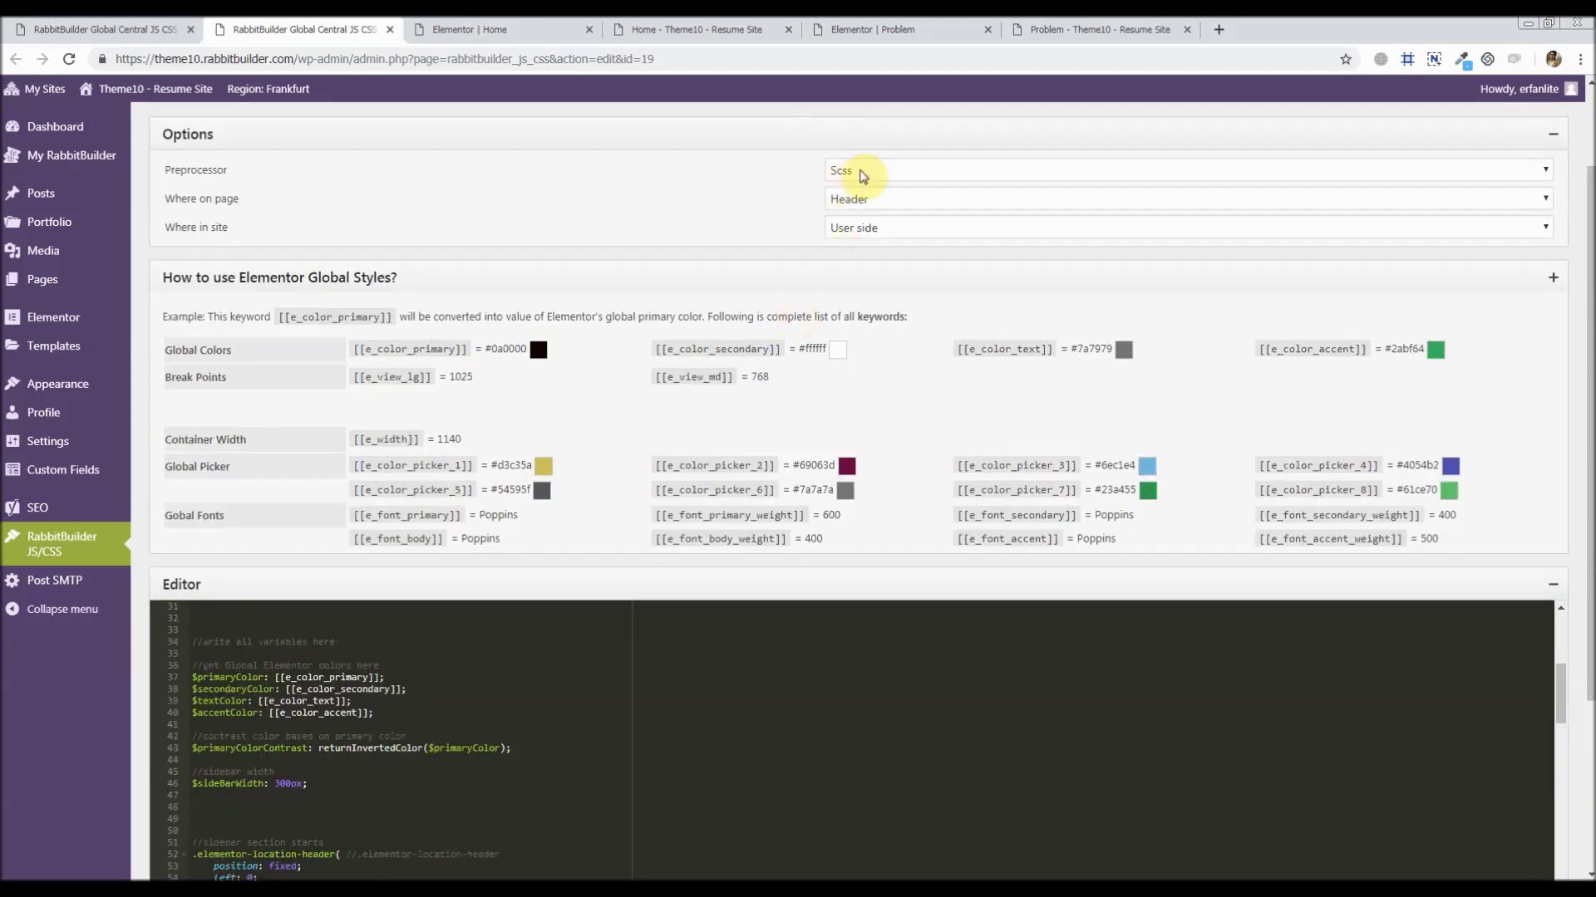
click(523, 282)
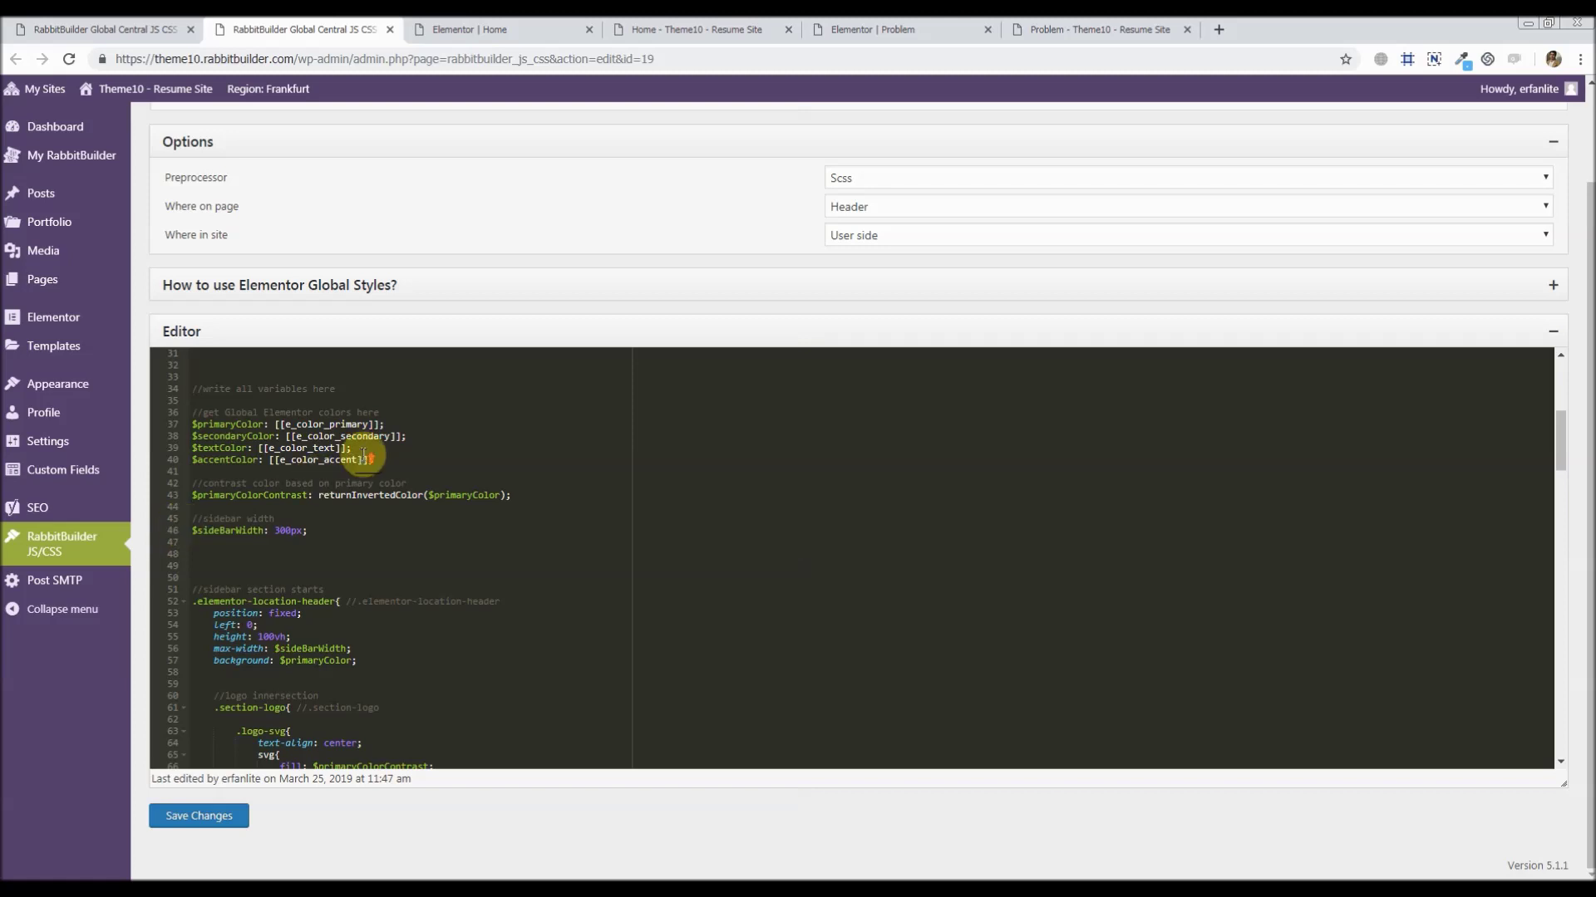
scroll(363, 454, up, 1)
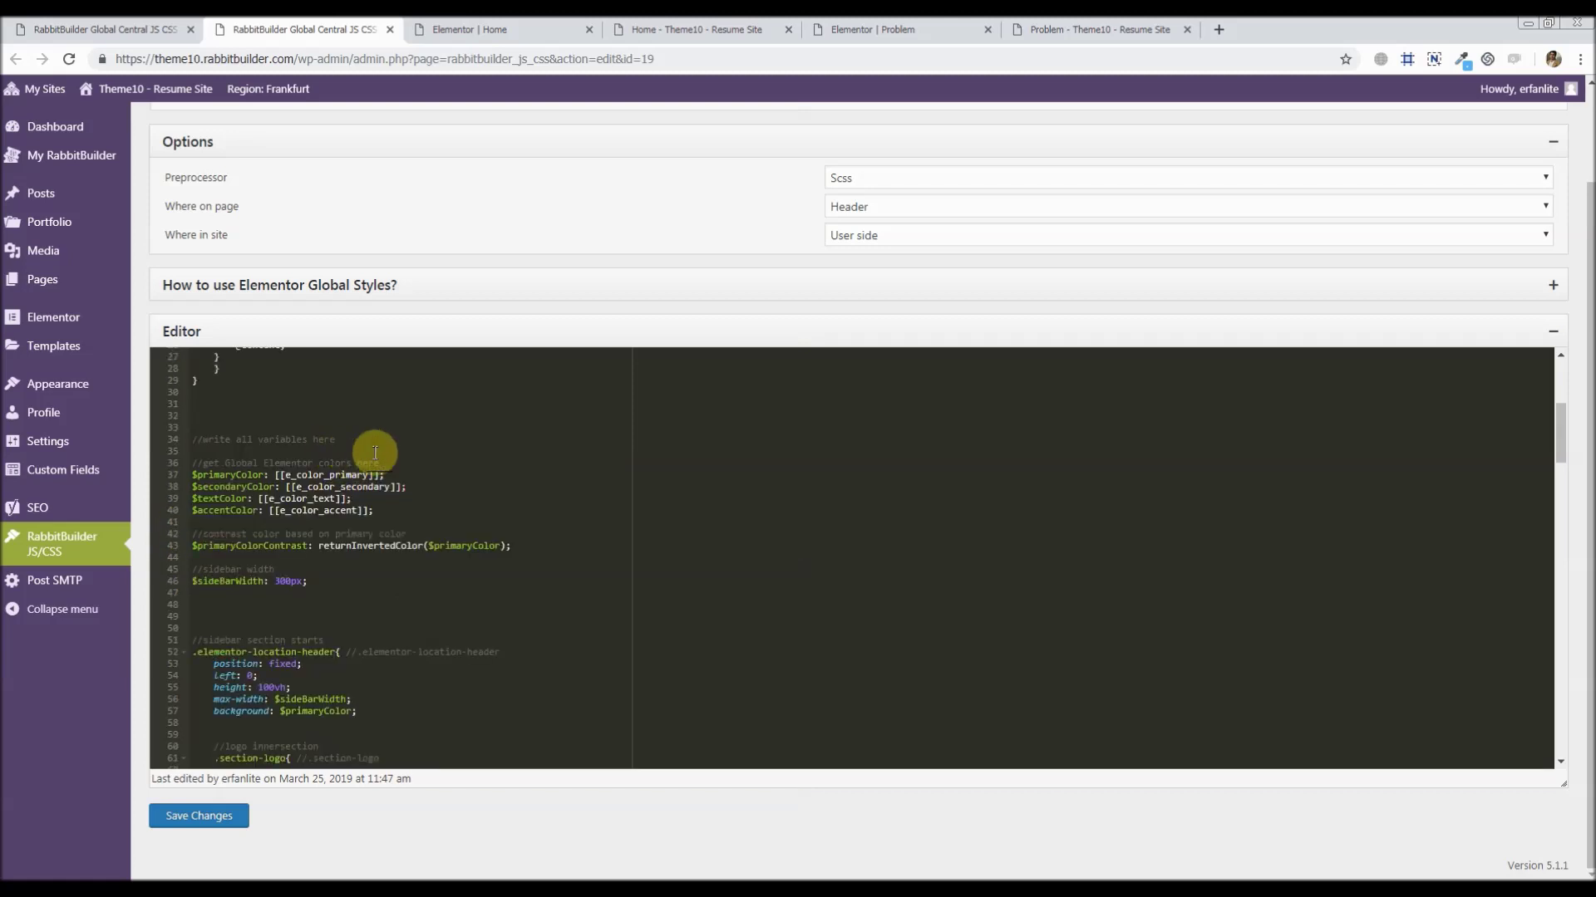
click(400, 500)
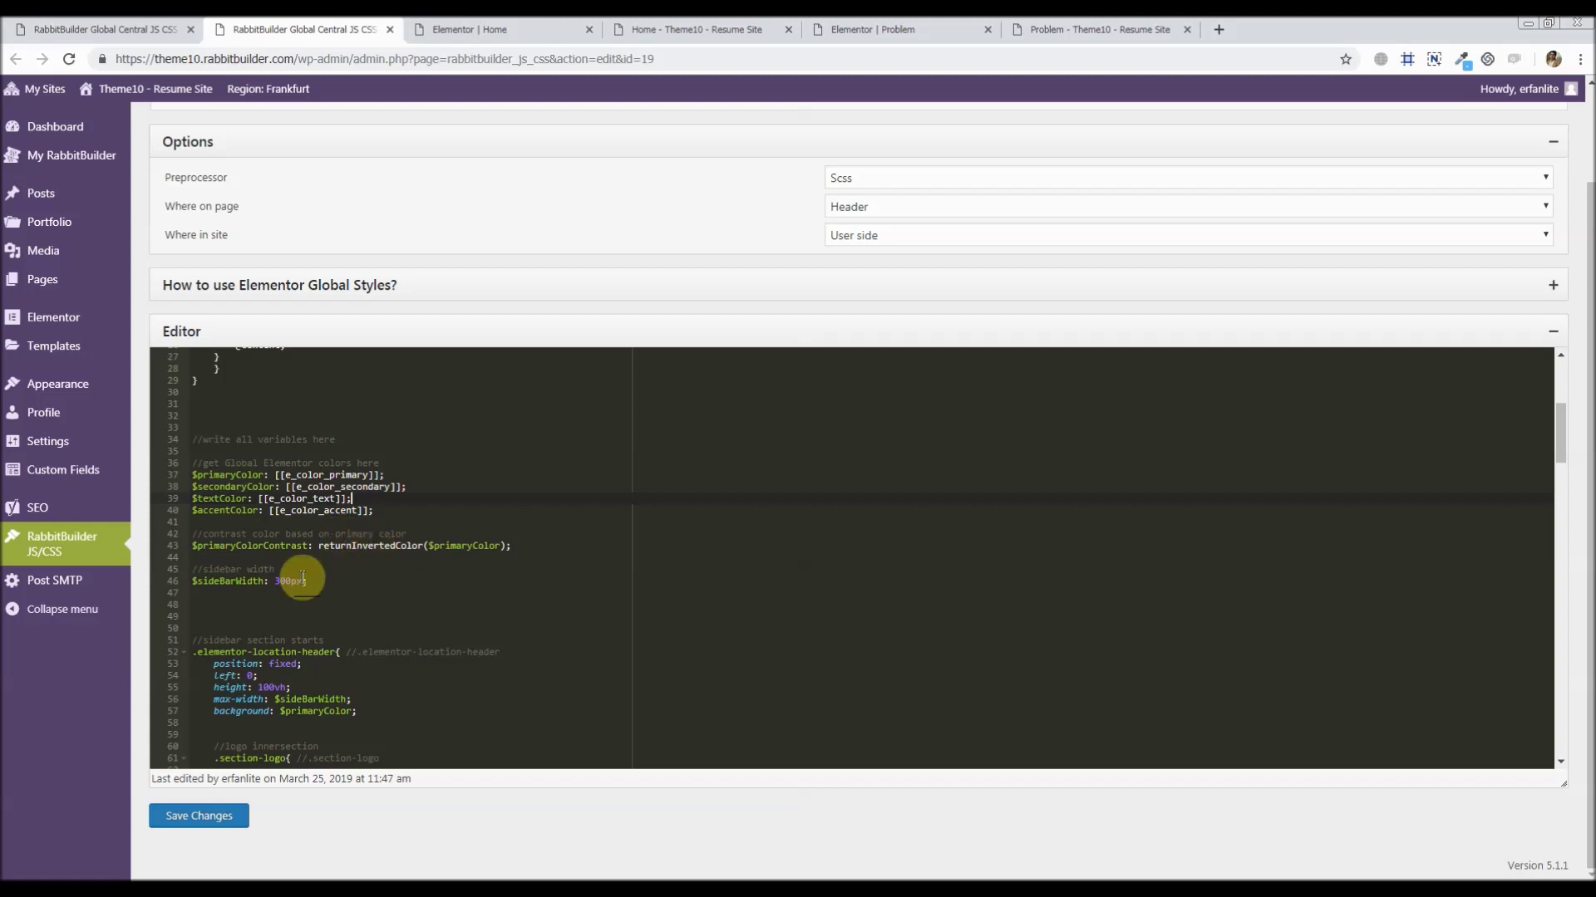
scroll(303, 579, down, 1)
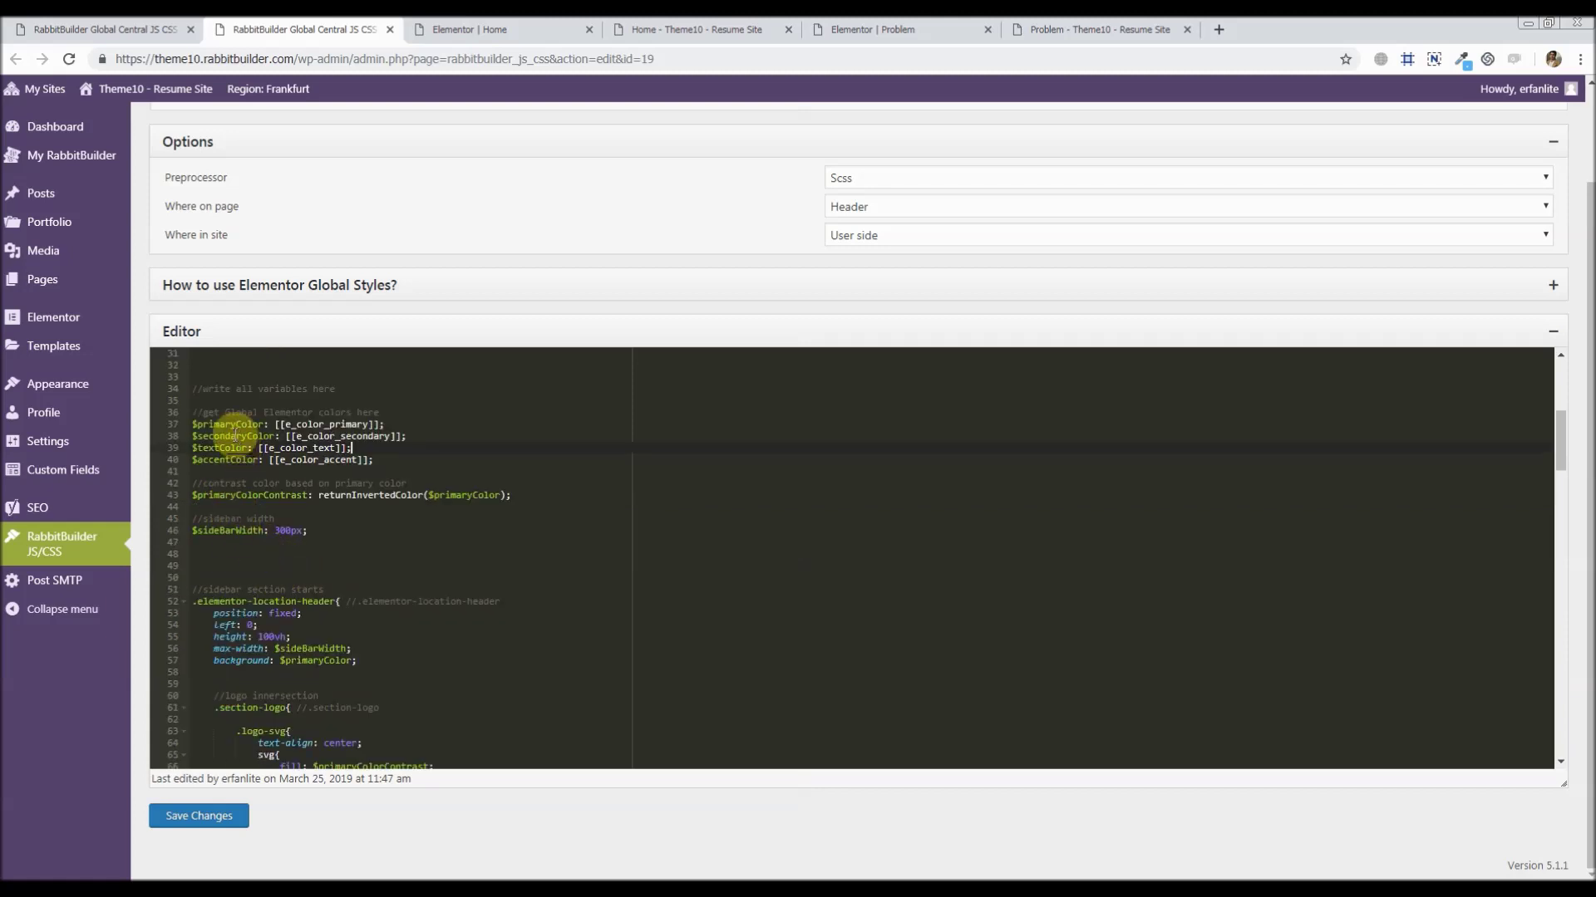
- Highlight the $primaryColor variable and its assigned [[e_color_primary]] keyword in the code
double_click(231, 426)
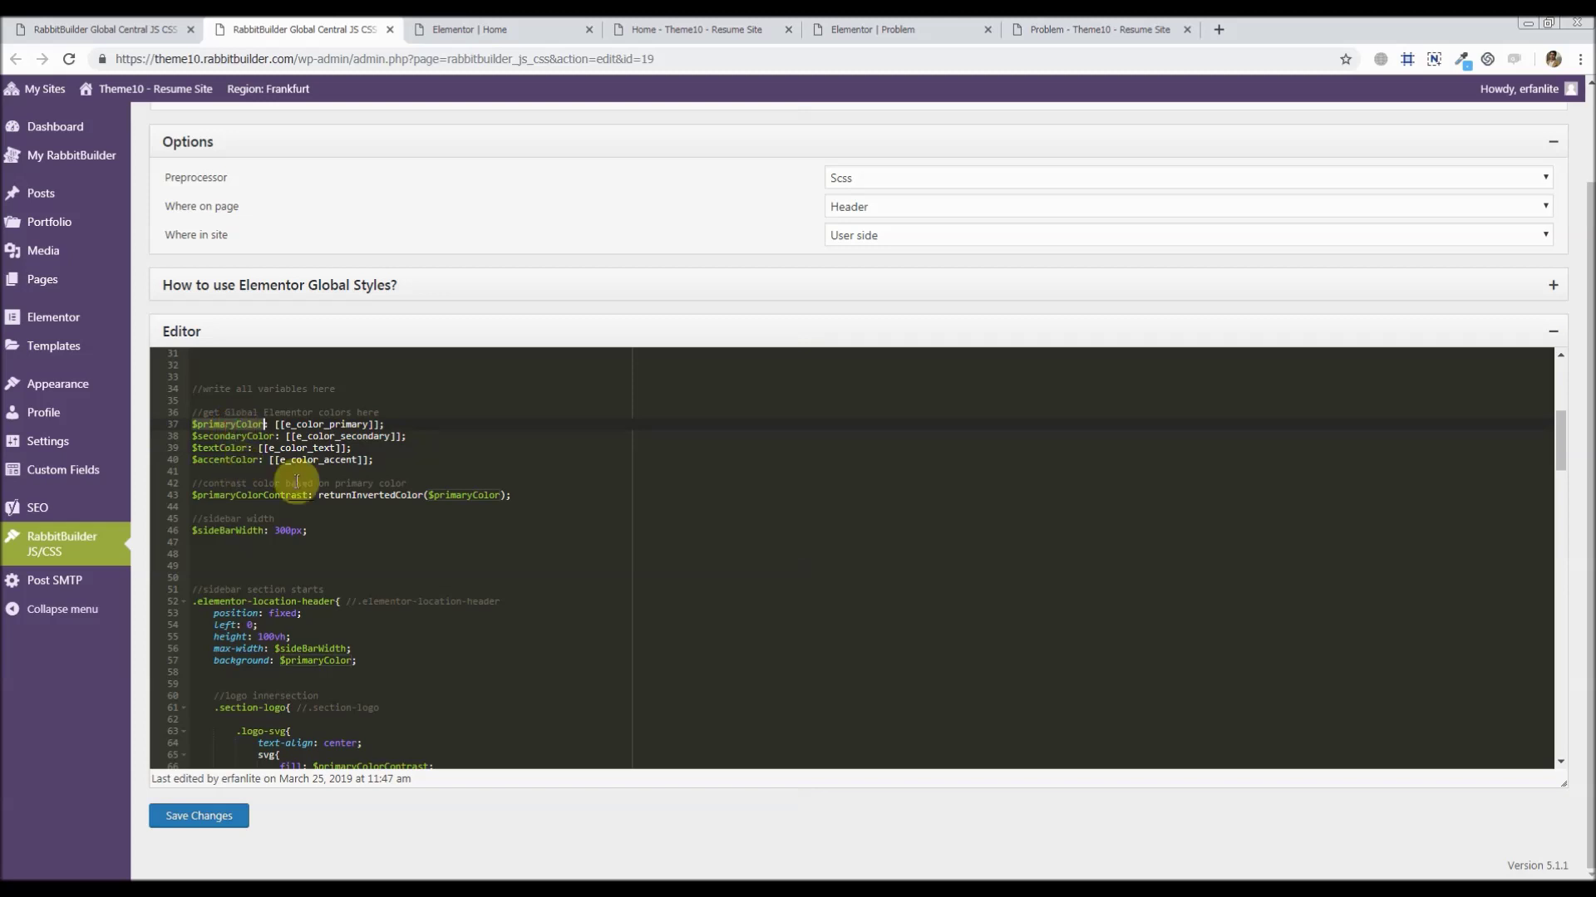
click(225, 448)
drag(263, 425, 373, 425)
click(222, 435)
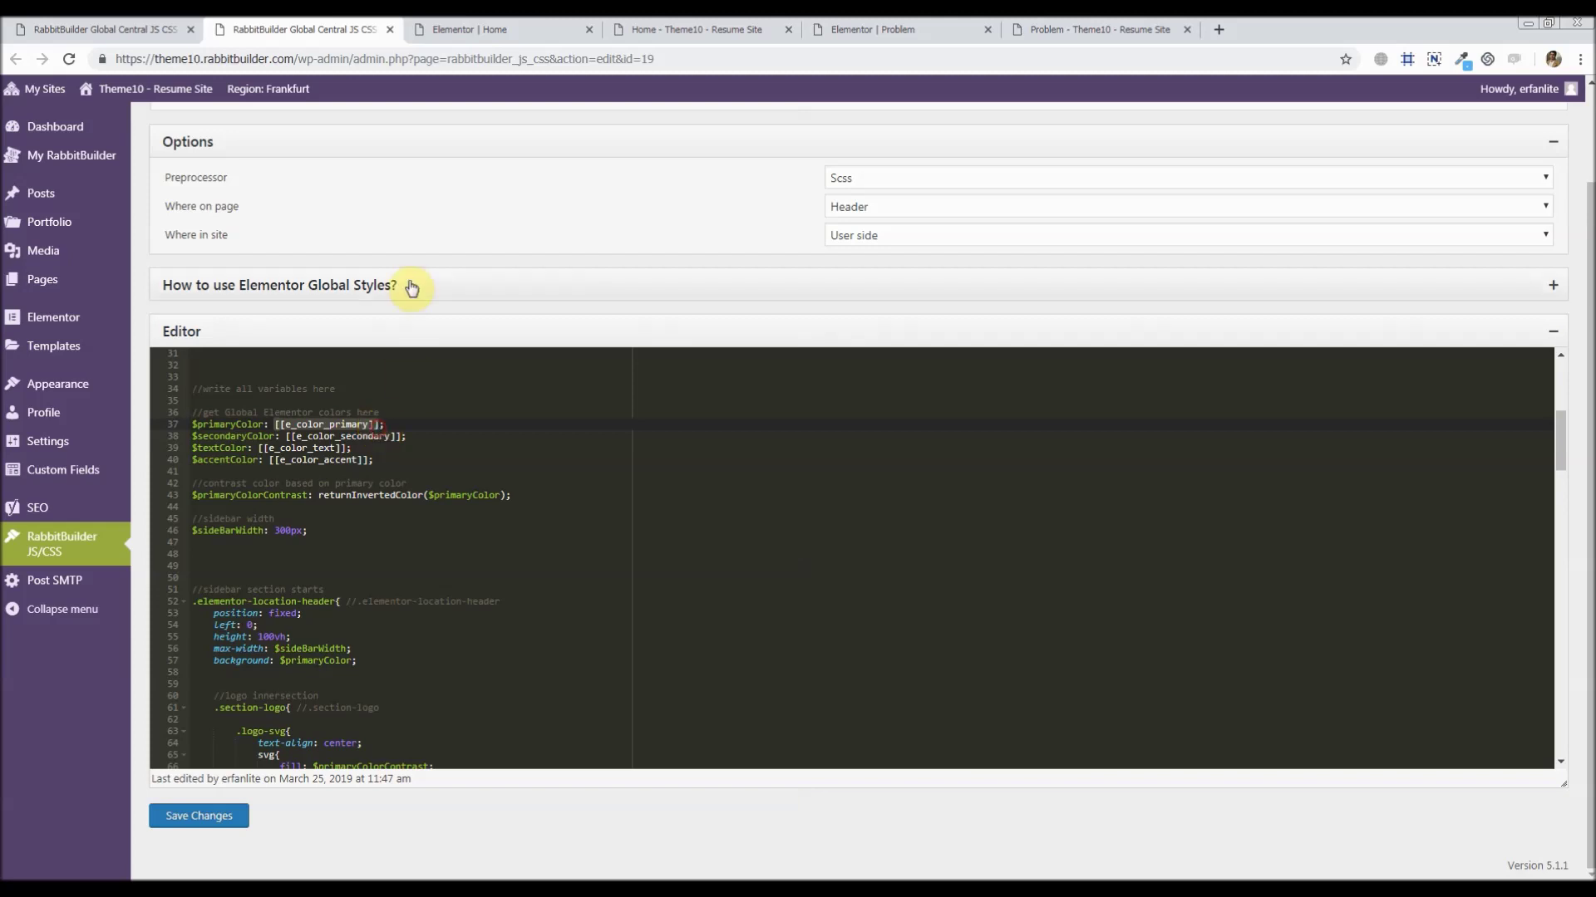
- Expand the Elementor Global Styles keyword list, highlight the primary color keyword under Global Colors, and collapse the list again
click(375, 285)
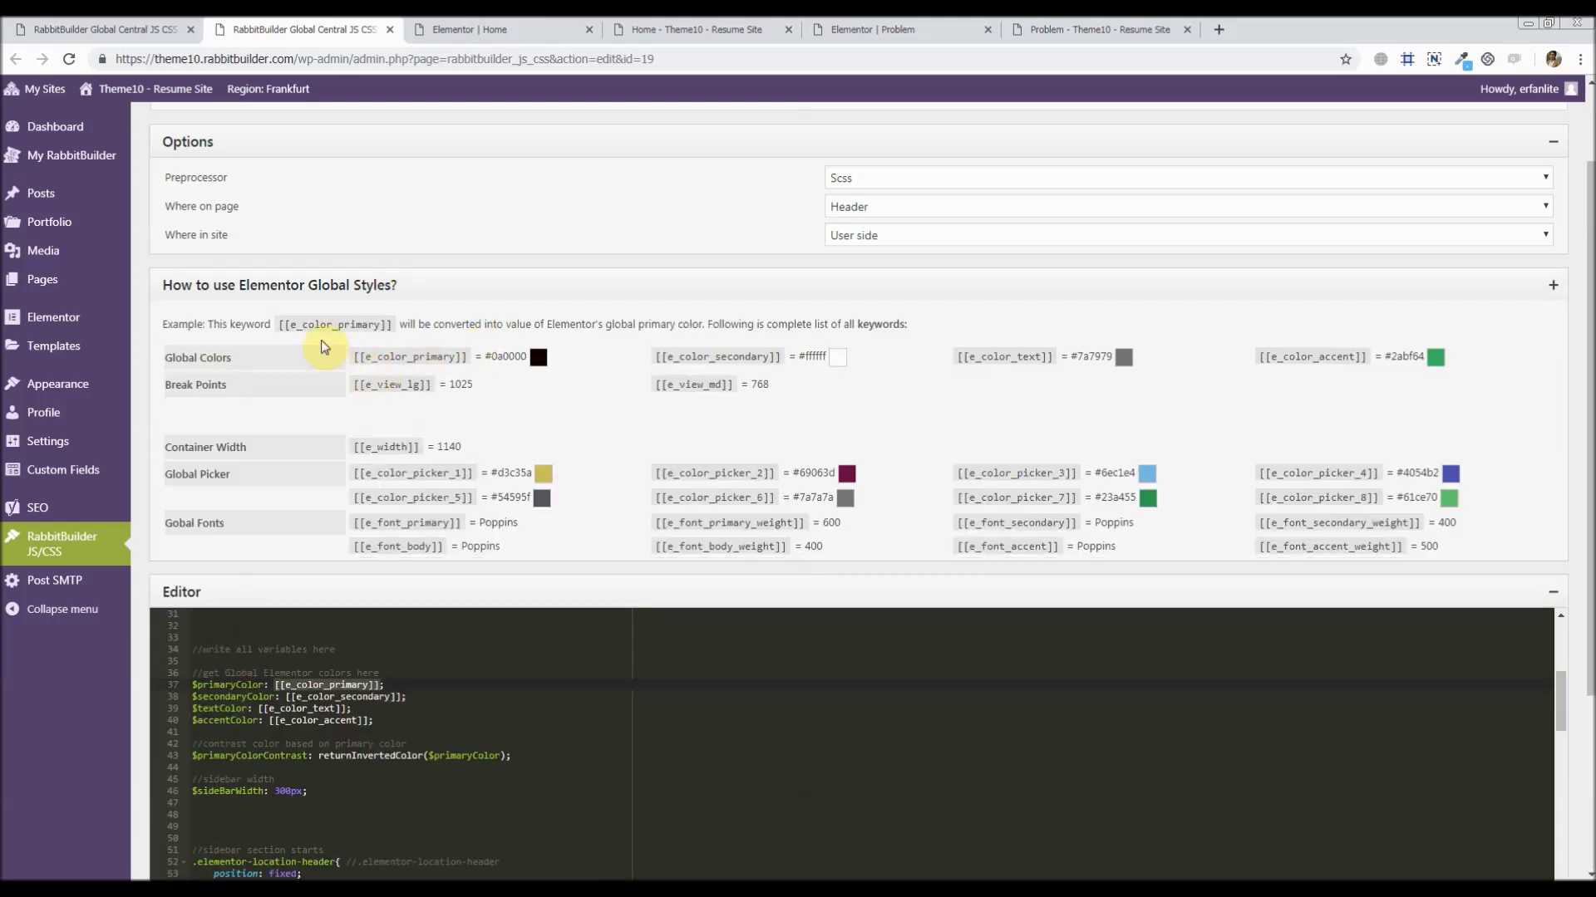
drag(355, 356, 472, 360)
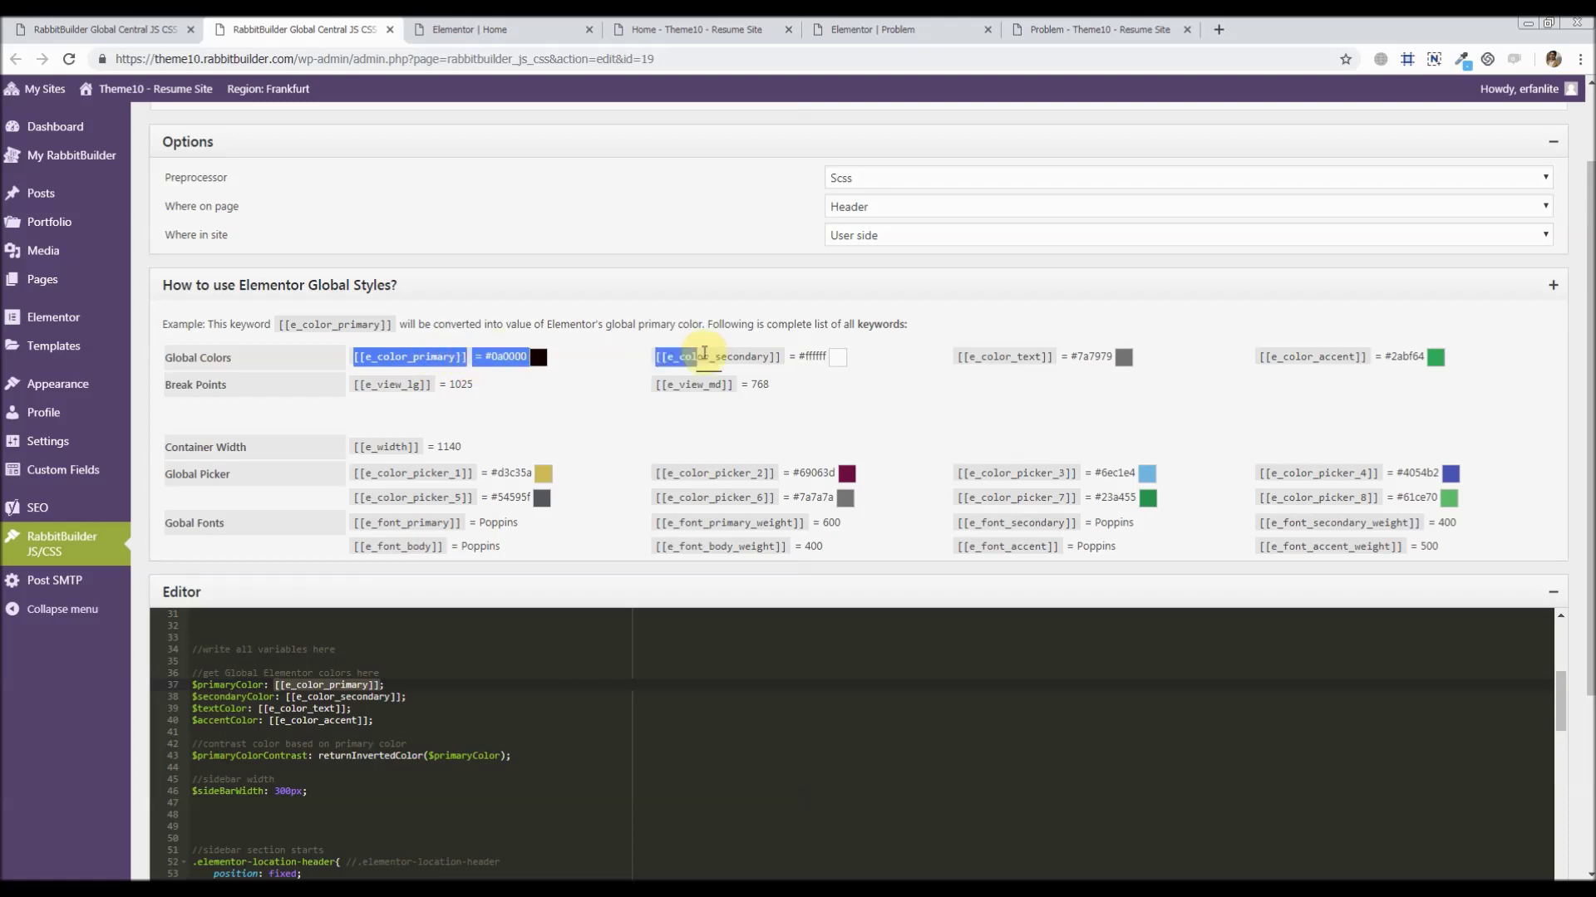
click(360, 283)
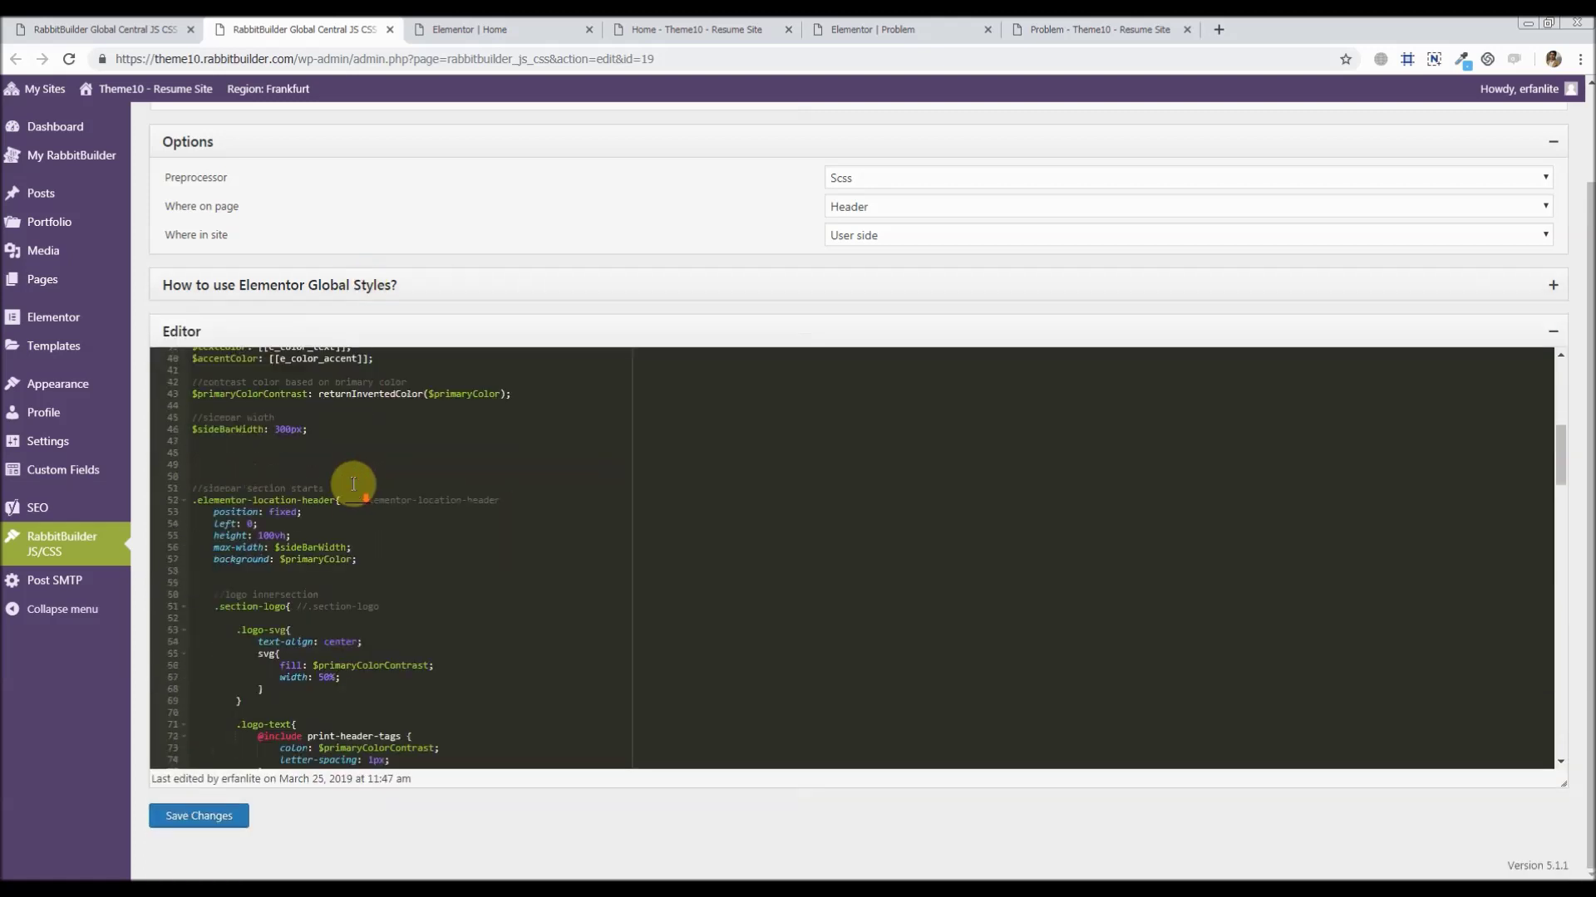
- Examine the .elementor-location-header sidebar rule, highlighting the background property and its $primaryColor value
scroll(371, 541, down, 2)
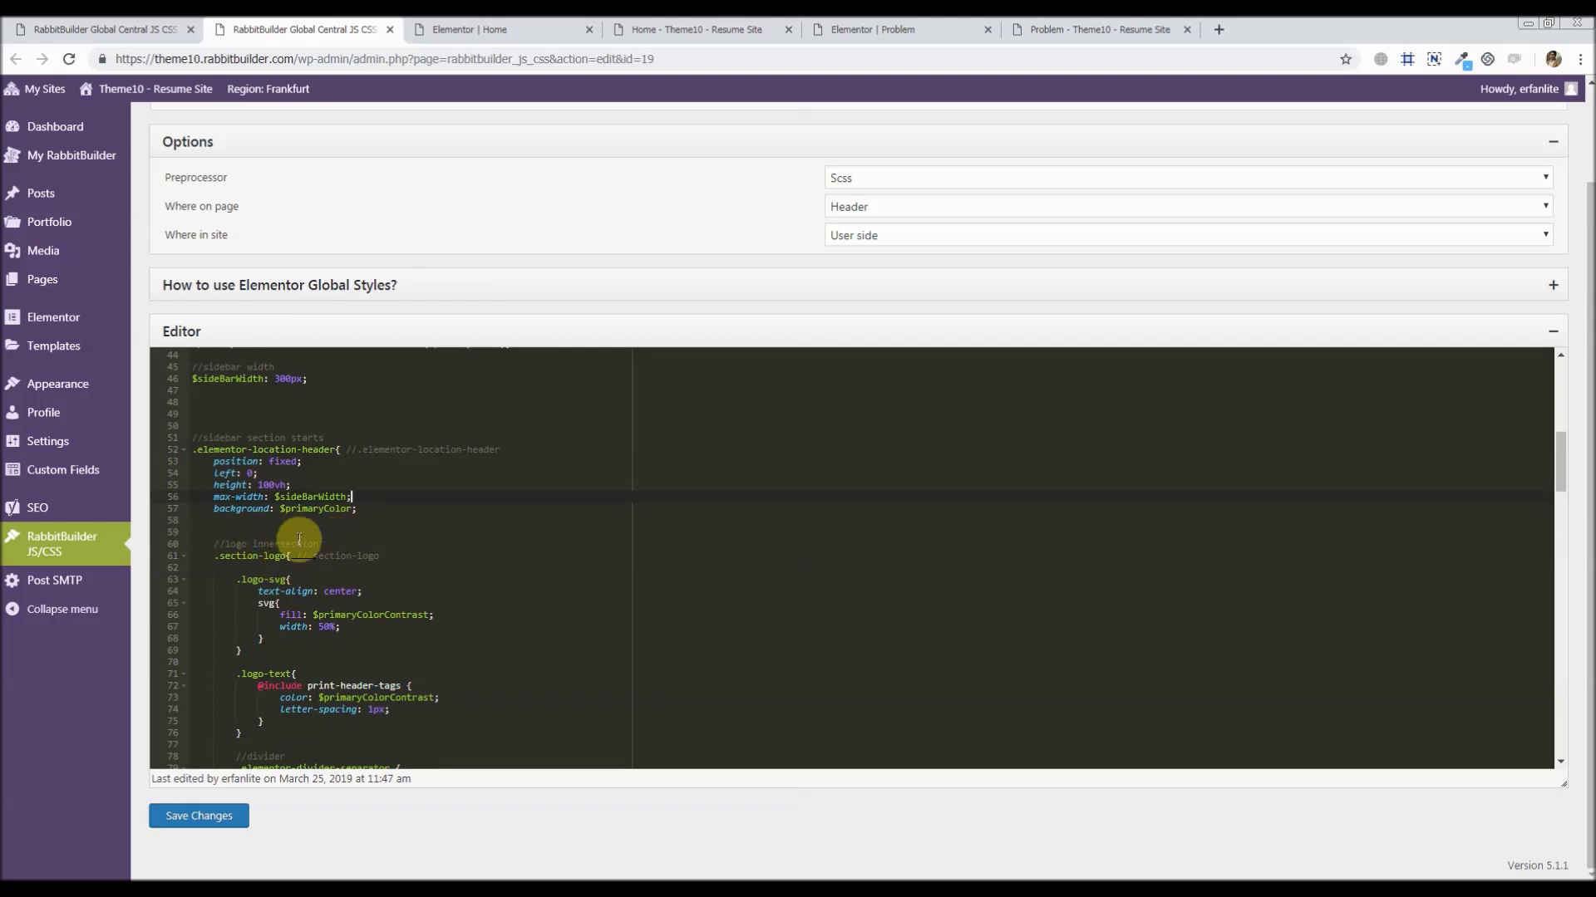
scroll(299, 536, up, 1)
scroll(260, 510, down, 1)
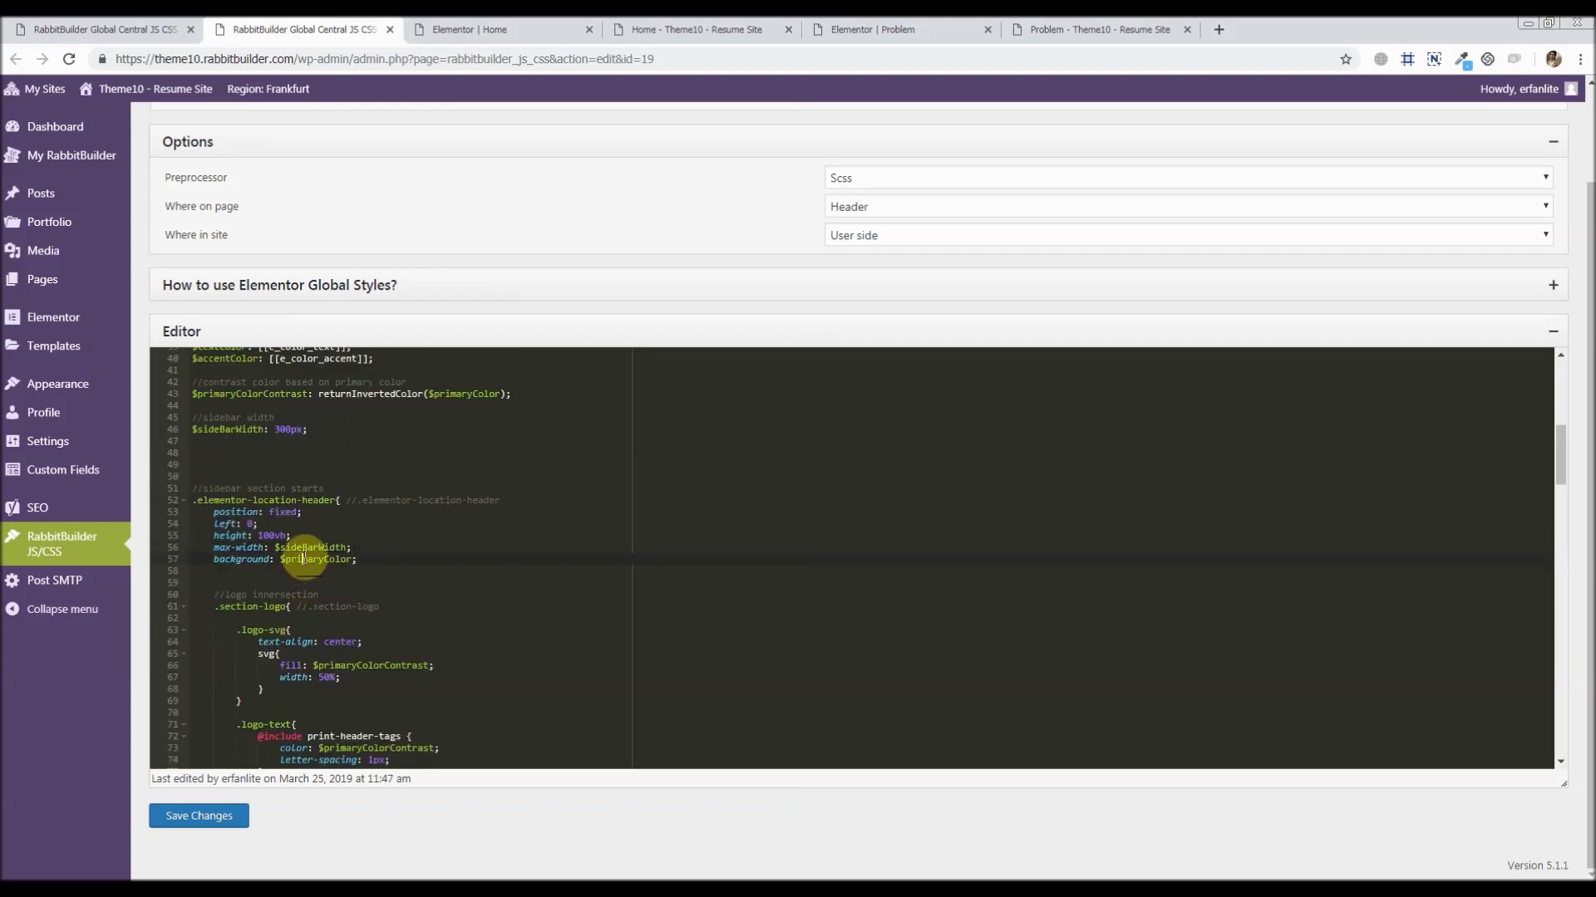
double_click(306, 559)
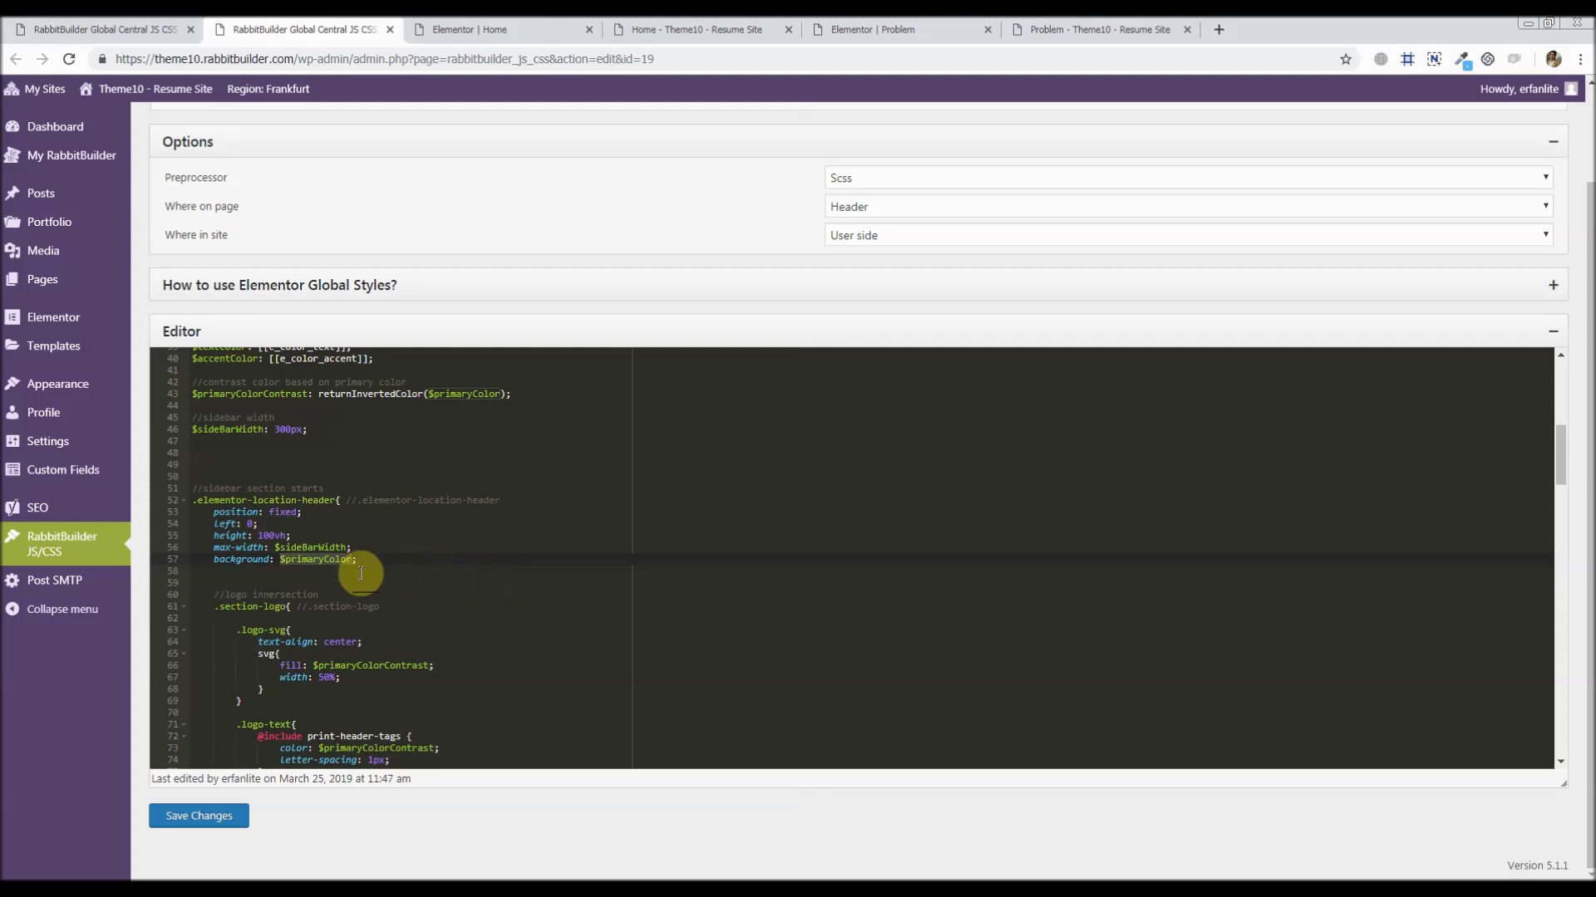
scroll(356, 570, down, 1)
click(244, 509)
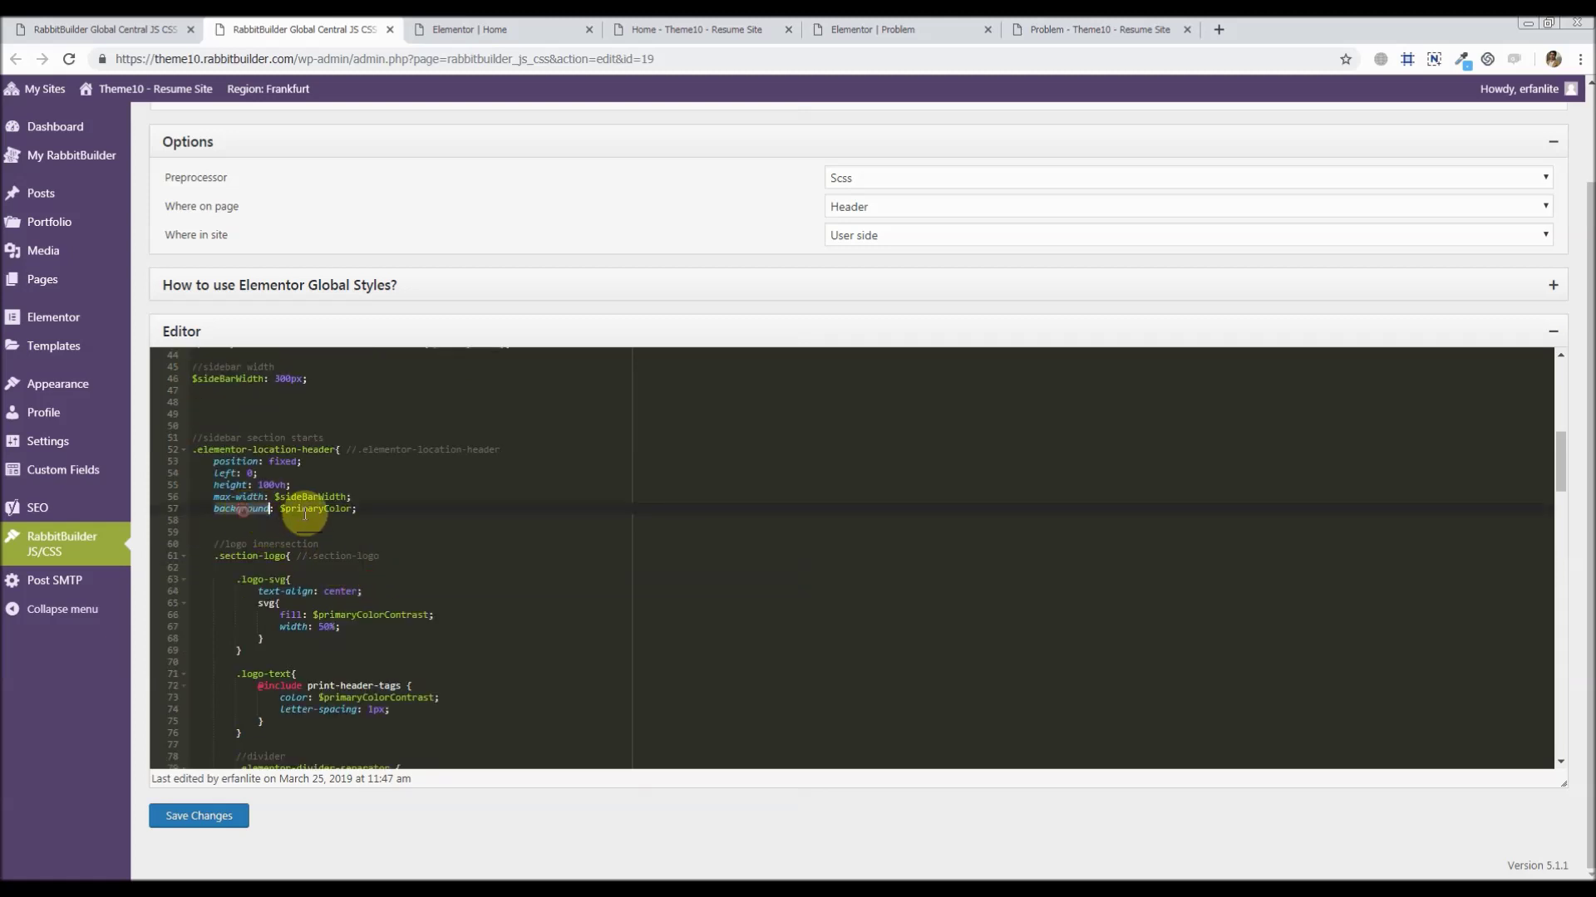
click(353, 510)
scroll(364, 551, up, 2)
scroll(354, 551, up, 1)
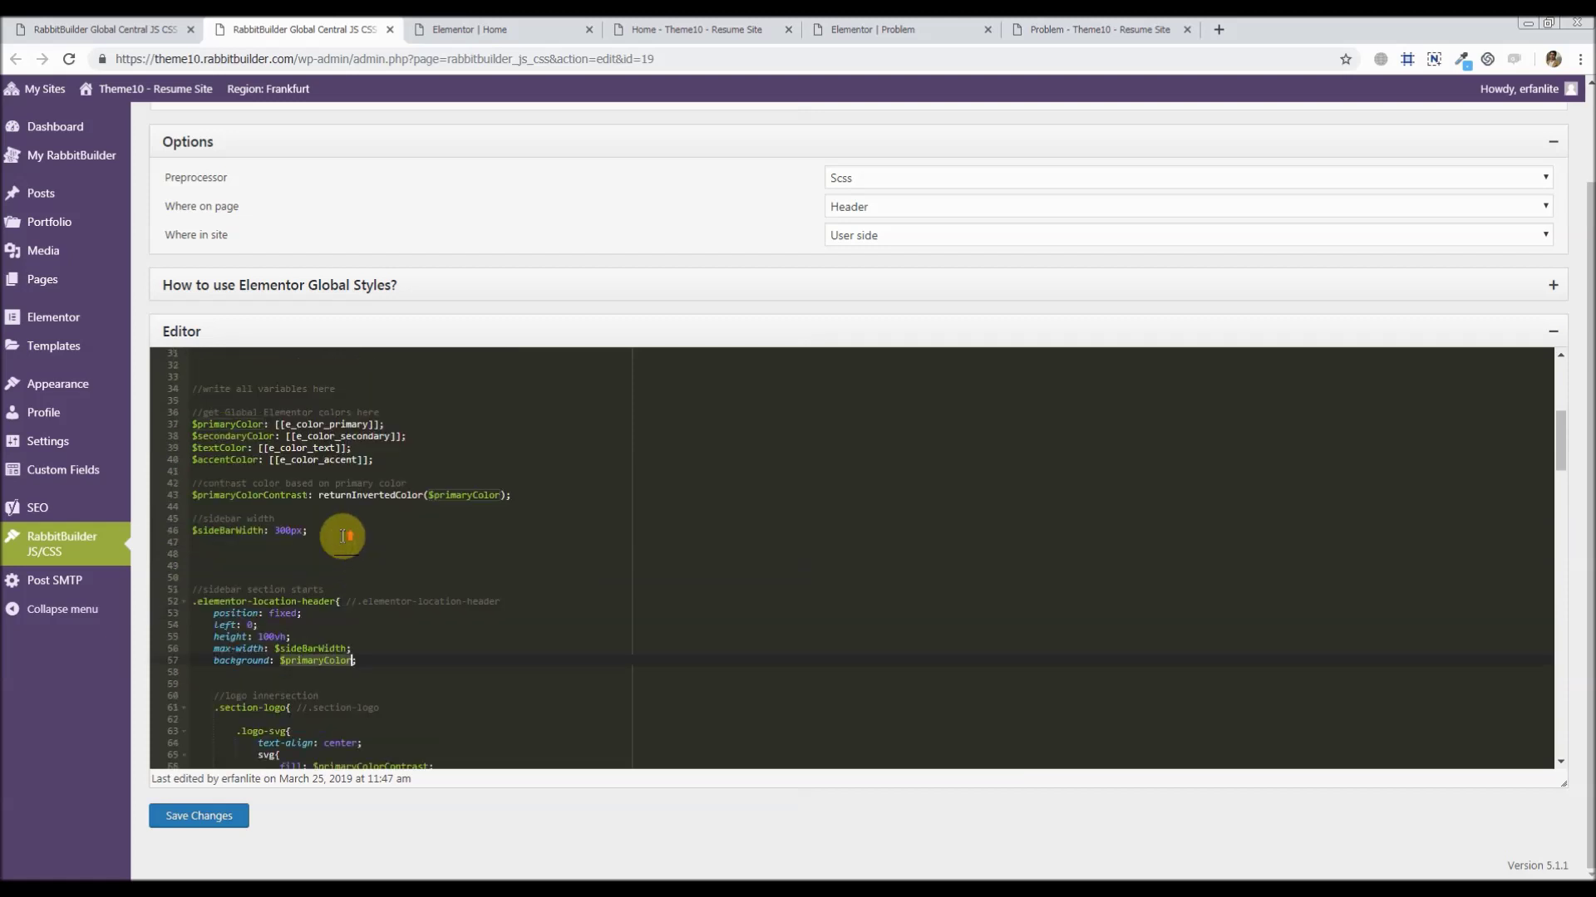
- Trace $primaryColor back to its e_color_primary keyword and highlight the returnInvertedColor function at the start of the code
click(225, 425)
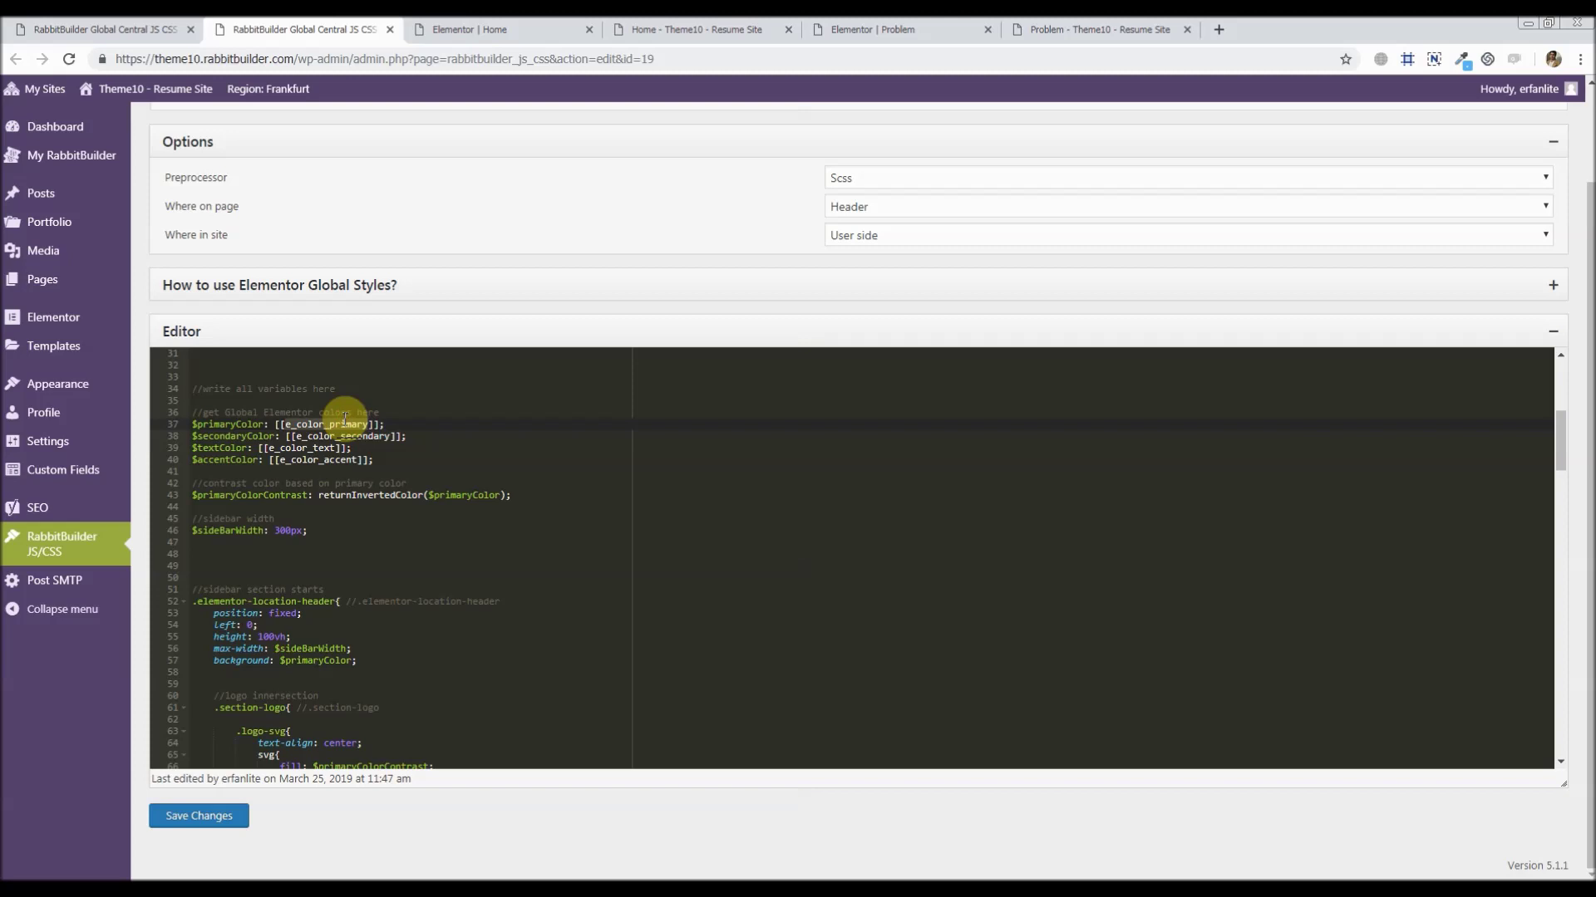
scroll(348, 488, up, 3)
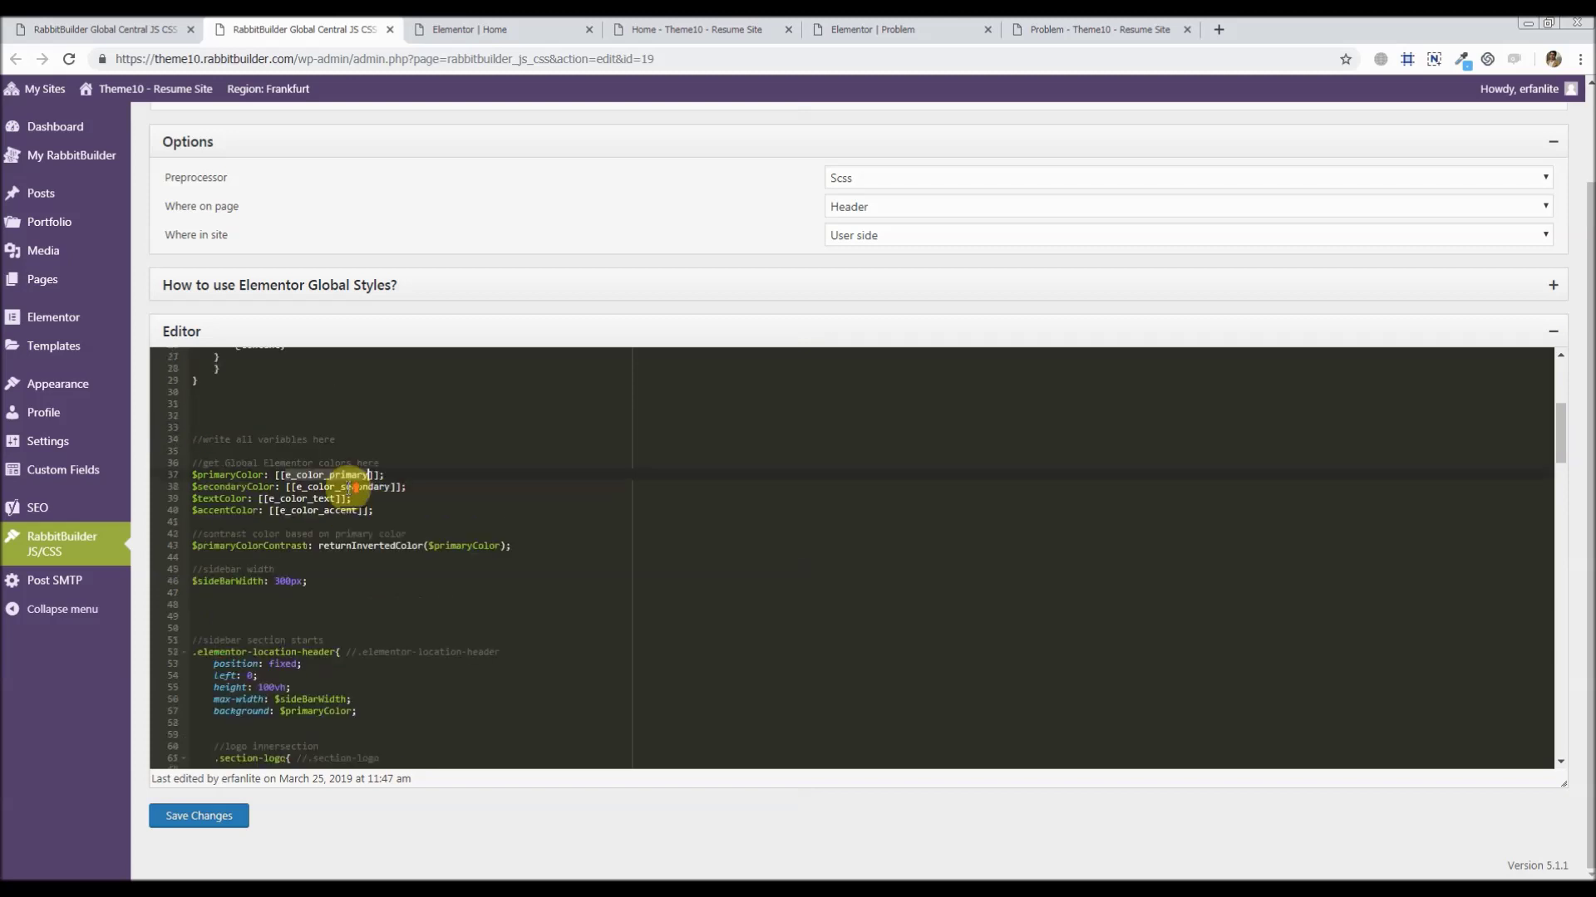
scroll(348, 488, up, 6)
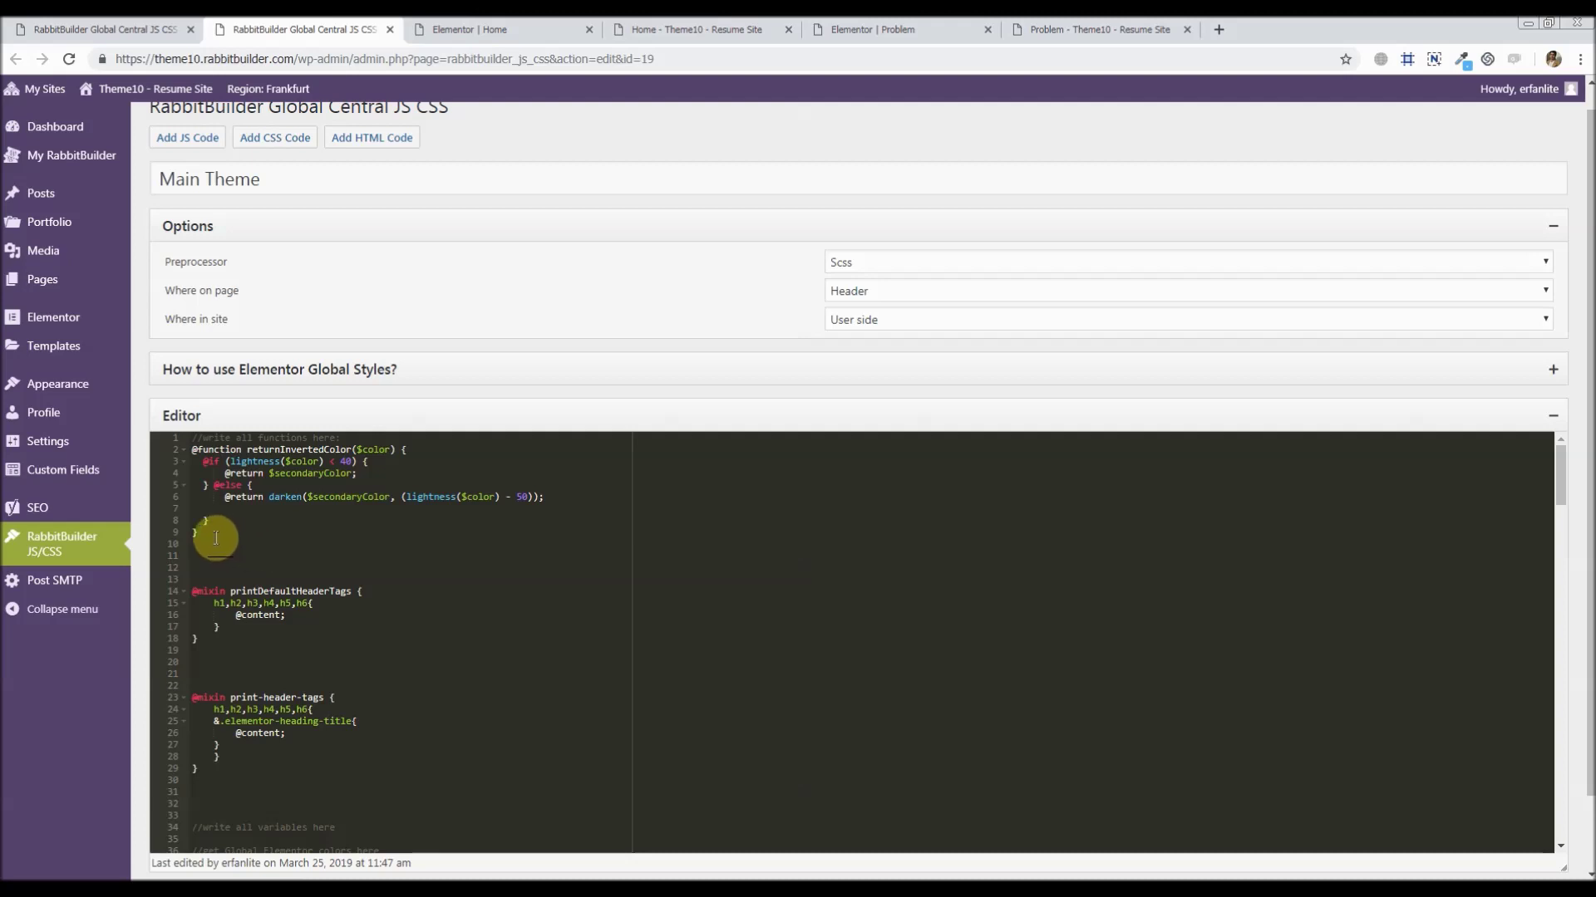
double_click(299, 449)
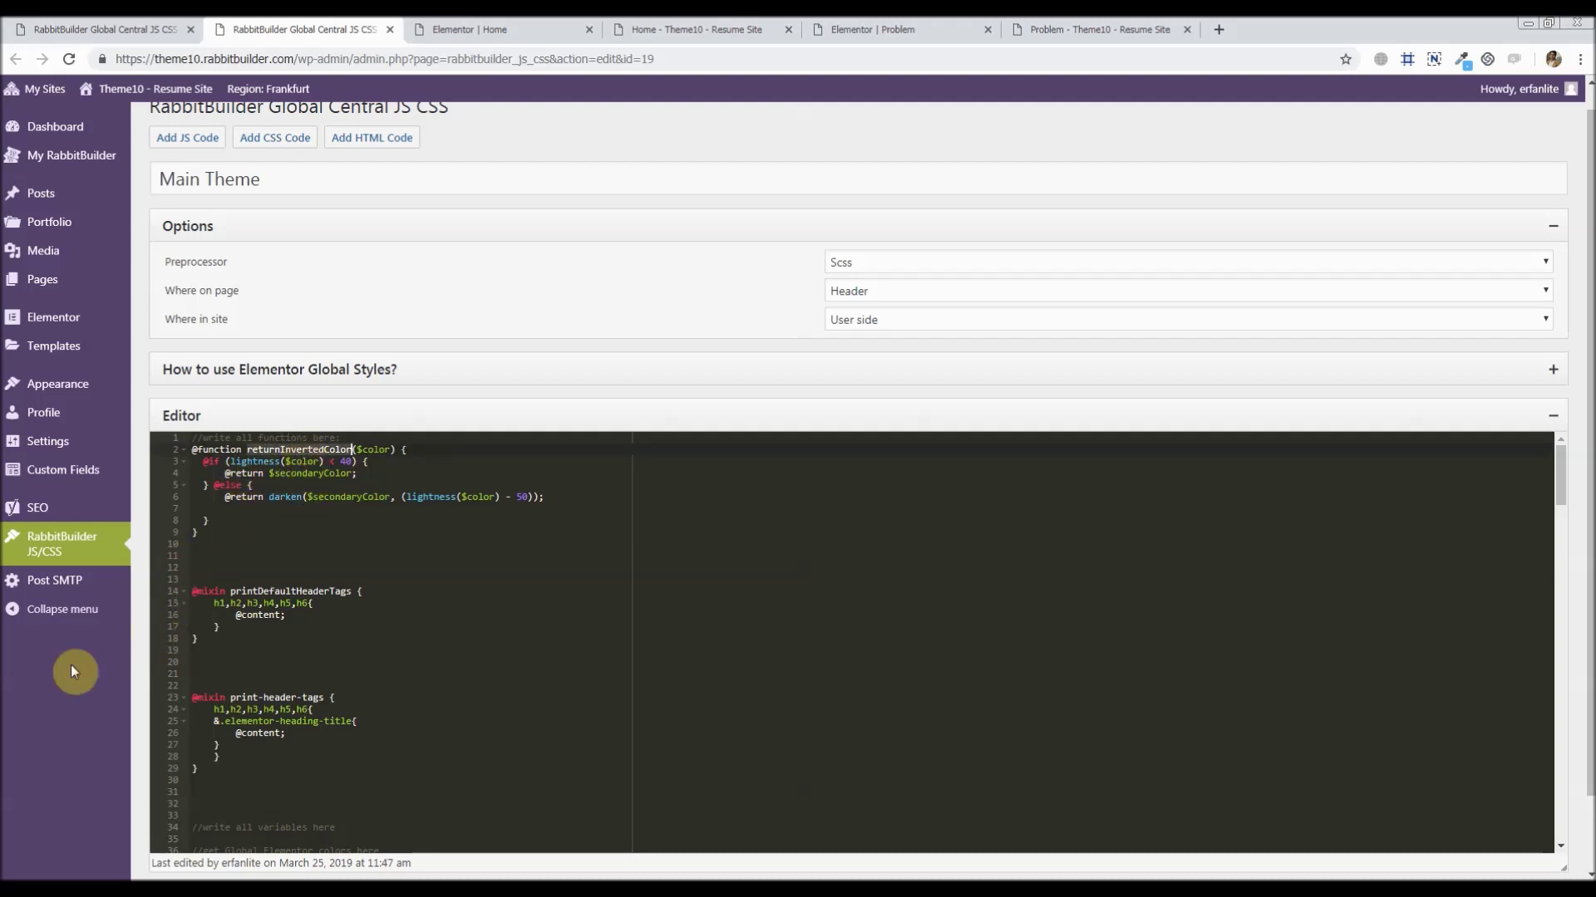
scroll(266, 597, down, 1)
- Switch to the Home page's Elementor editor and open the Default Colors settings
click(540, 30)
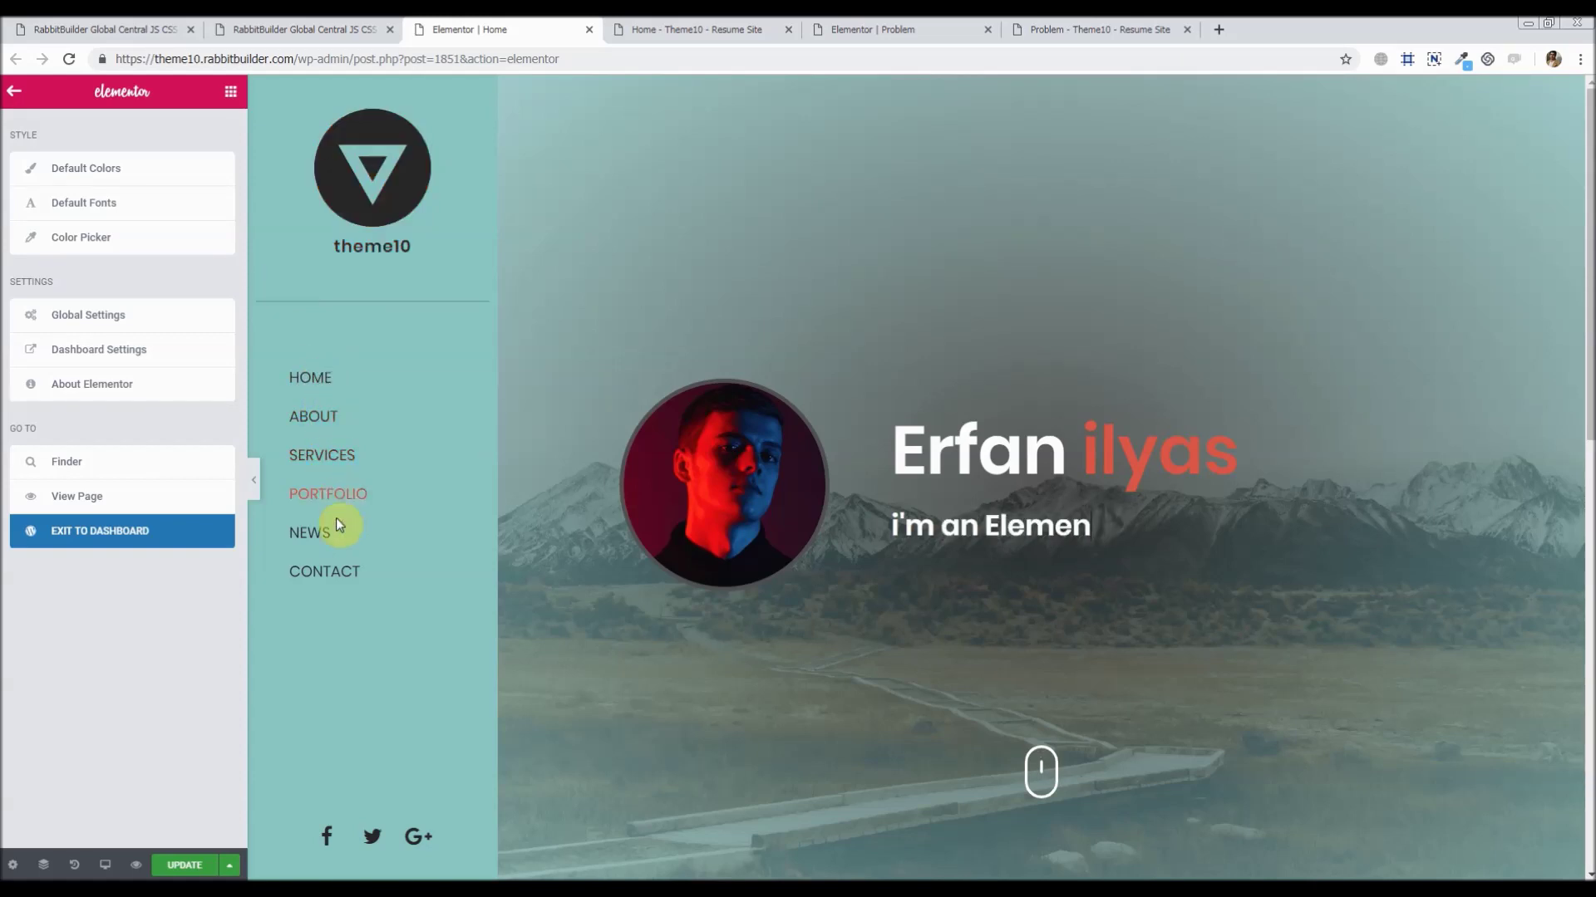
click(15, 93)
click(18, 98)
click(84, 169)
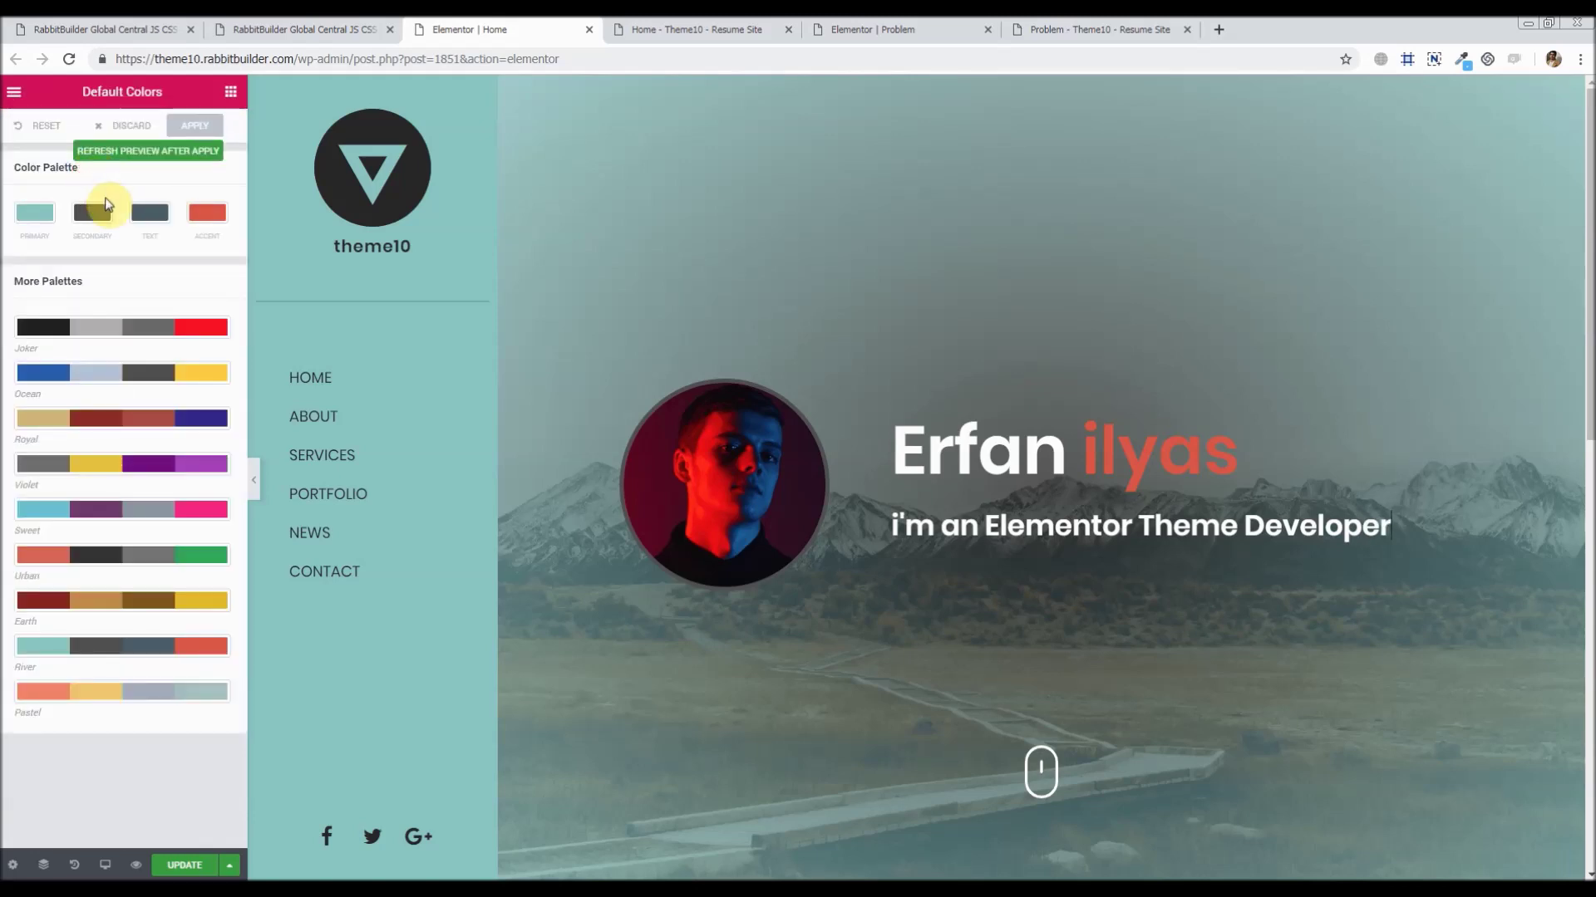
- Set the palette's primary color to #ffadad and copy its hex code
click(33, 215)
drag(98, 268, 11, 241)
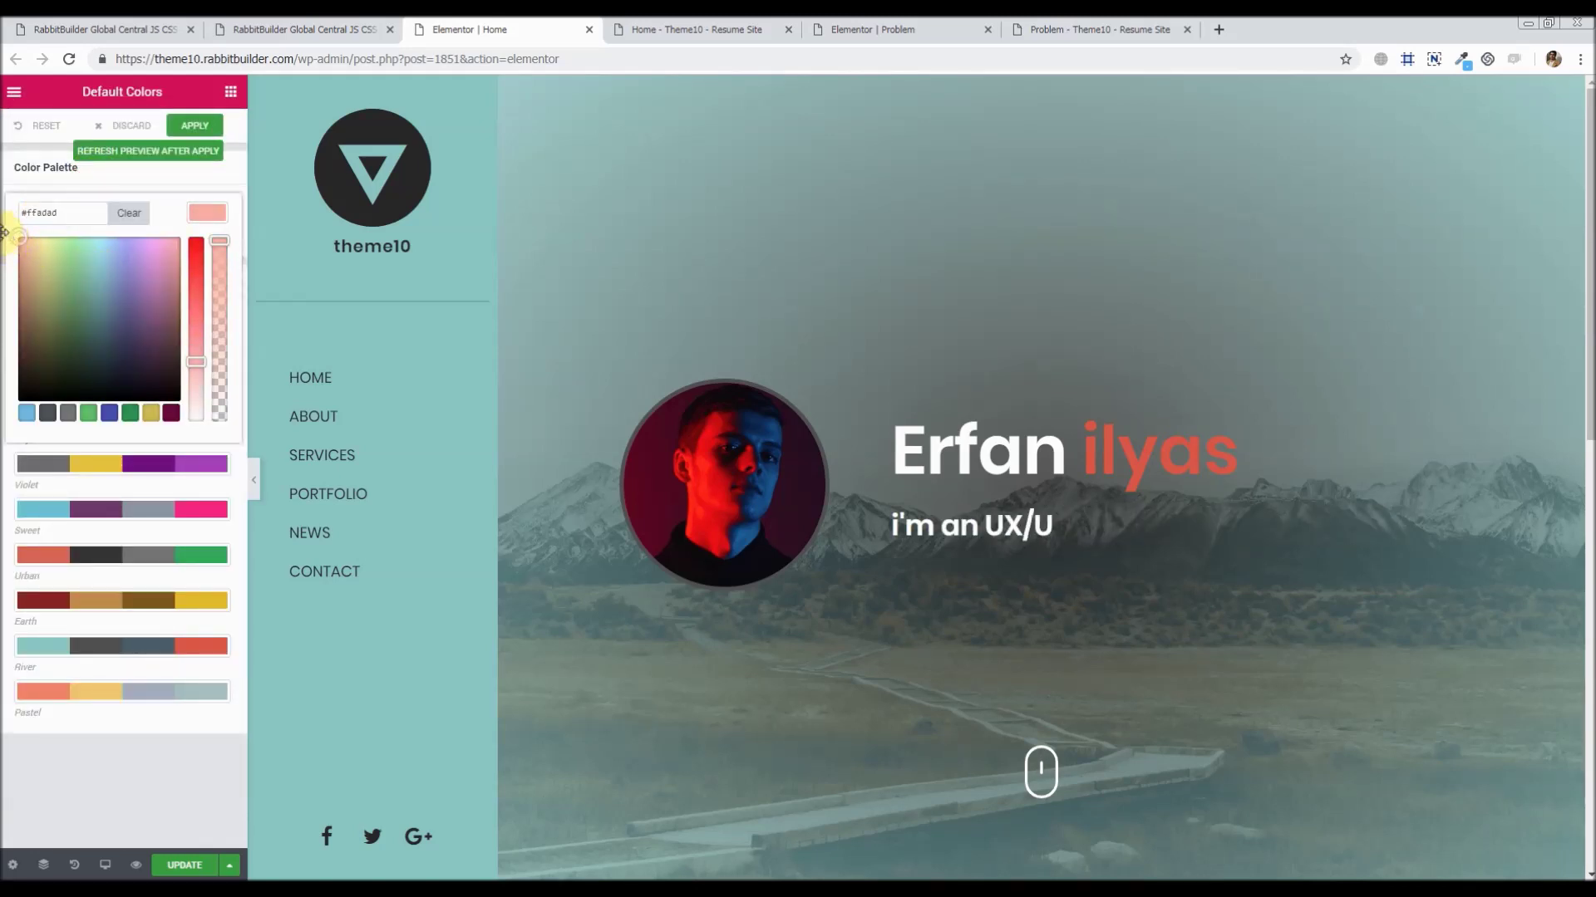
drag(96, 214, 33, 214)
right_click(33, 214)
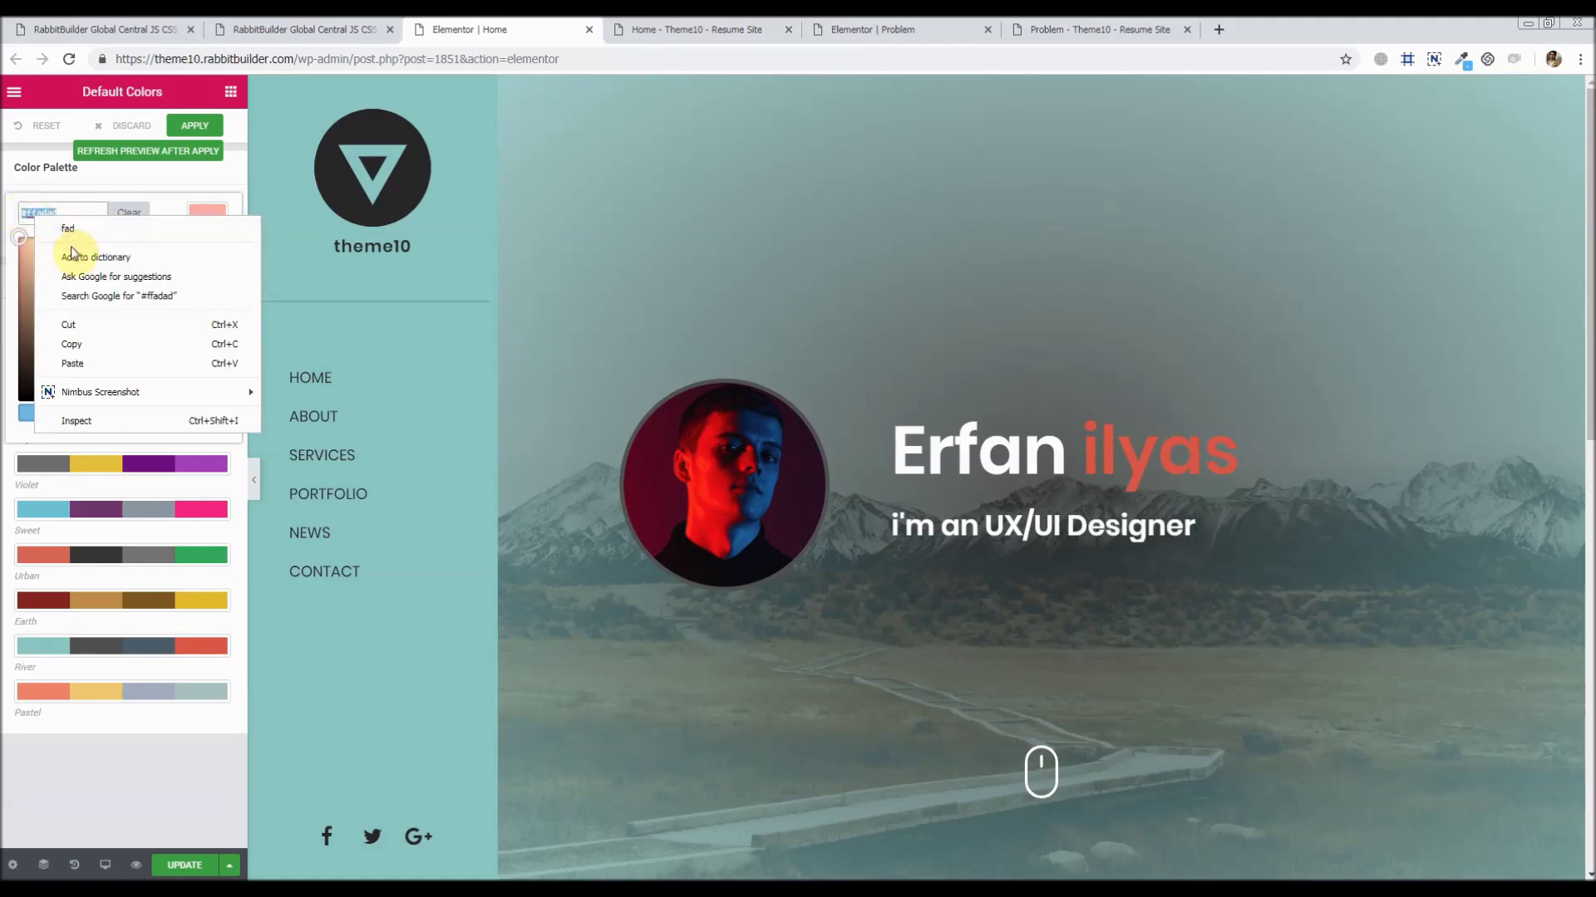
click(96, 338)
click(2, 198)
- Apply the changed palette with a refreshed Home page preview, and reopen the Default Colors settings
click(186, 131)
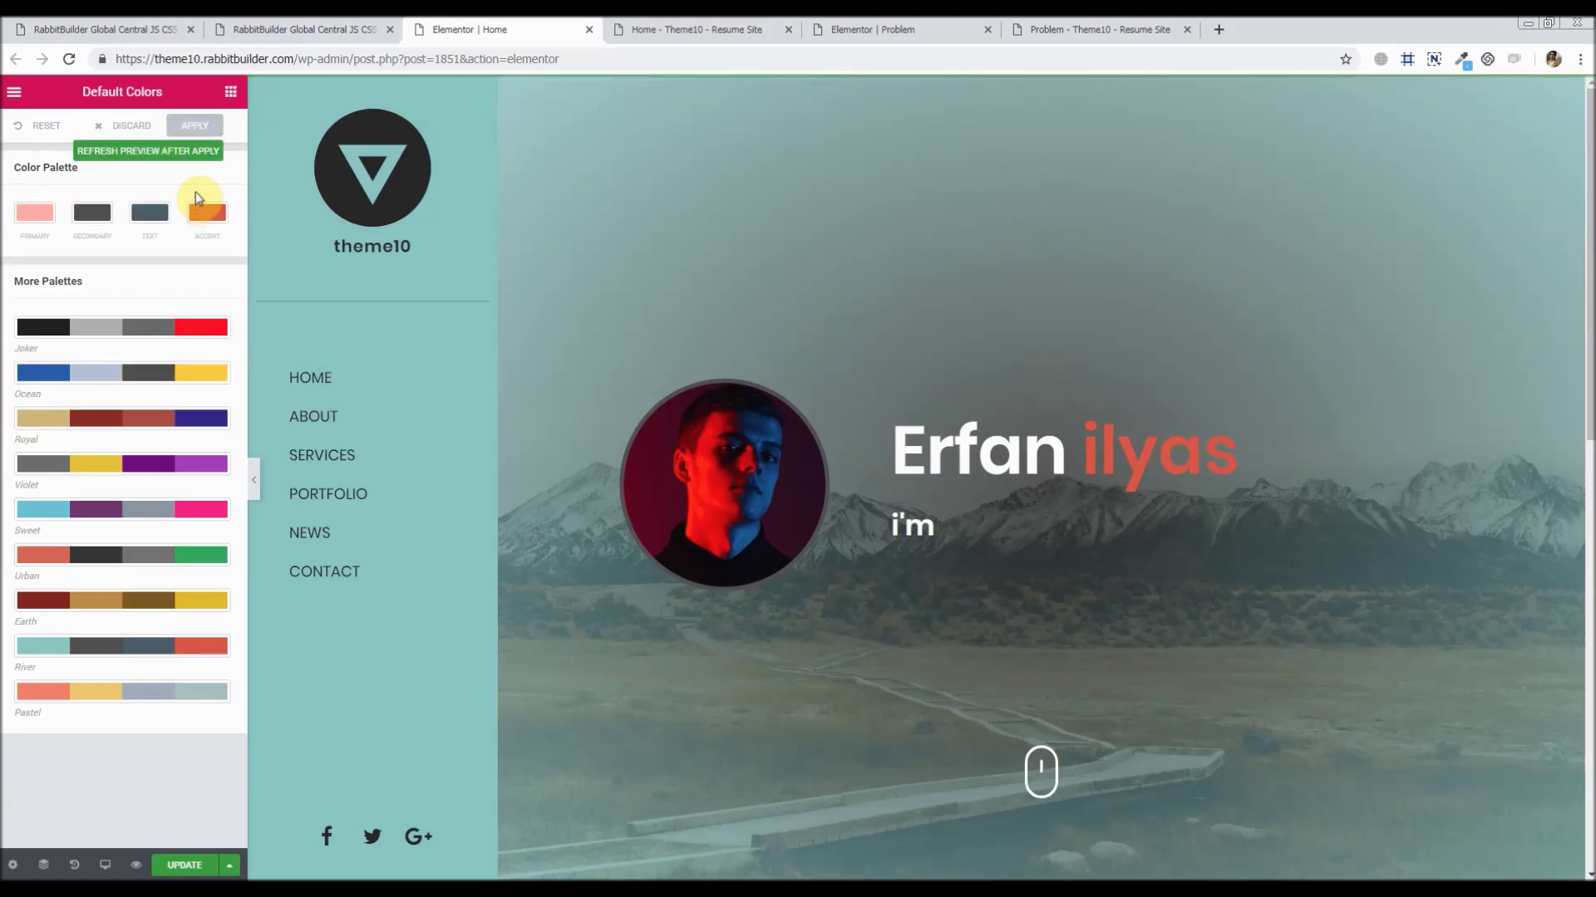
click(195, 156)
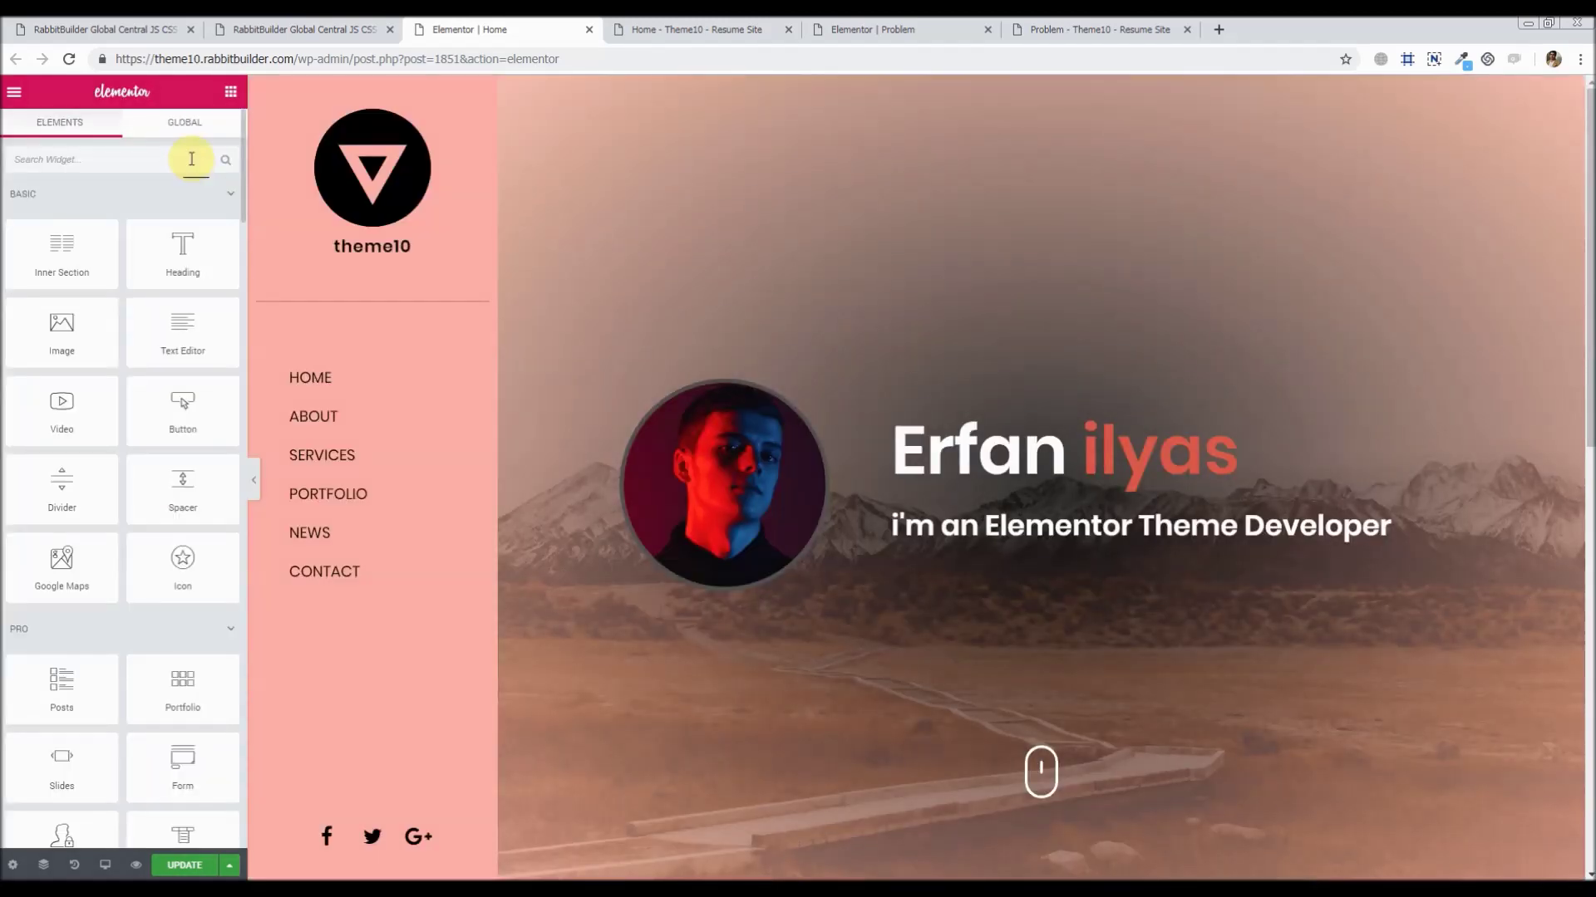
click(15, 91)
click(64, 184)
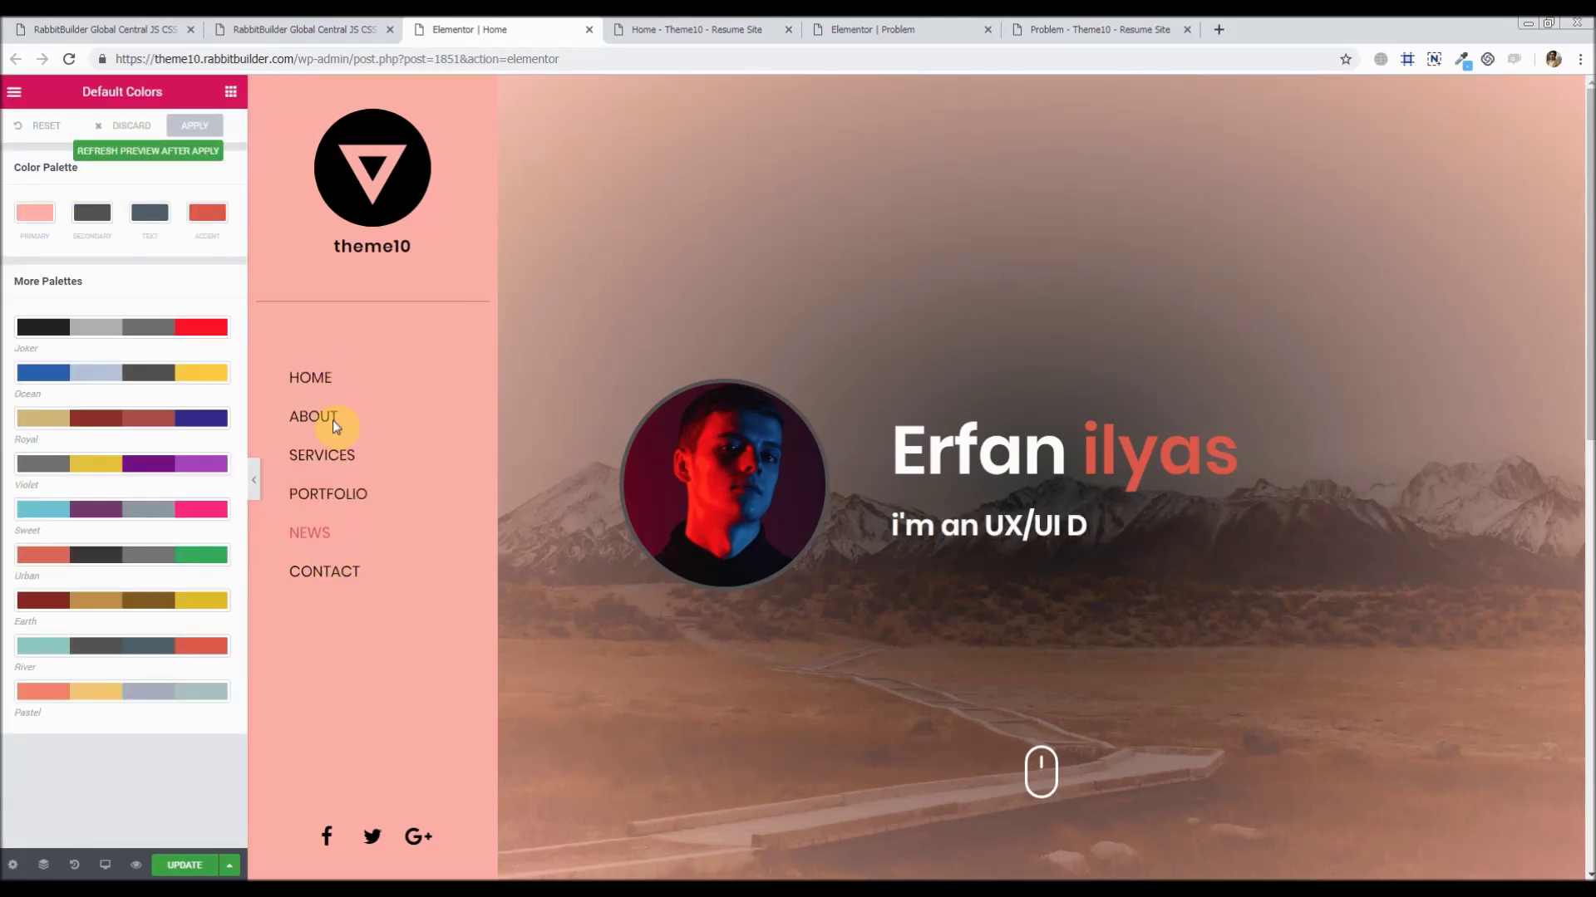
- Return to the Main Theme code and examine the sidebar menu styles, highlighting the $primaryColorContrast color of .elementor-icon-list-text
click(321, 29)
click(381, 558)
scroll(382, 558, down, 7)
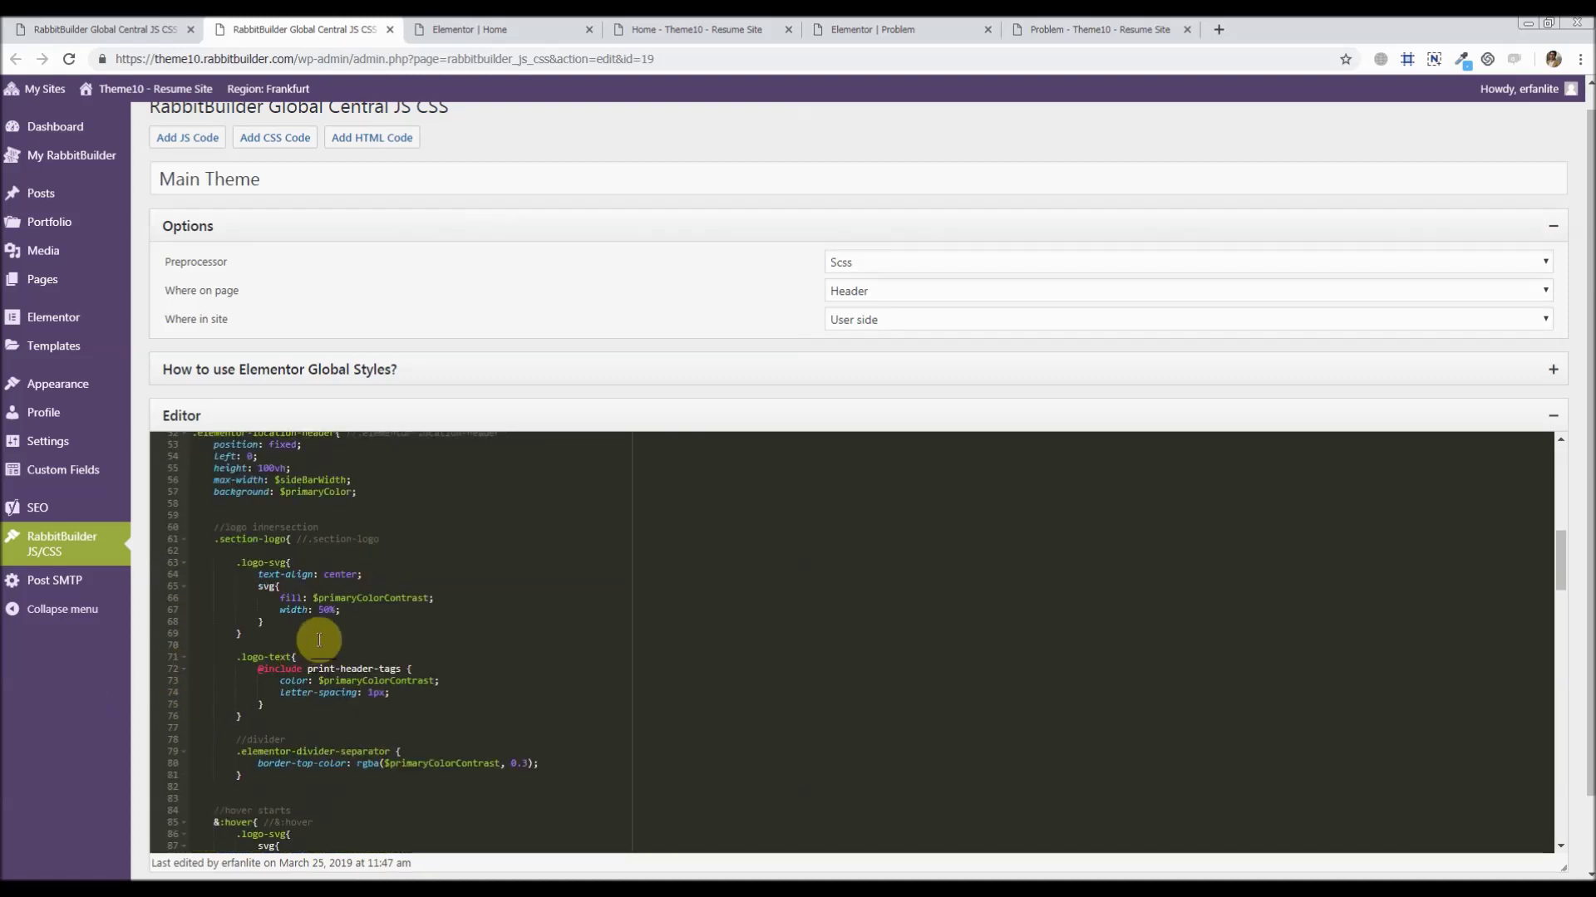
scroll(315, 636, down, 3)
scroll(319, 639, down, 3)
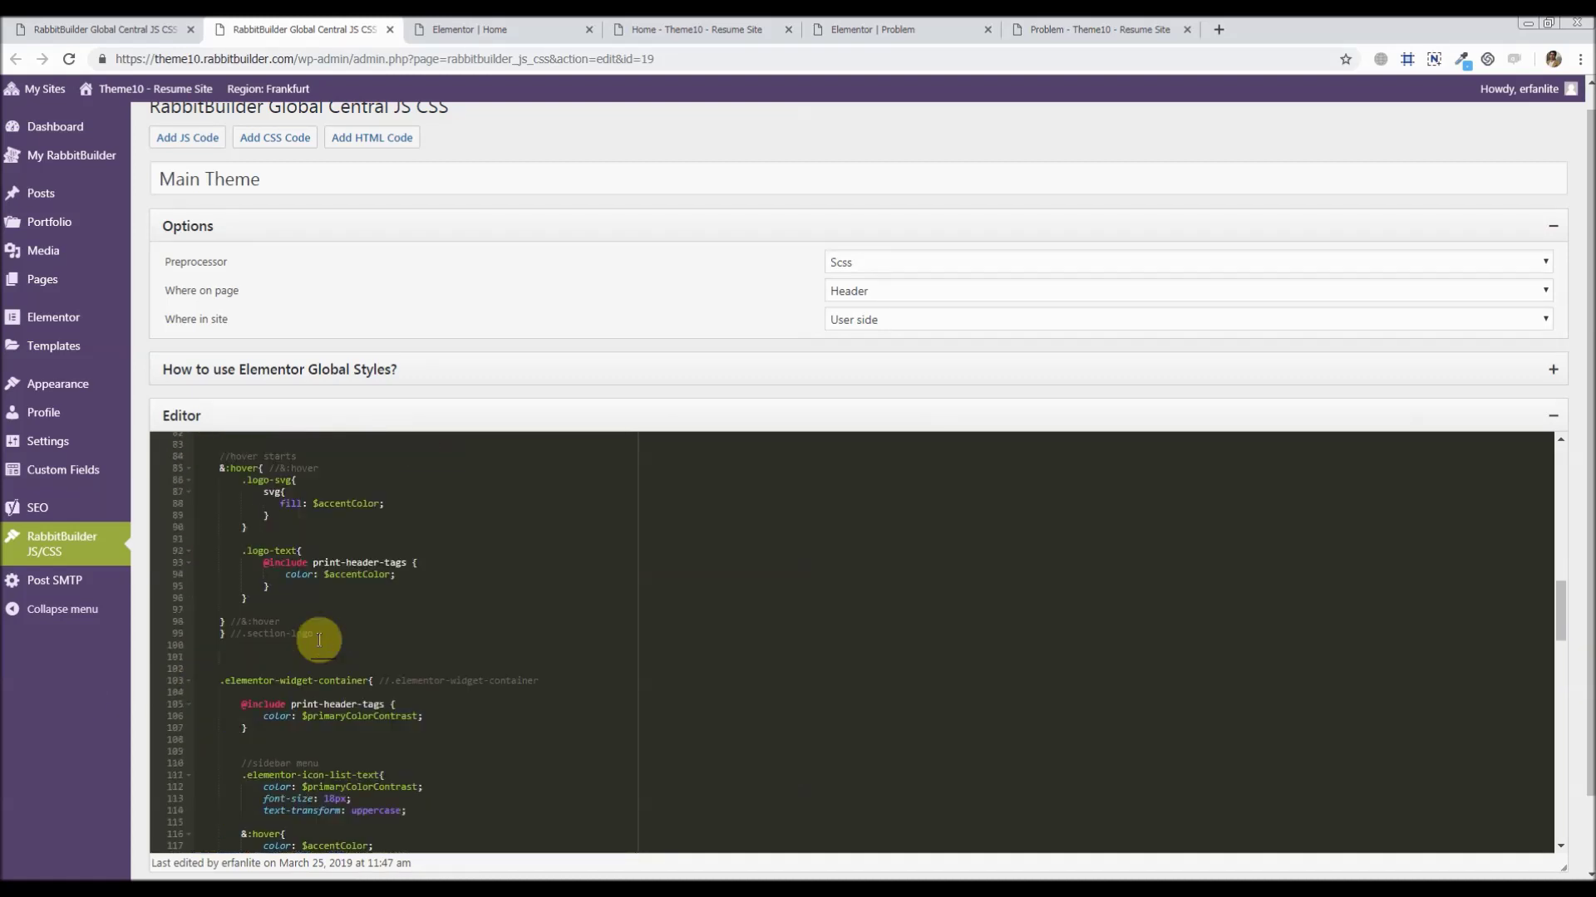
scroll(319, 639, down, 3)
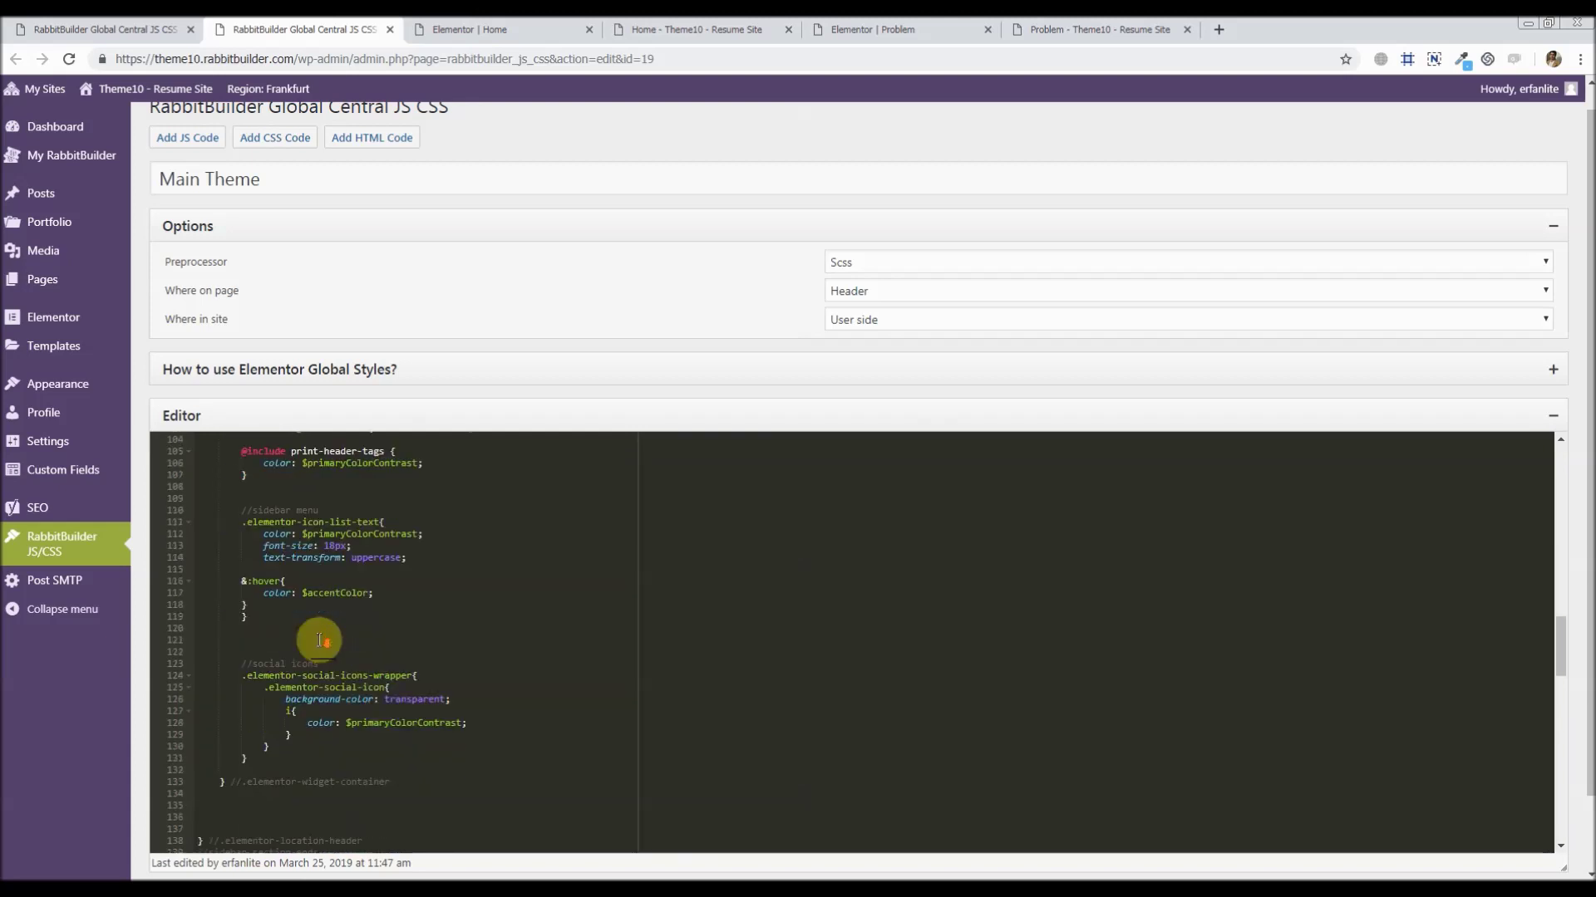
scroll(319, 639, up, 1)
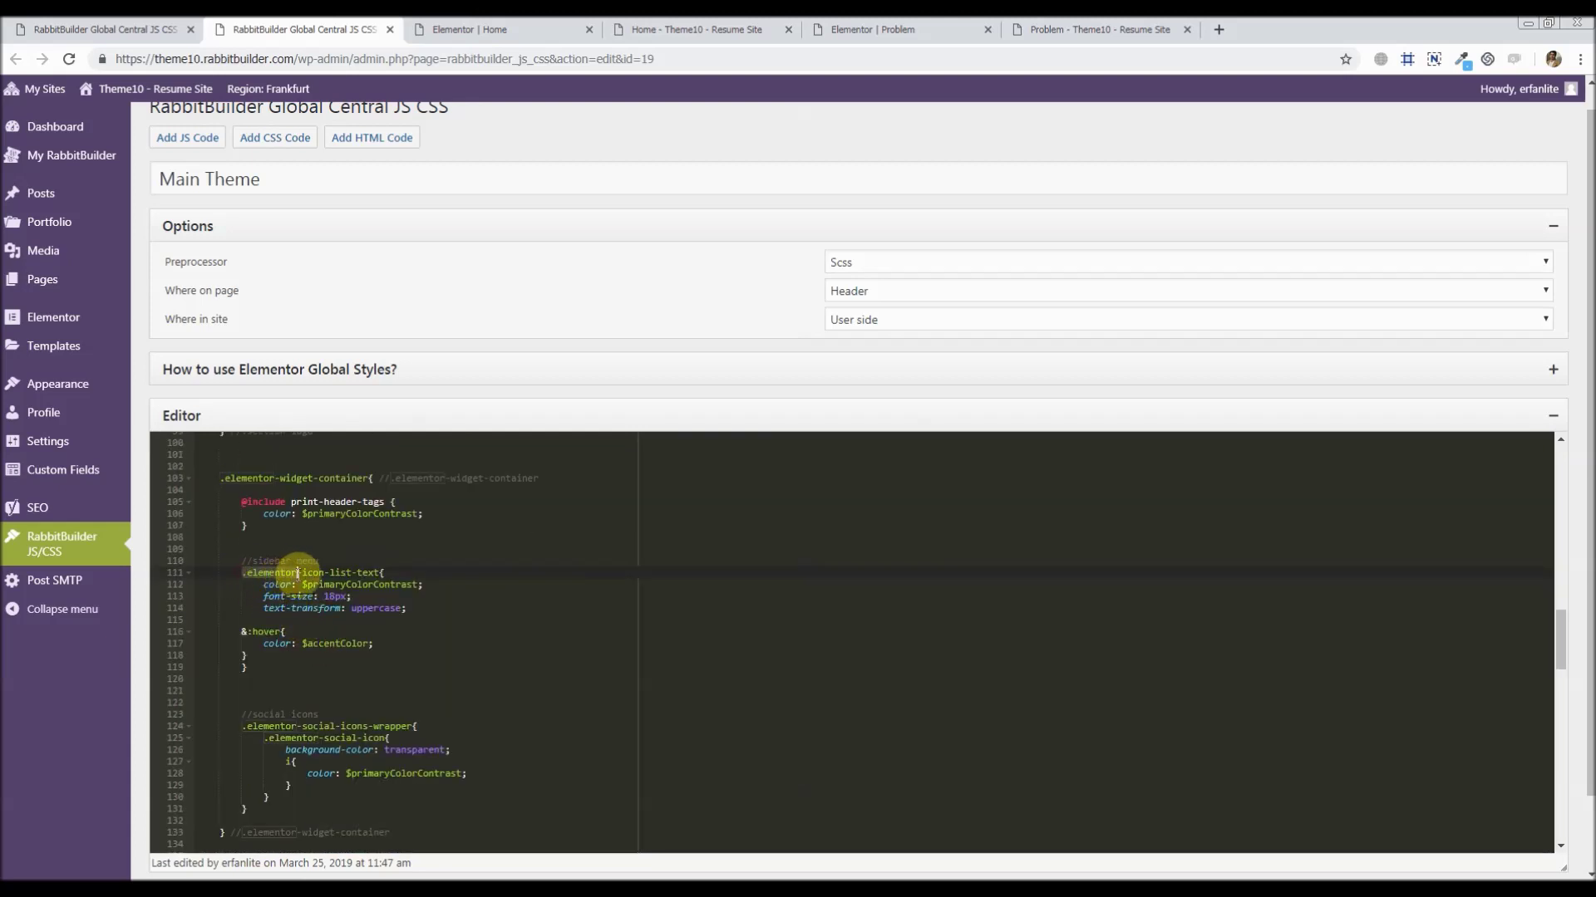
click(363, 584)
double_click(330, 588)
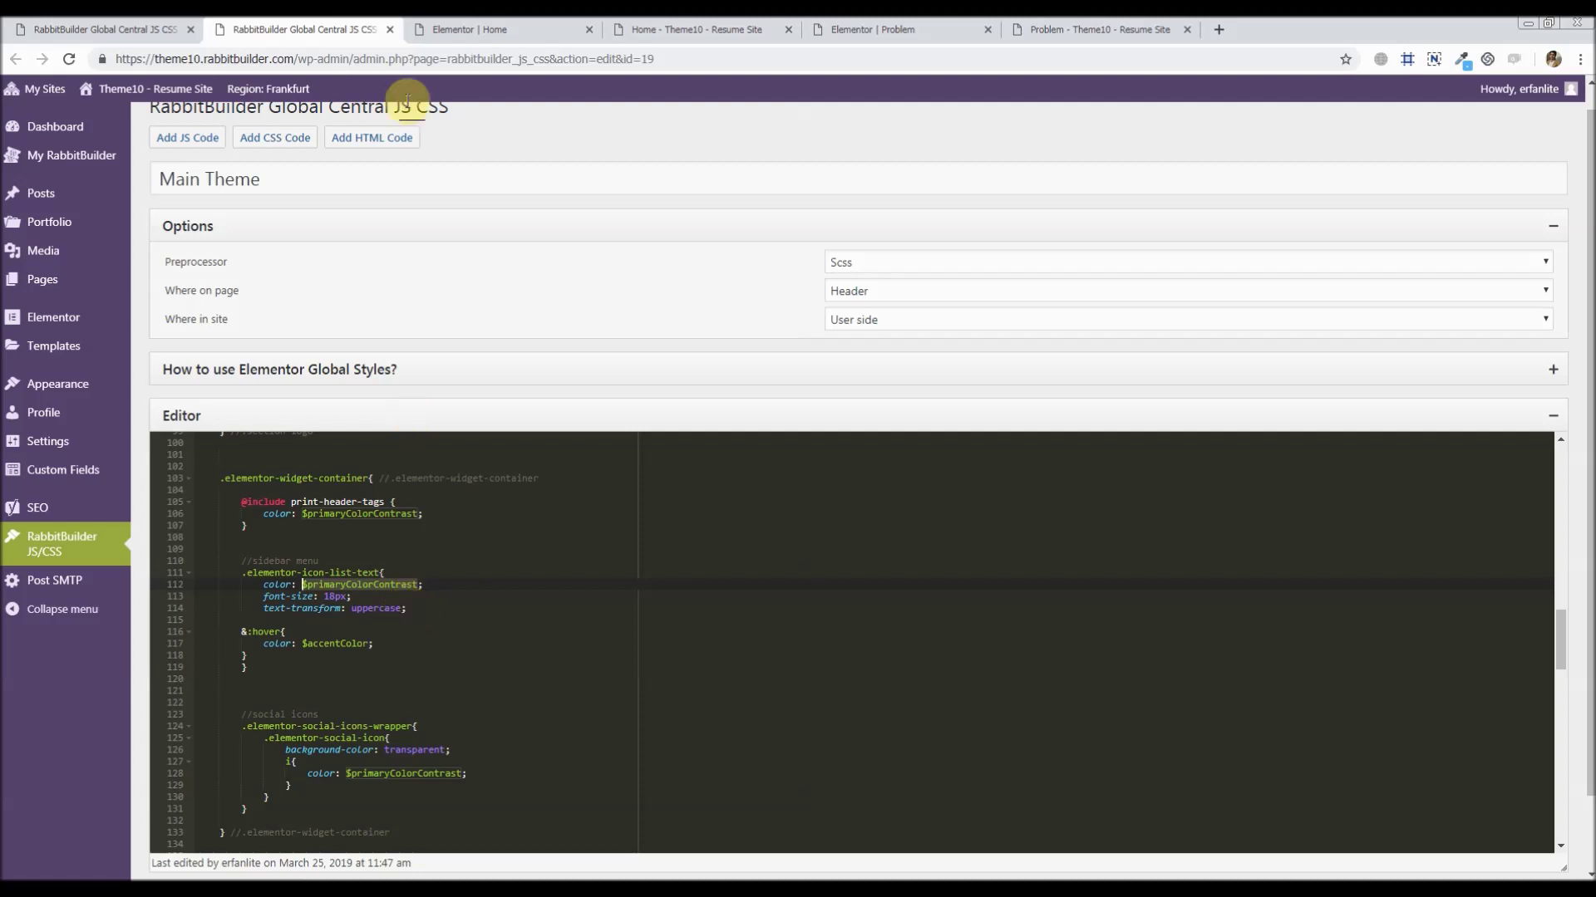
- Return to the Home page's Elementor editor and set the palette's secondary color to #ffadad, matching the primary color
click(453, 29)
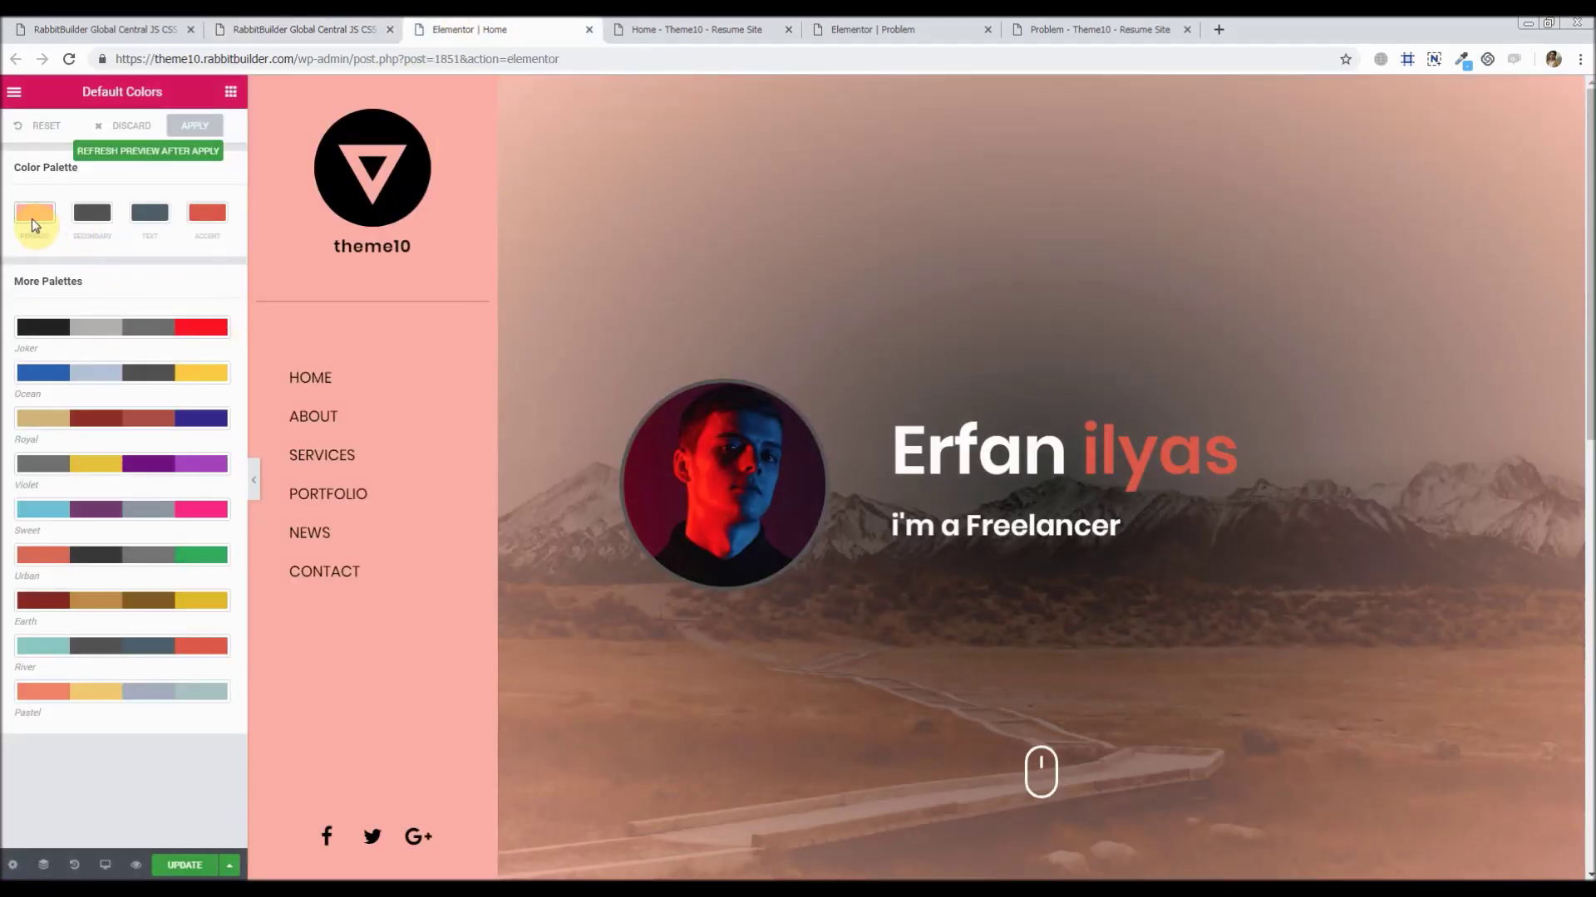
click(87, 210)
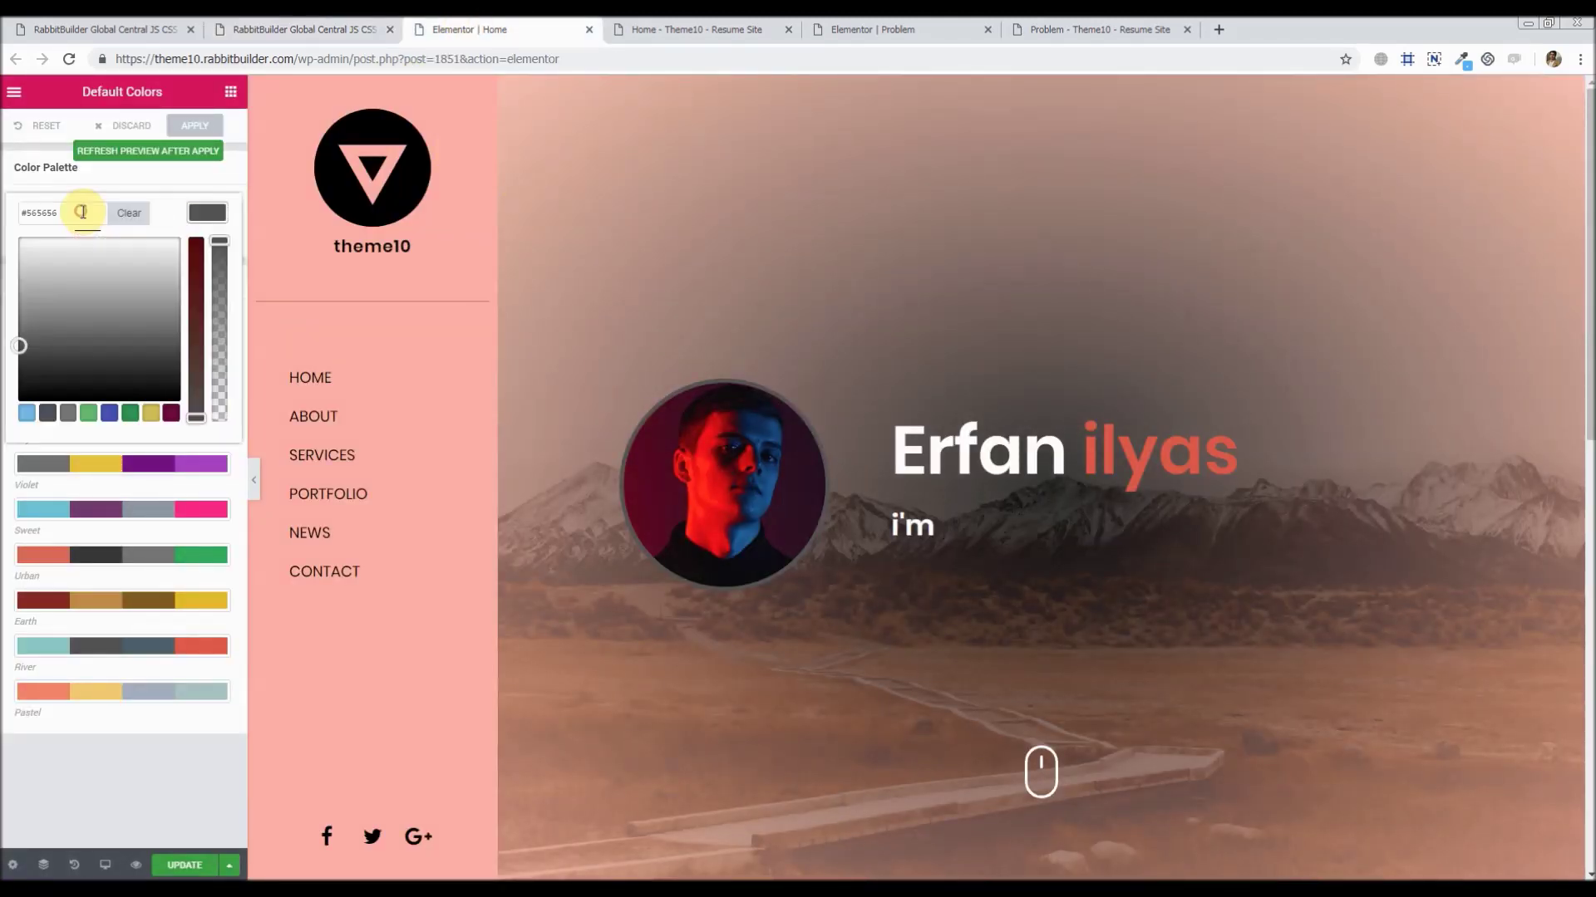
click(15, 189)
click(29, 214)
click(4, 196)
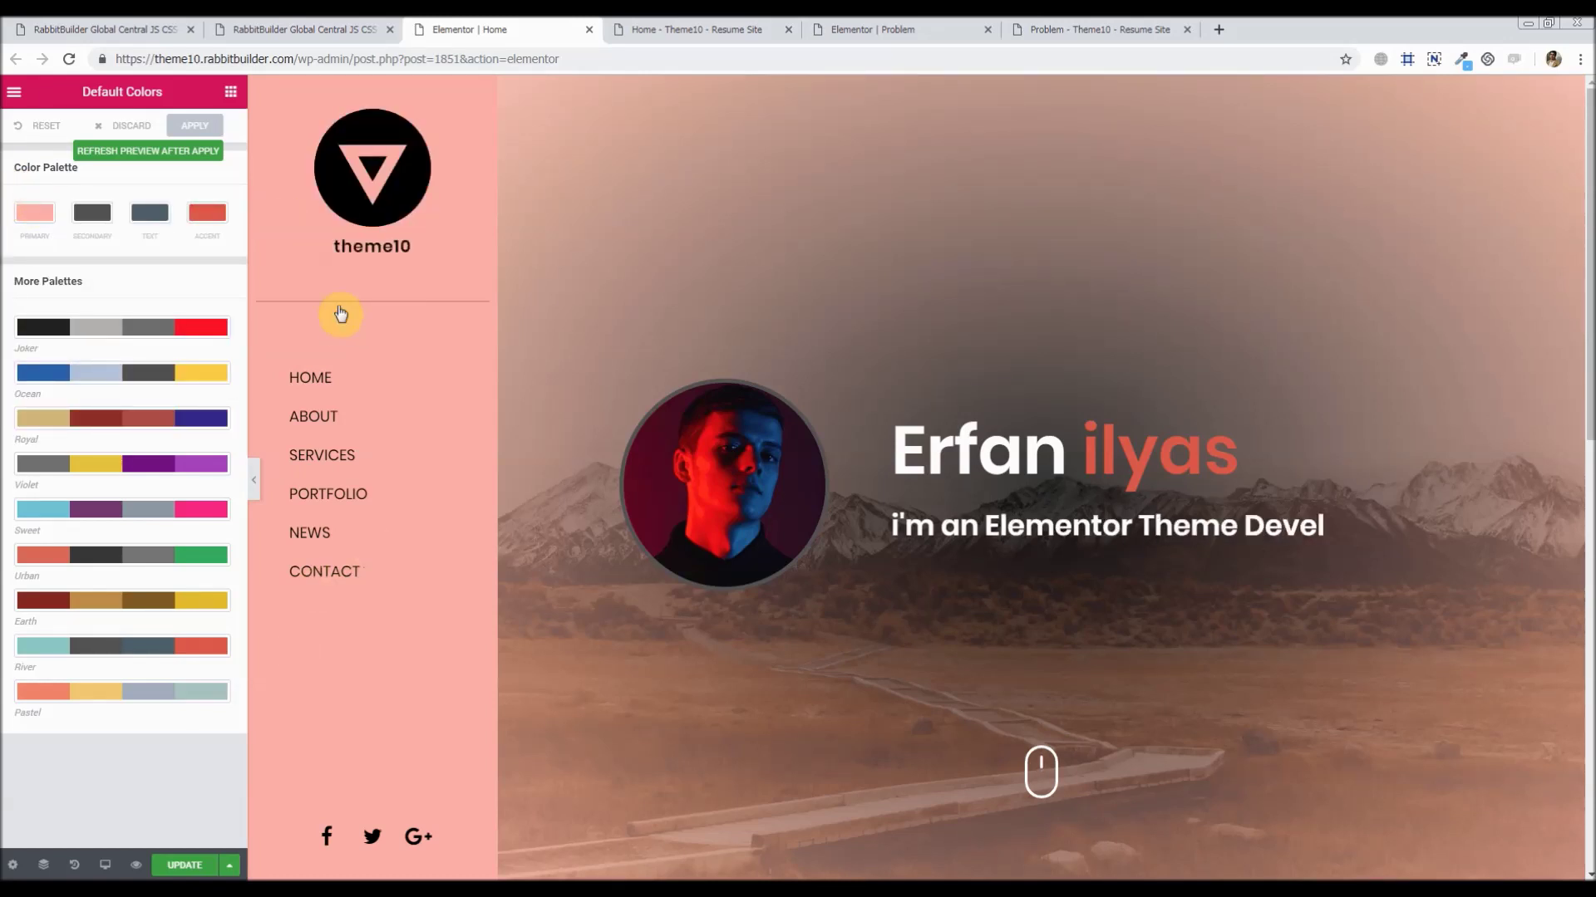
click(39, 216)
click(6, 206)
click(86, 214)
drag(63, 217, 19, 213)
key(ctrl+v)
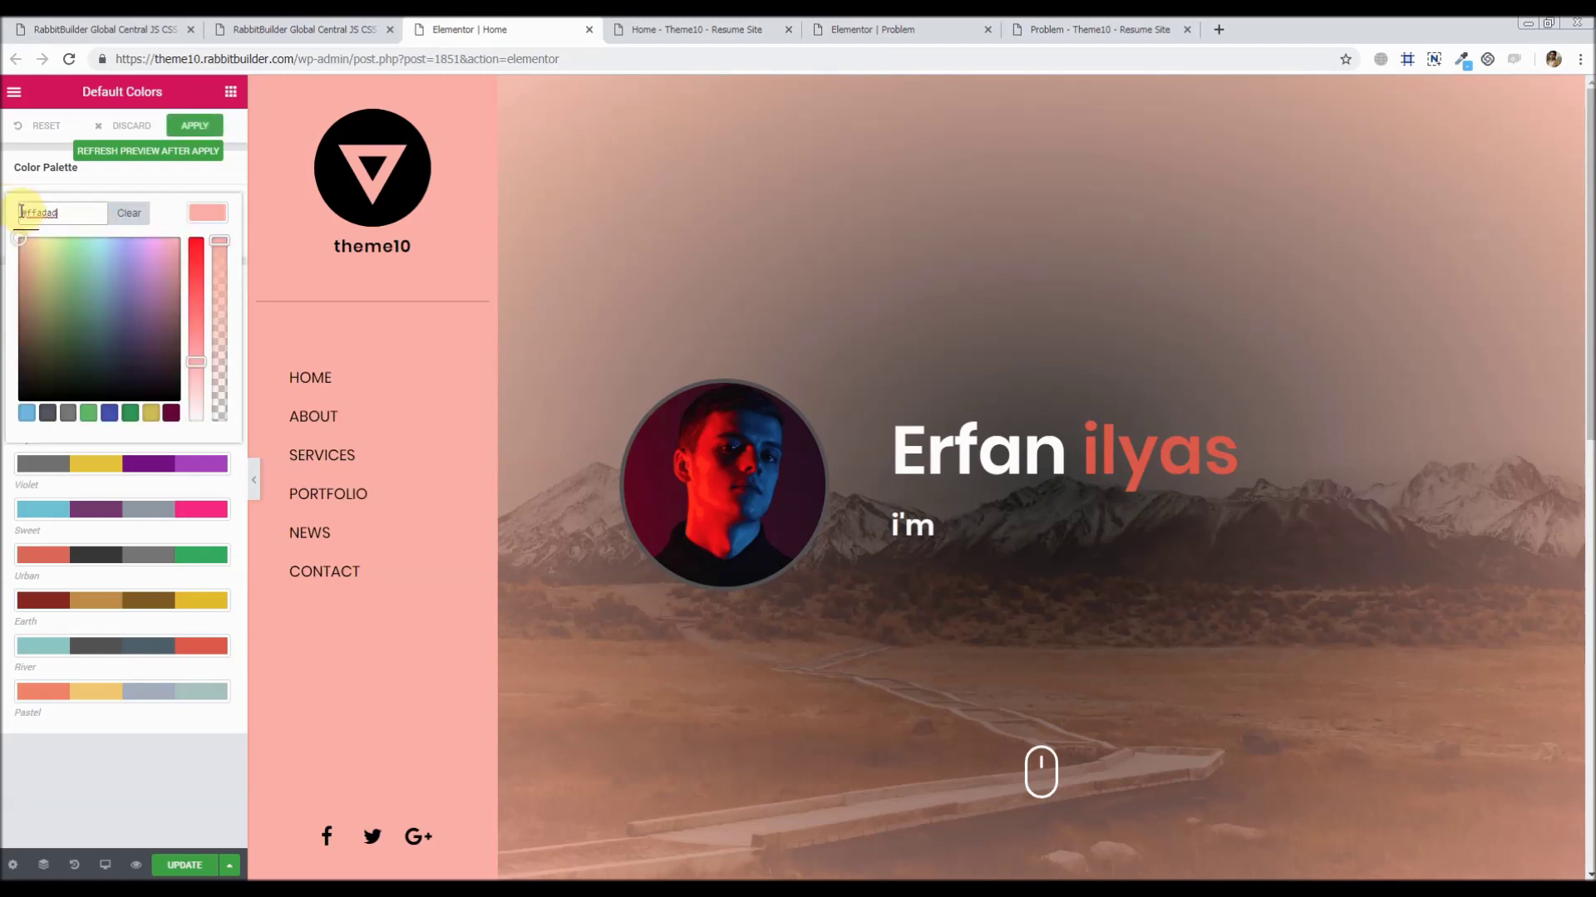
click(7, 204)
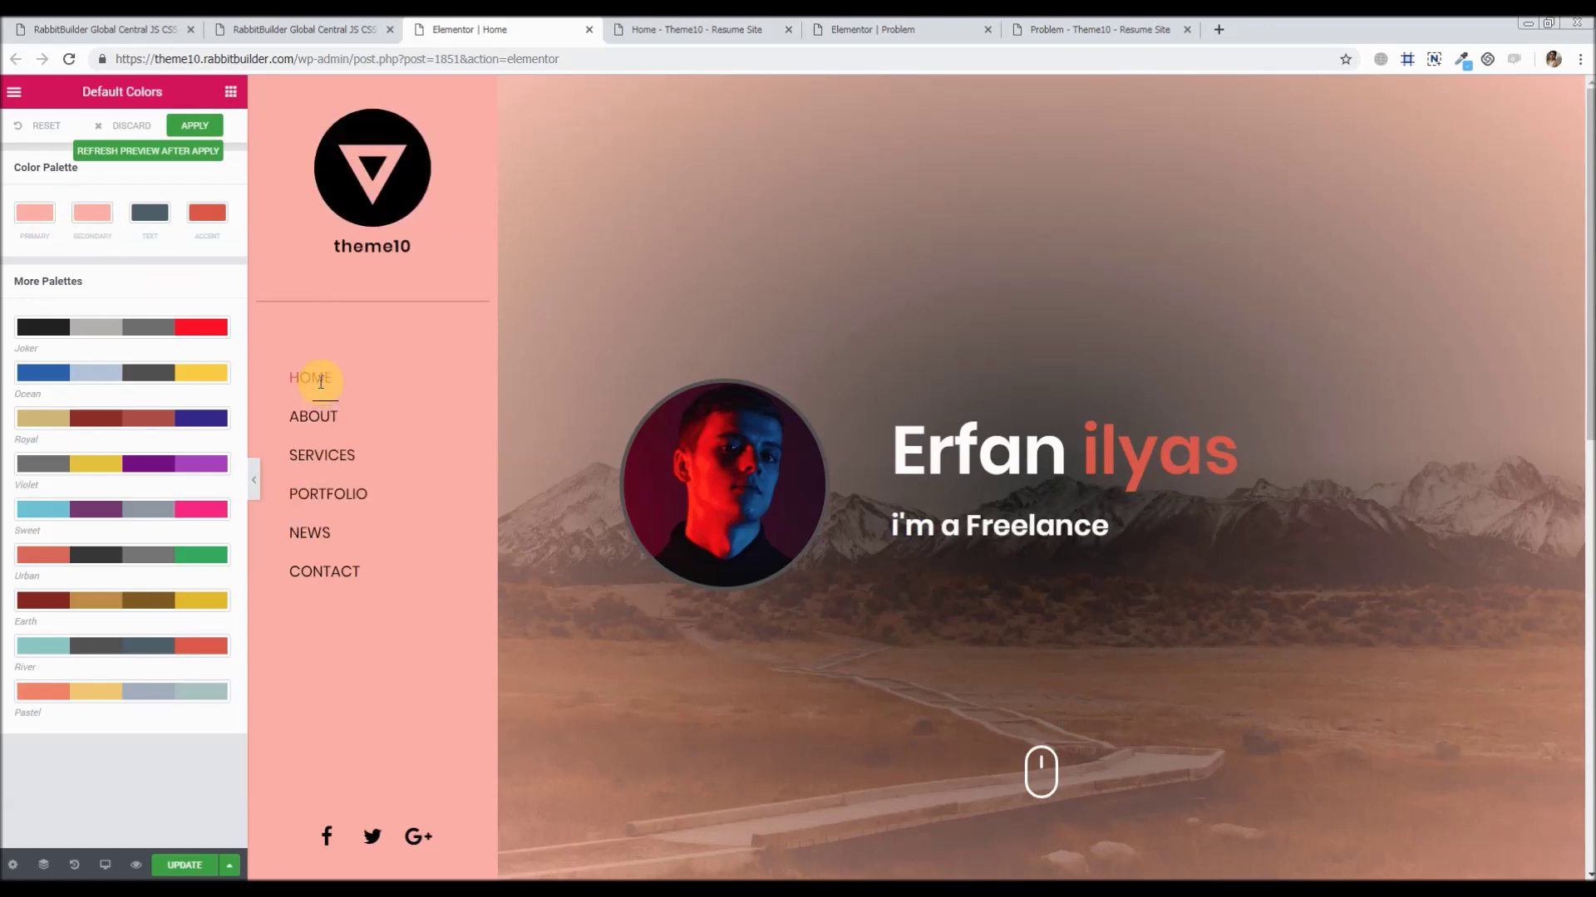
- Apply the palette with the new secondary color, refresh the Home page preview and reopen the Default Colors settings
click(194, 126)
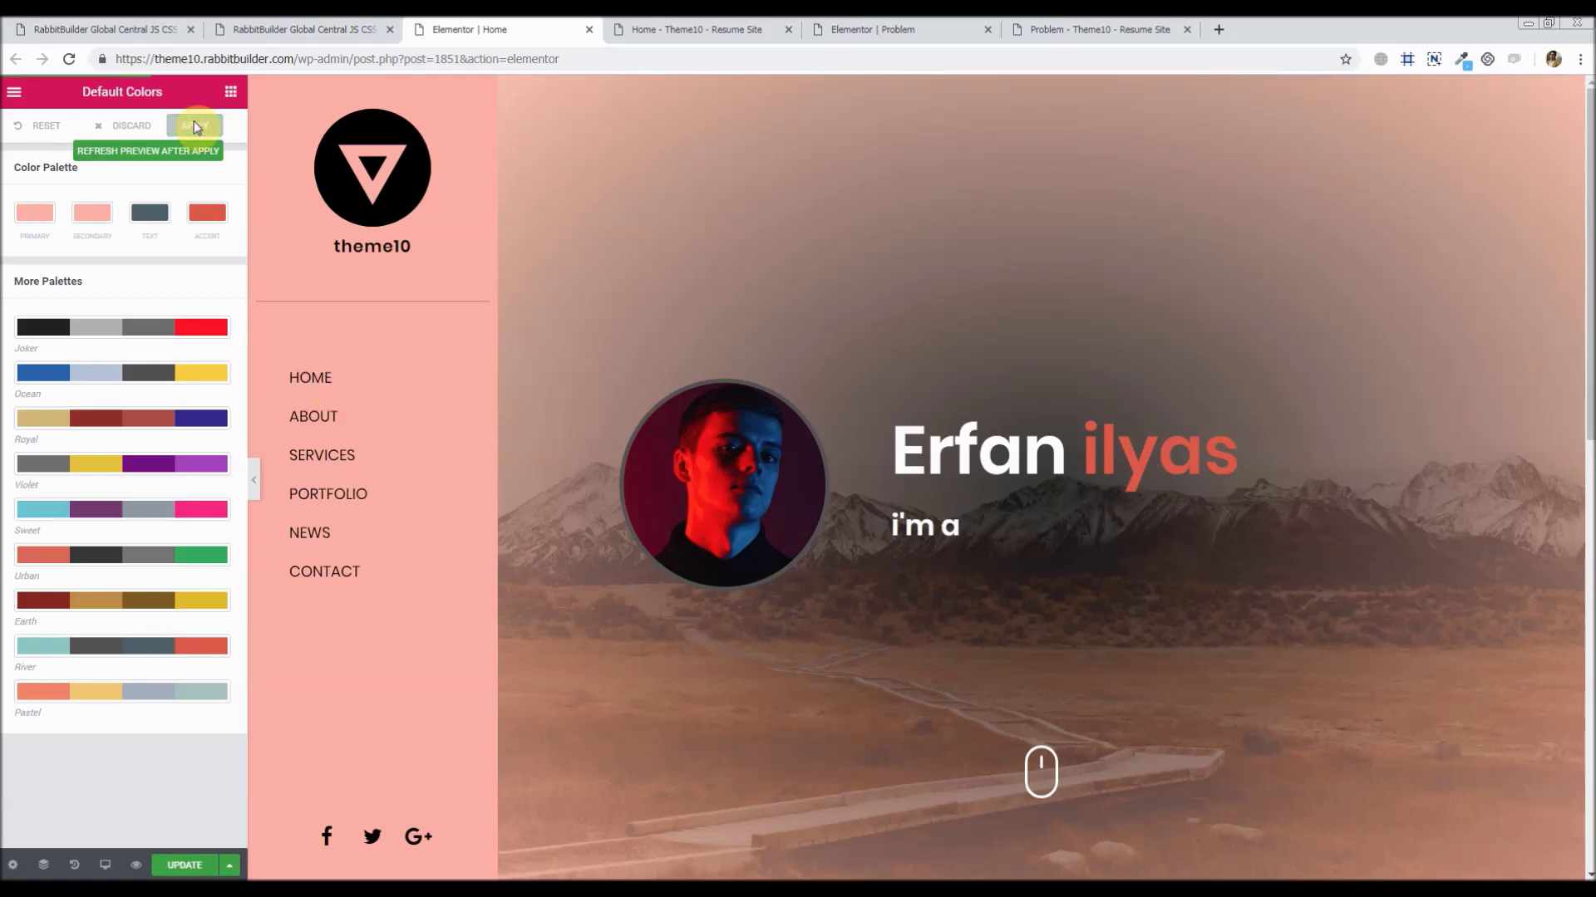
click(191, 152)
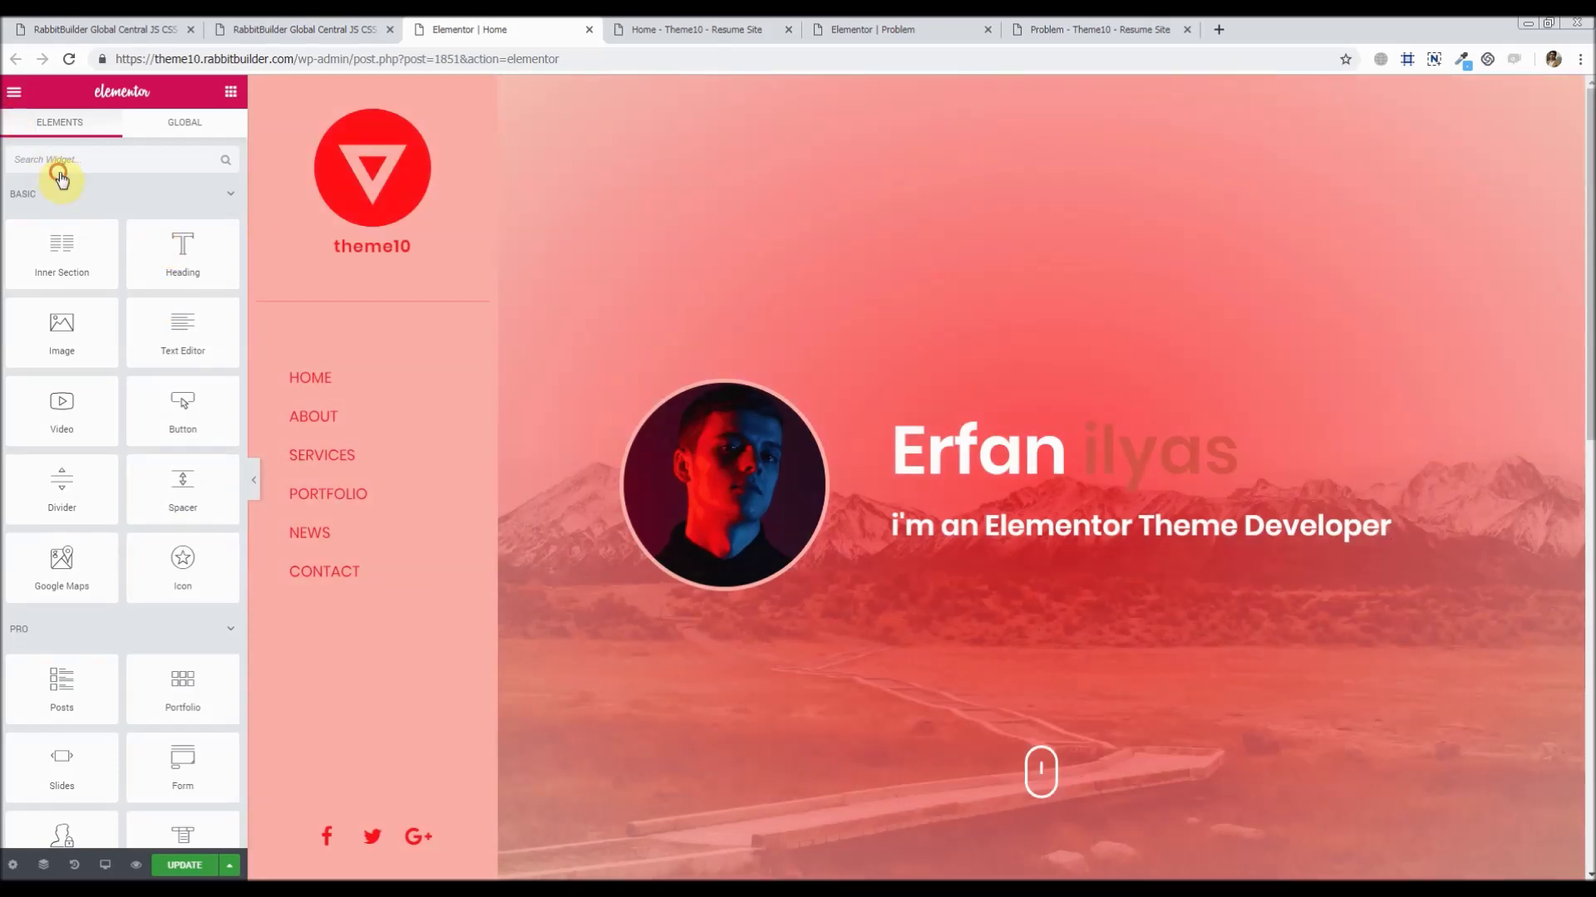
click(51, 174)
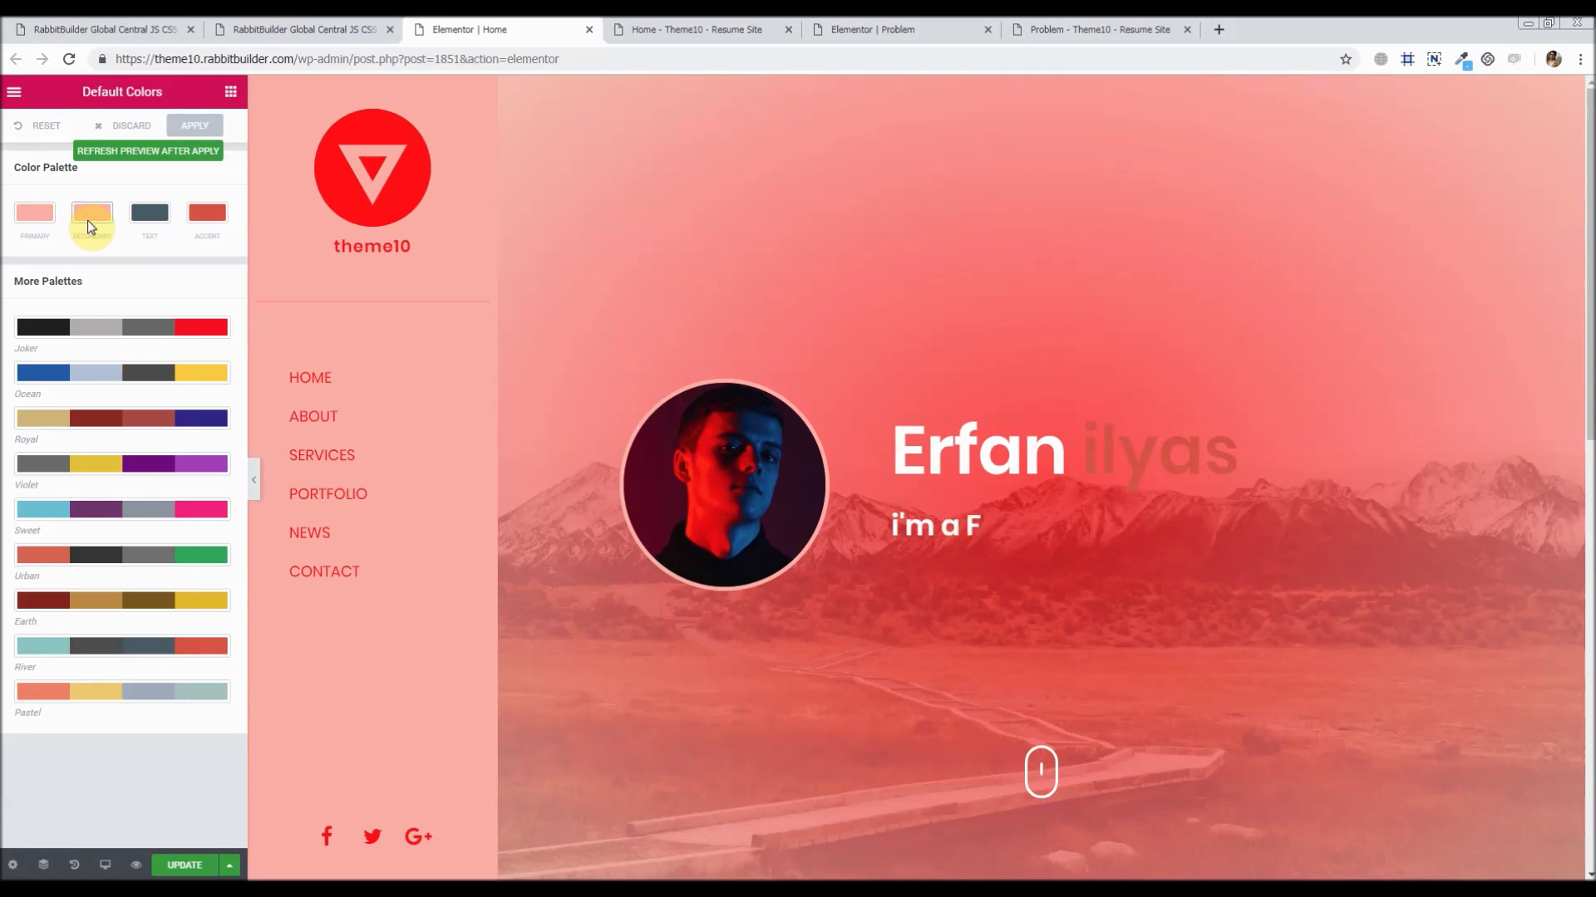
- Switch to the Main Theme code and examine the returnInvertedColor function's condition, highlighting lightness($color) < 40
click(301, 33)
scroll(458, 596, up, 10)
scroll(458, 596, up, 10)
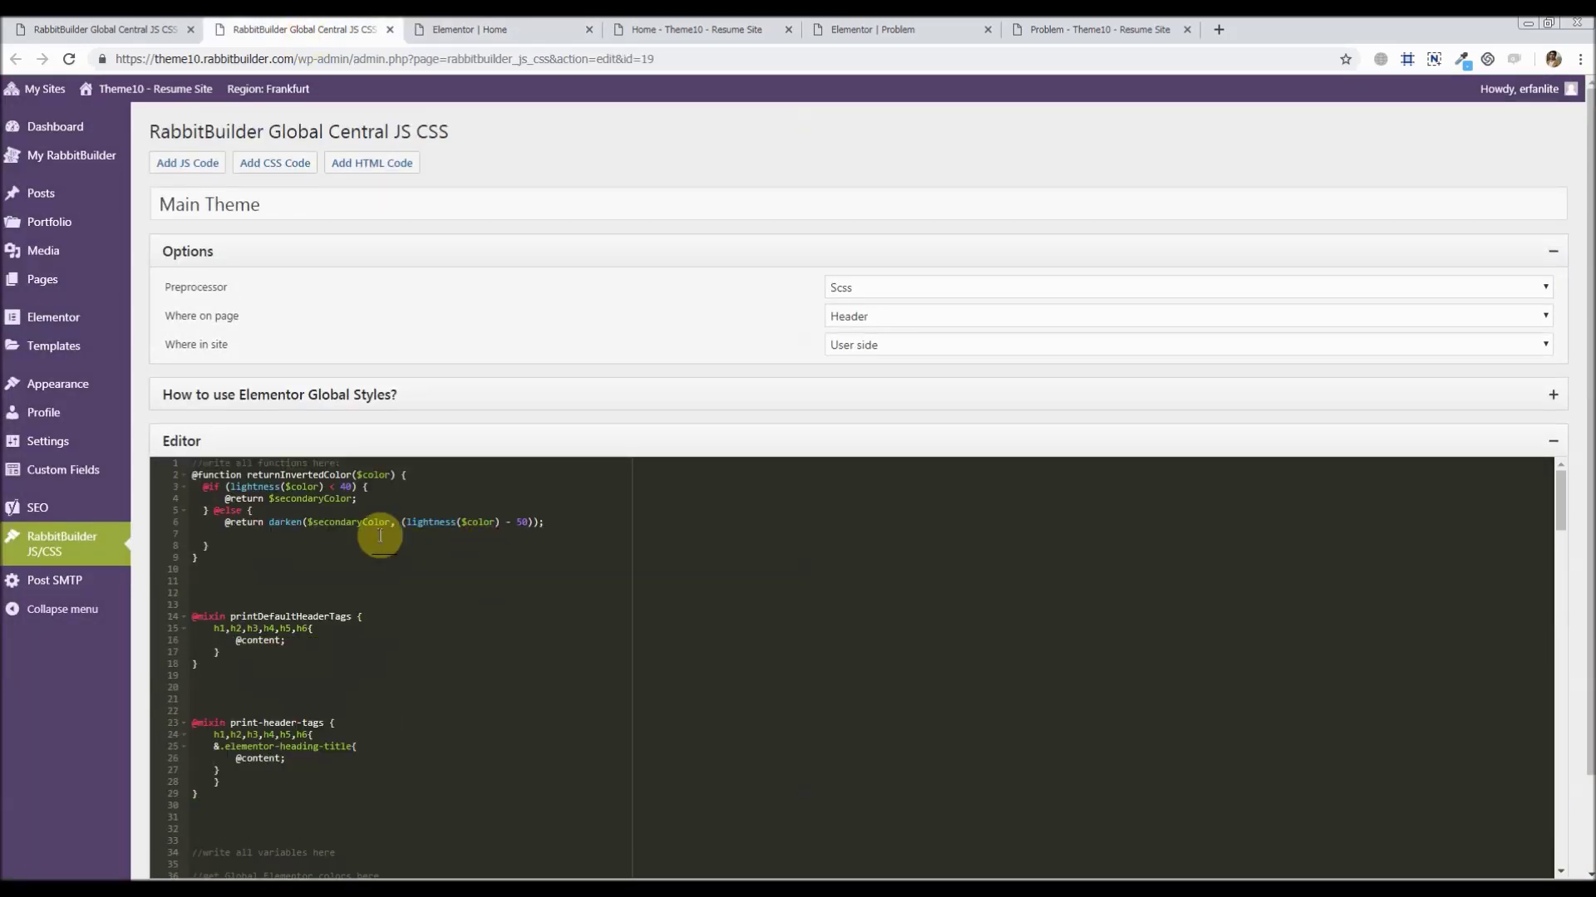
double_click(249, 486)
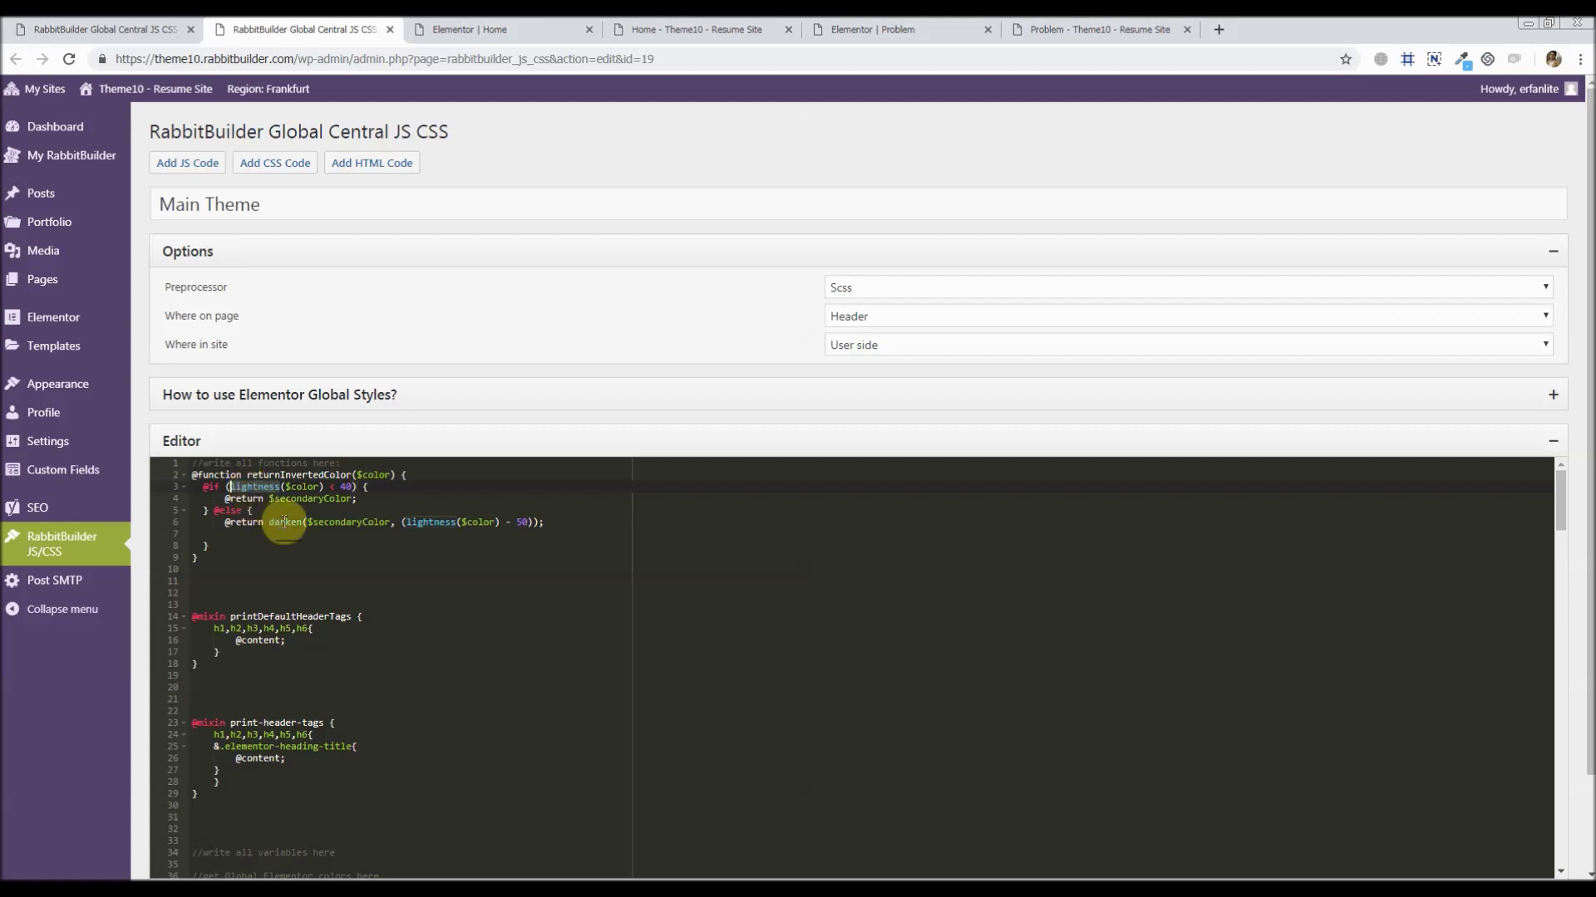
click(352, 487)
drag(351, 487, 226, 489)
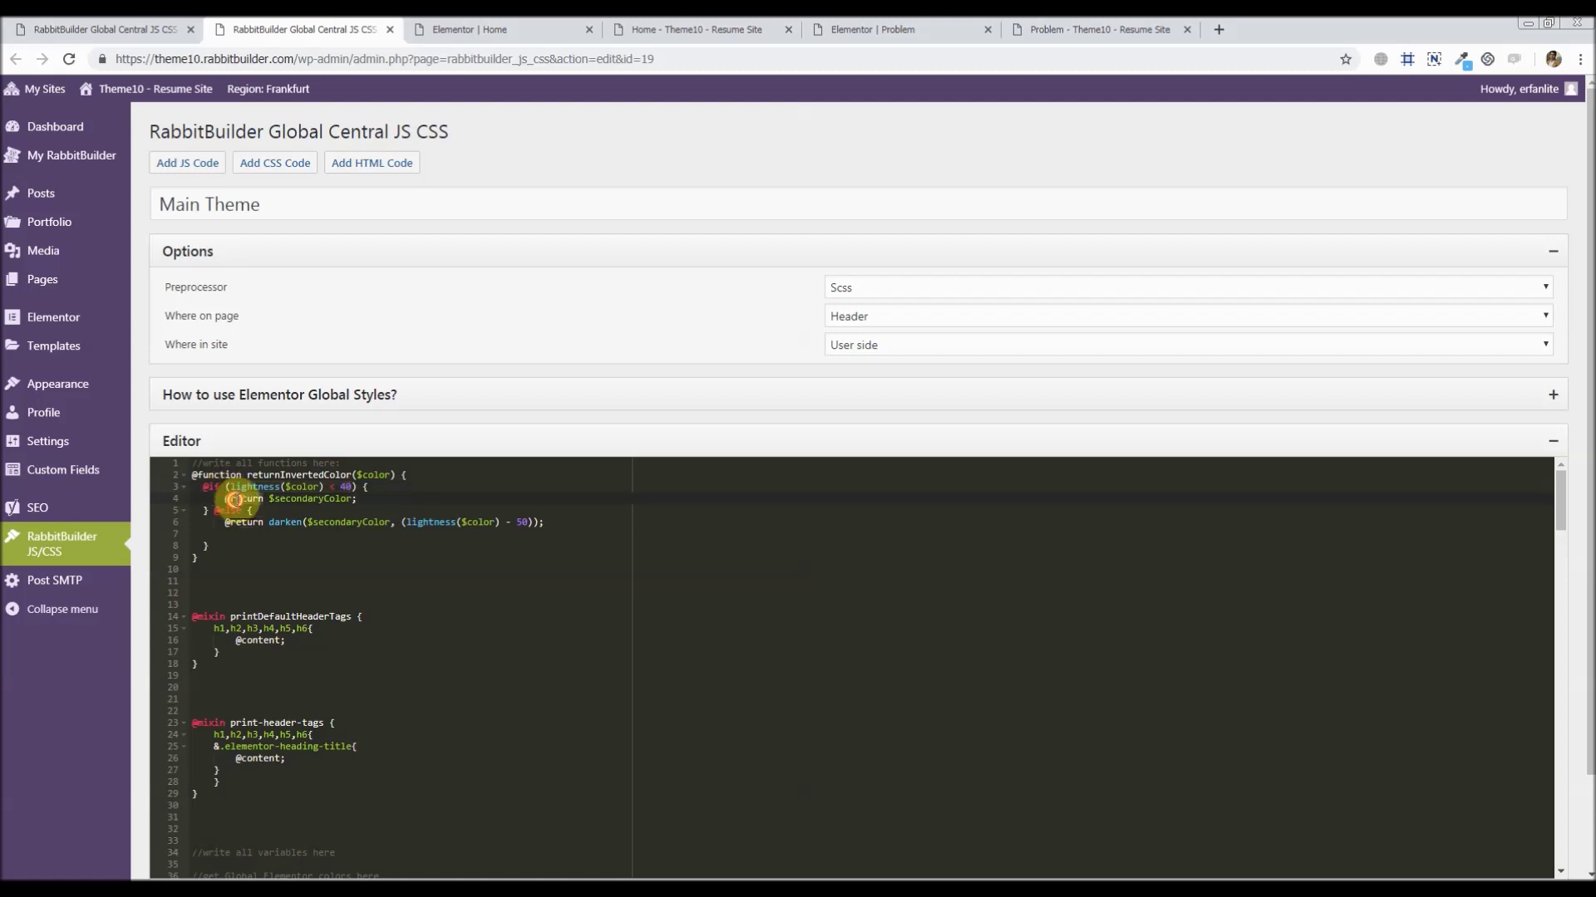
- Examine both return statements of returnInvertedColor, highlighting $secondaryColor and the darken call, and select the whole function
click(311, 499)
click(359, 499)
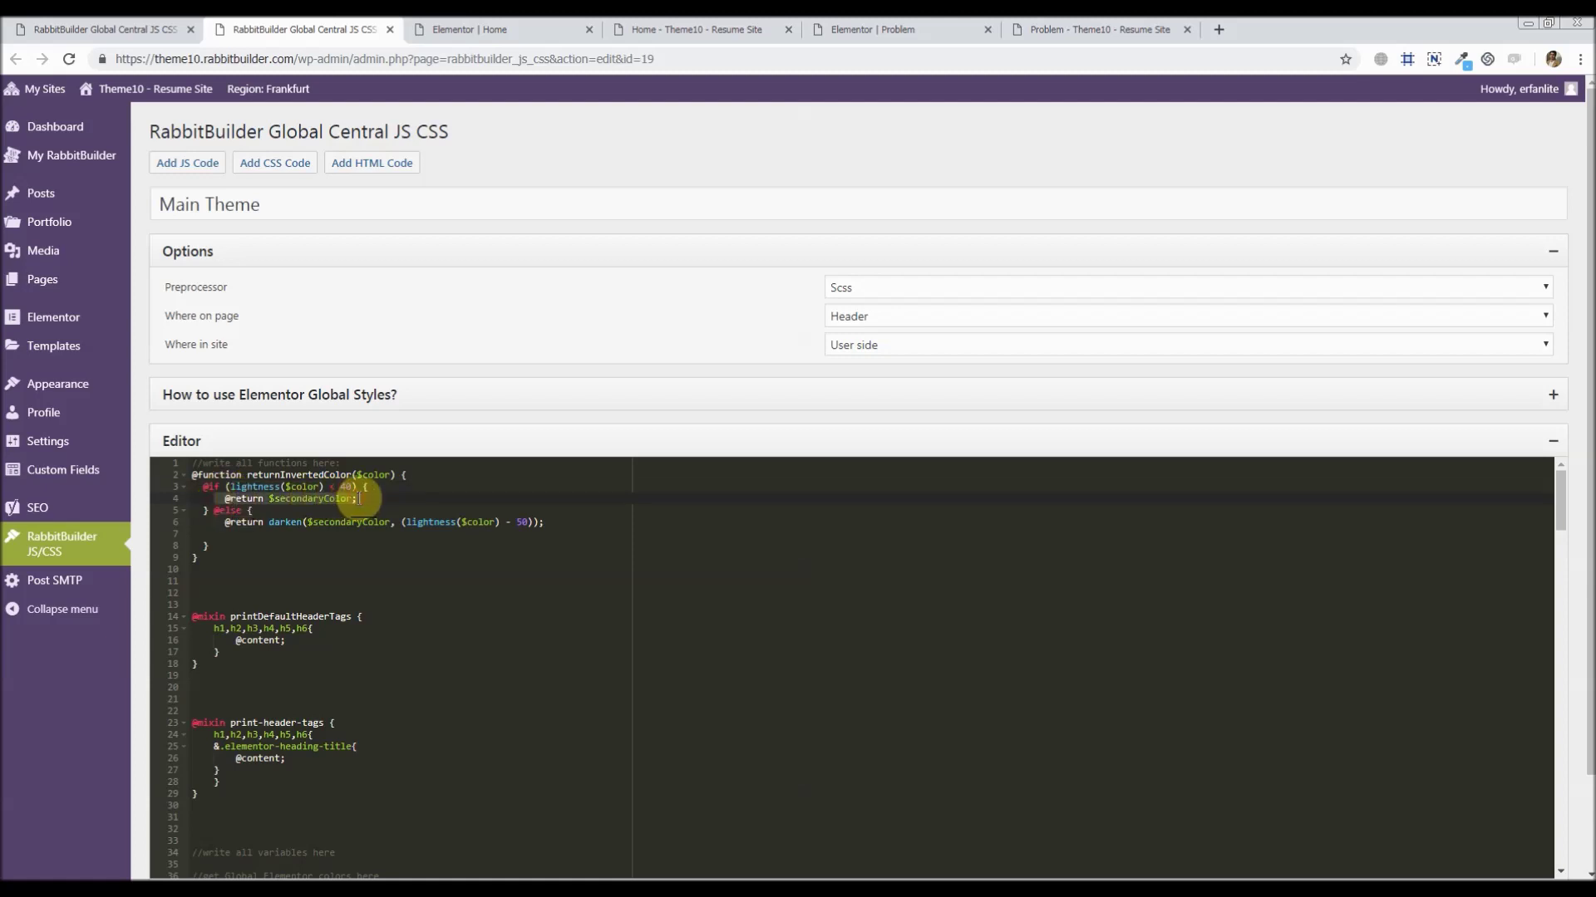
click(274, 522)
double_click(370, 522)
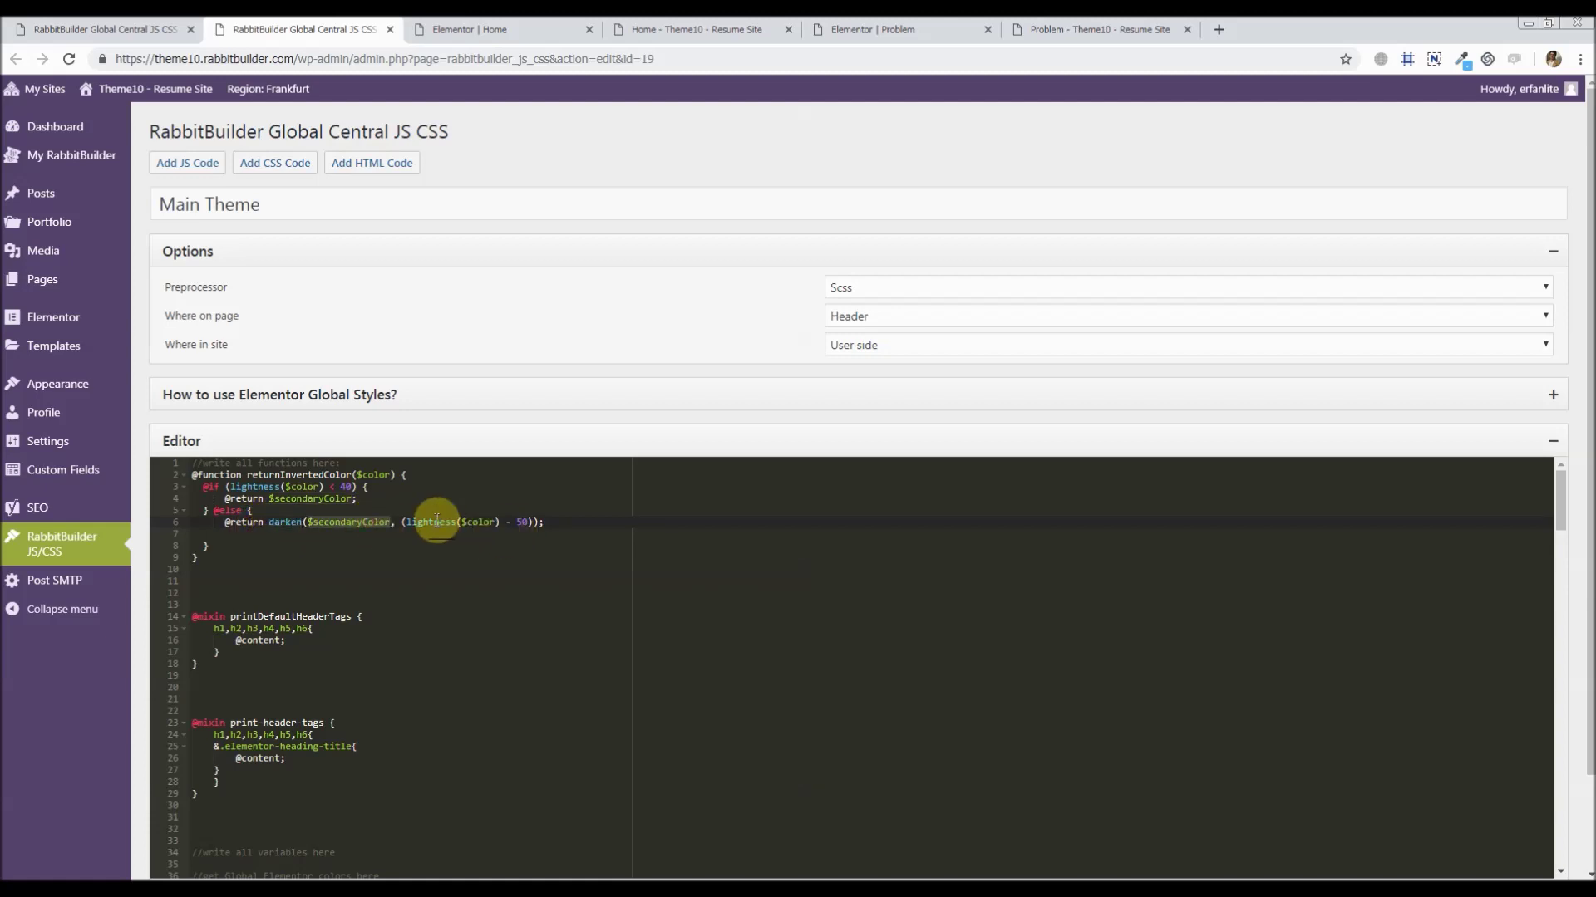
drag(203, 559, 188, 474)
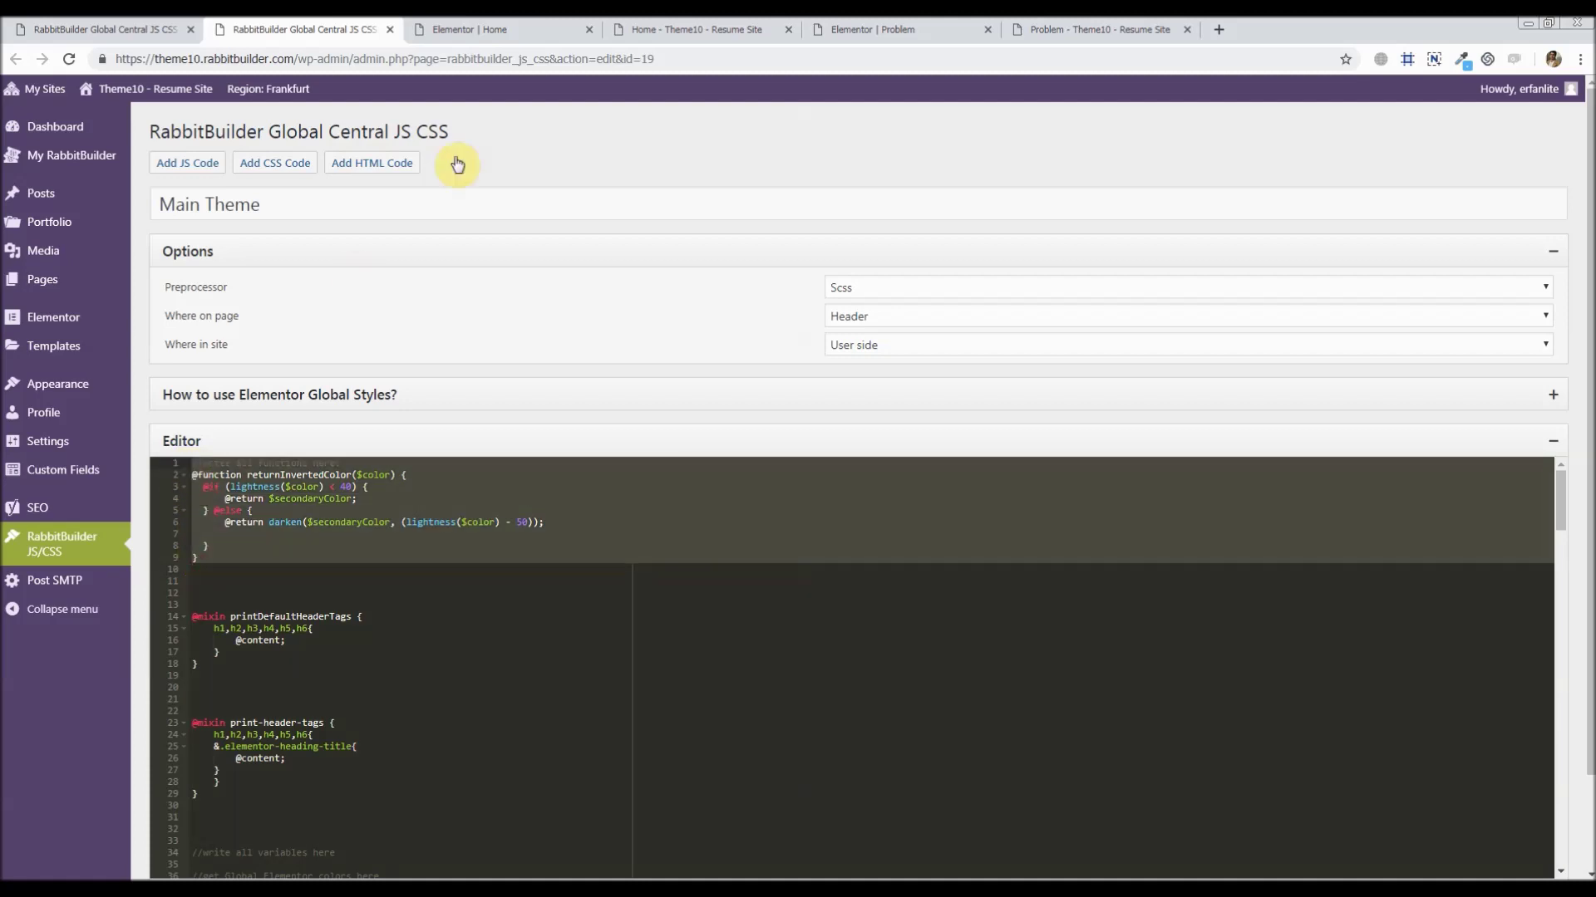
- Apply the Sweet palette as the default colors in the Home page's Elementor editor and refresh the preview
click(499, 29)
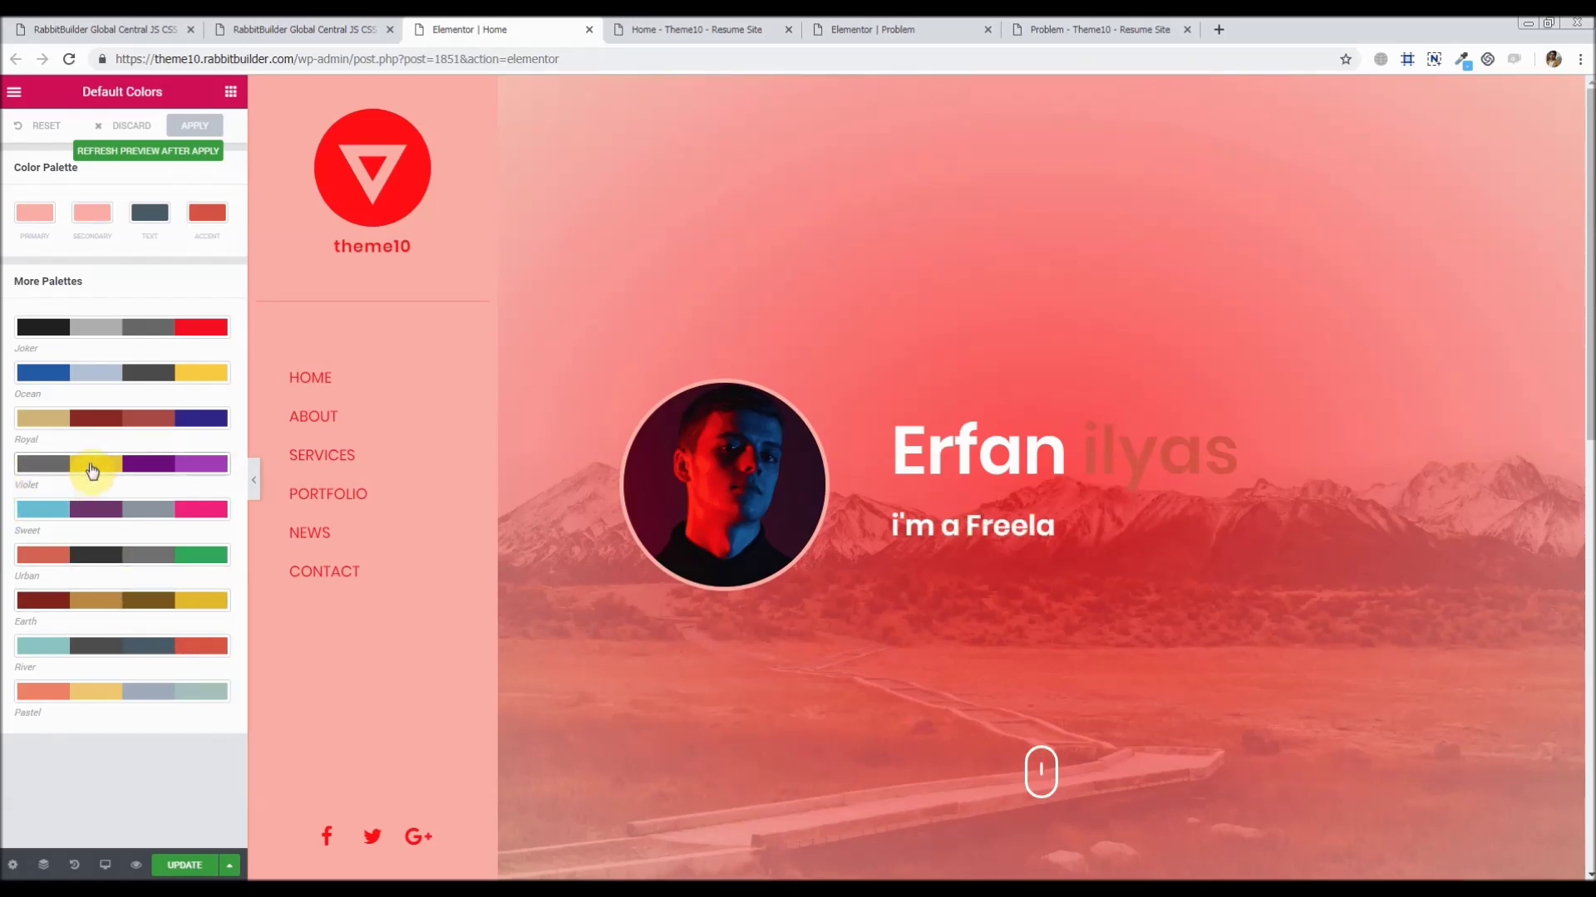
click(107, 507)
click(204, 126)
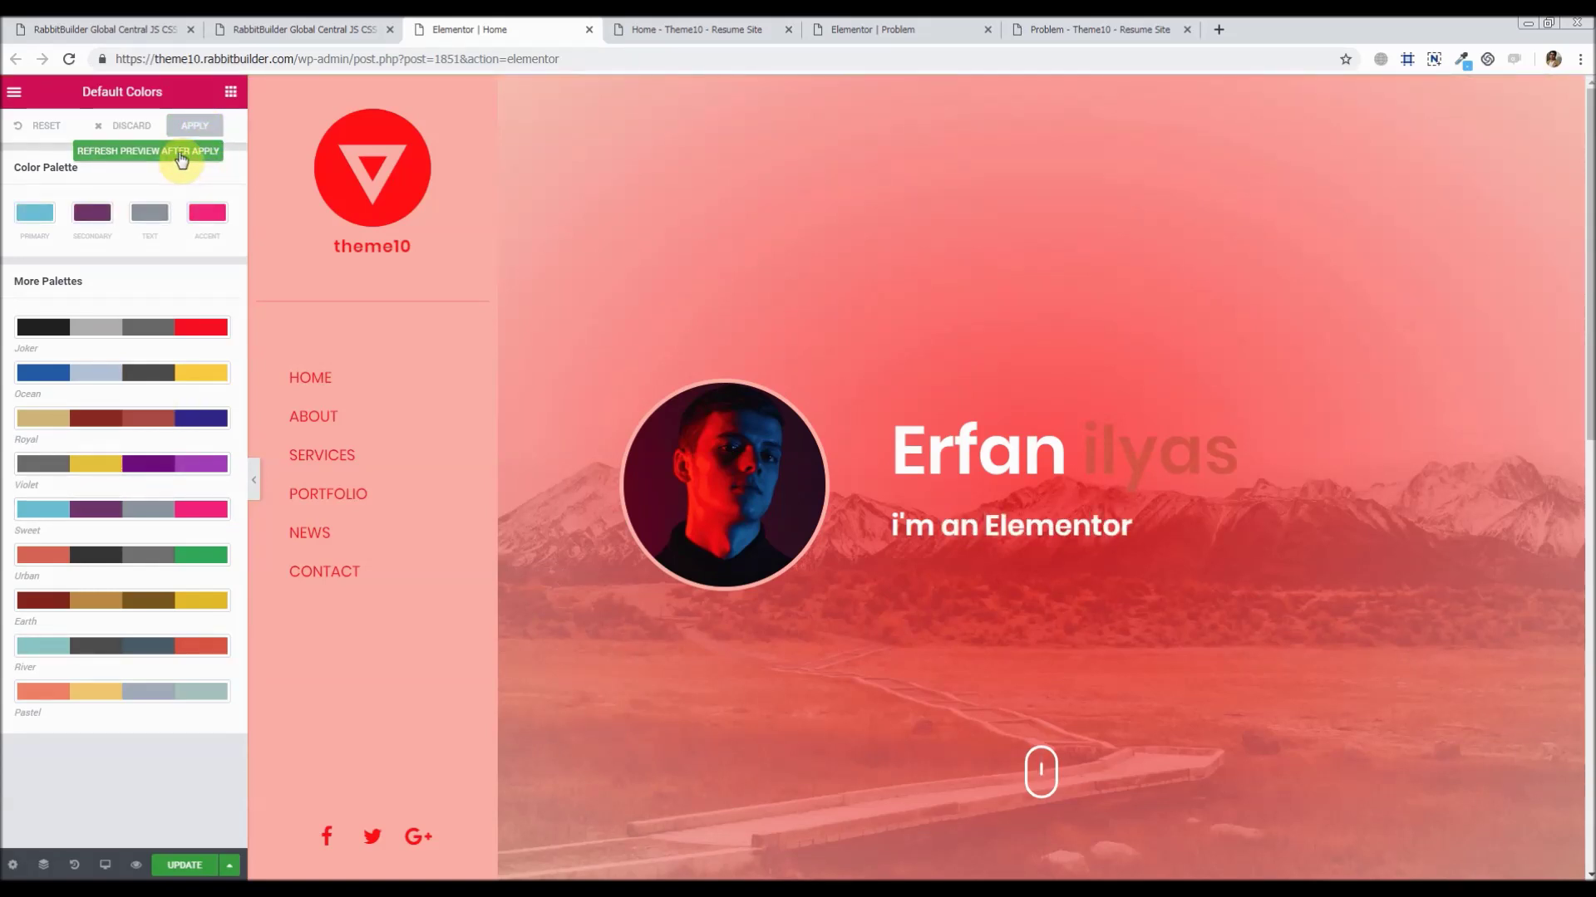
click(182, 154)
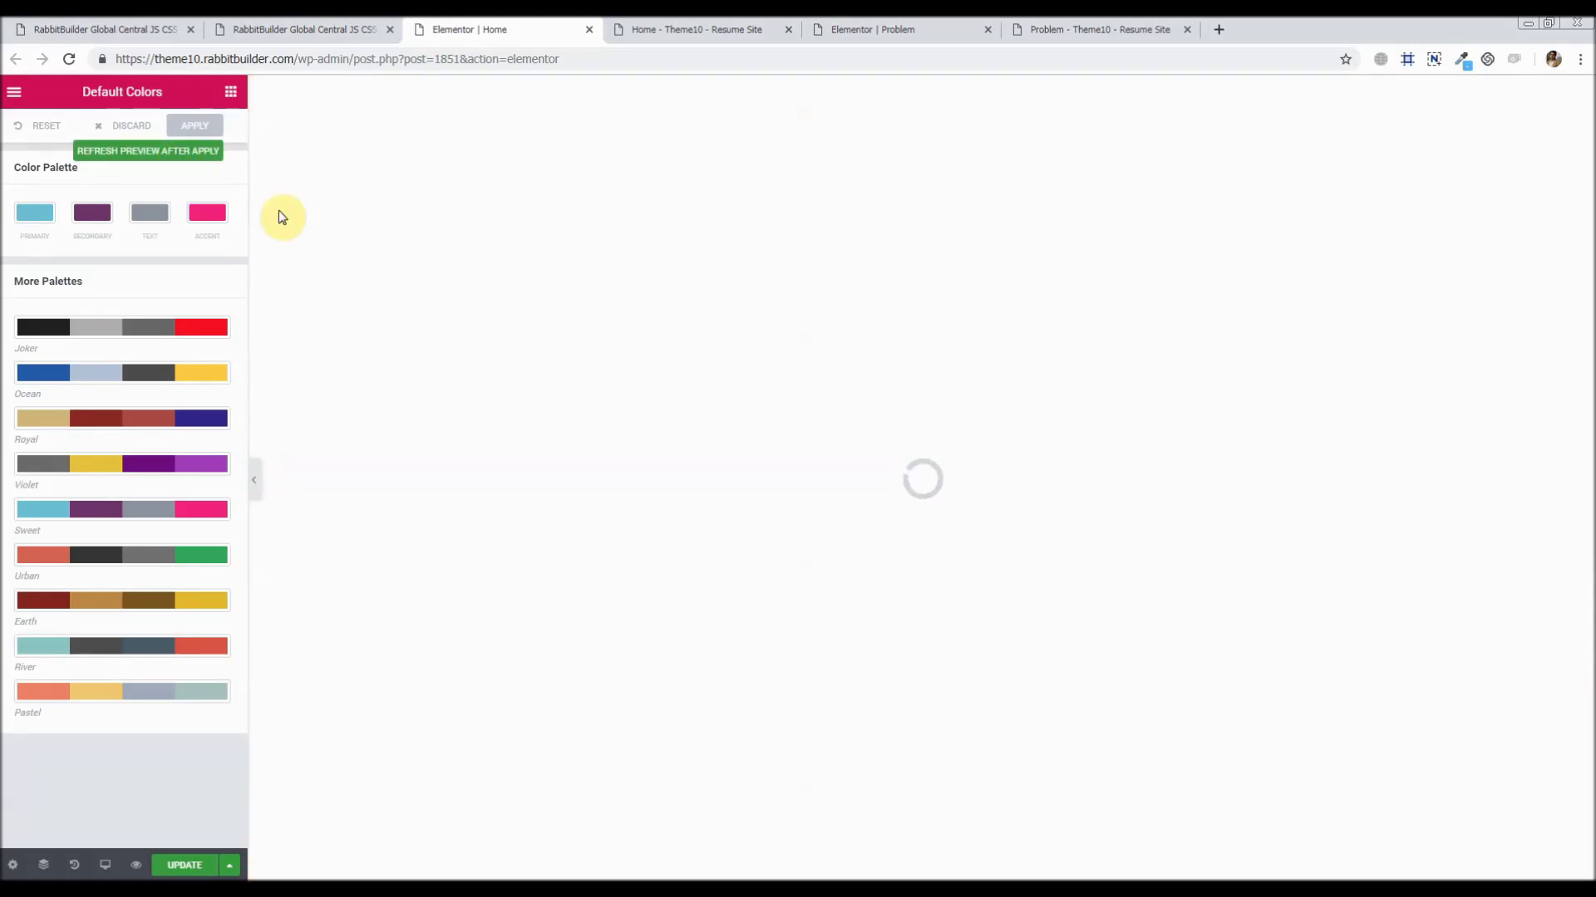